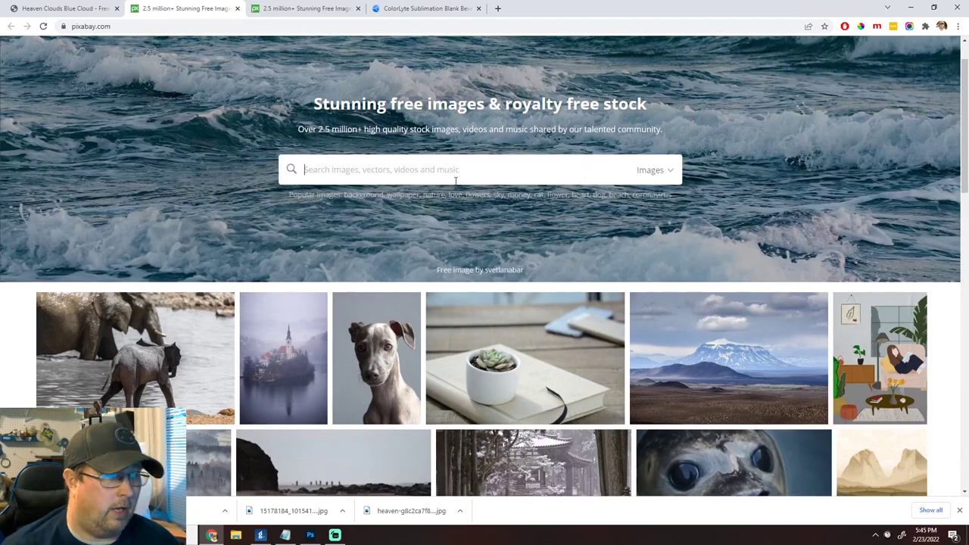
Step: Search the stock image library for "heaven" and browse the results for a suitable sky background
text(heaven)
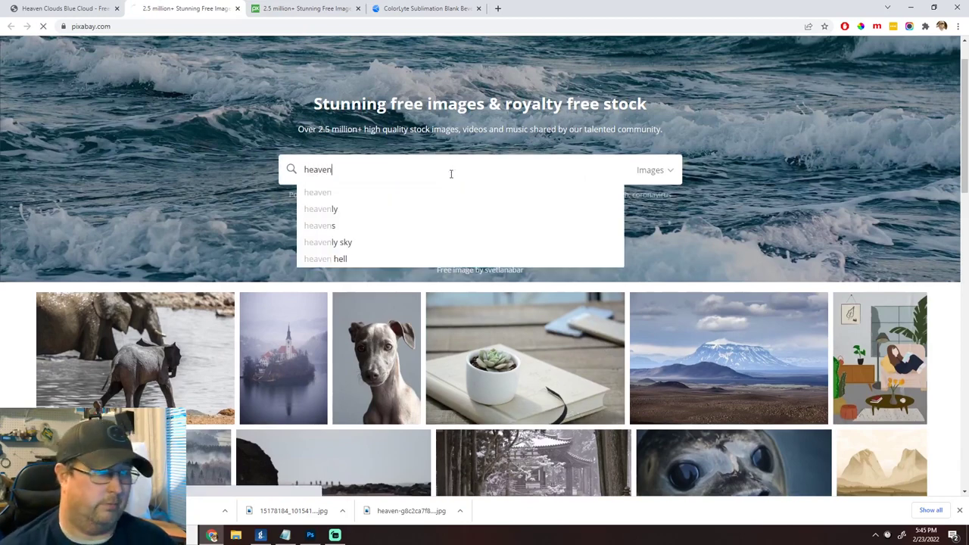
key(Return)
scroll(522, 318, down, 2)
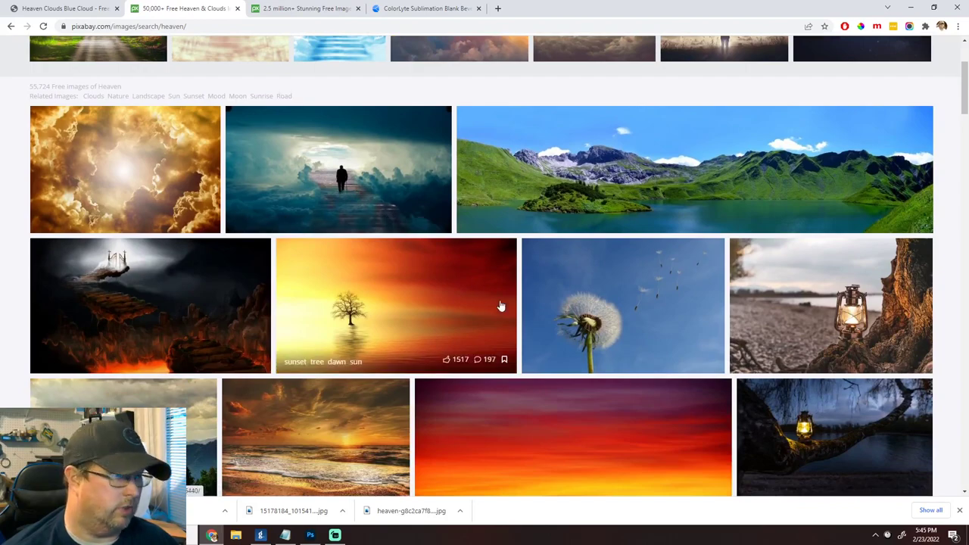
scroll(500, 305, down, 3)
scroll(499, 307, down, 7)
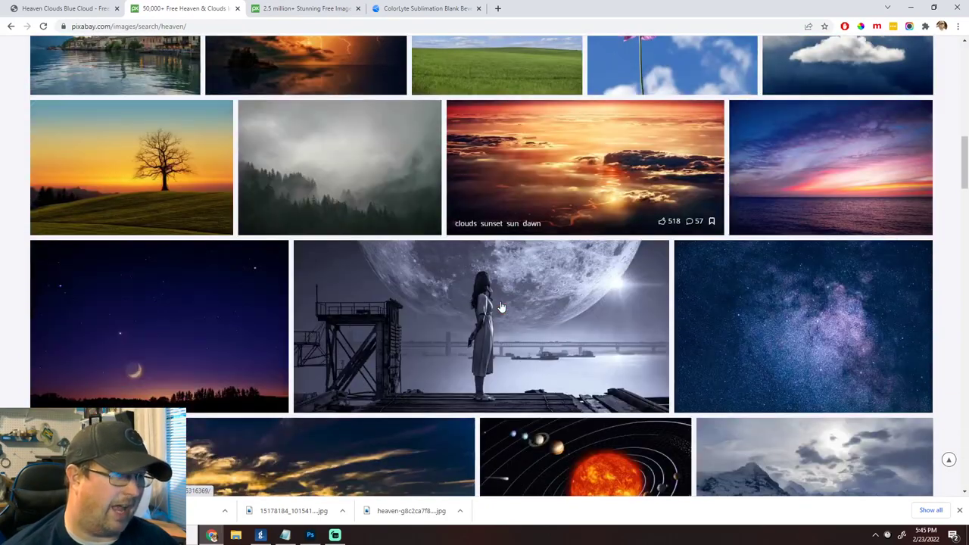
scroll(519, 361, down, 3)
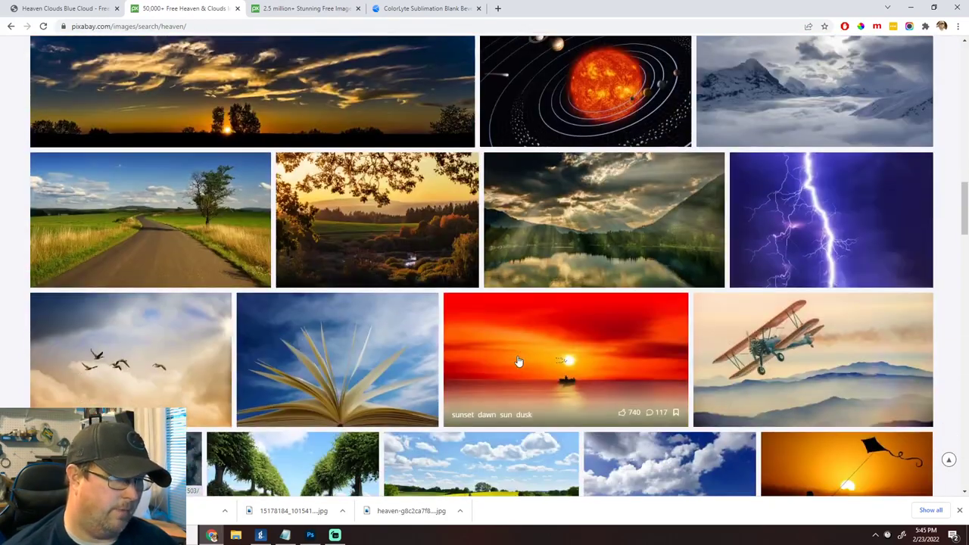
scroll(519, 361, up, 13)
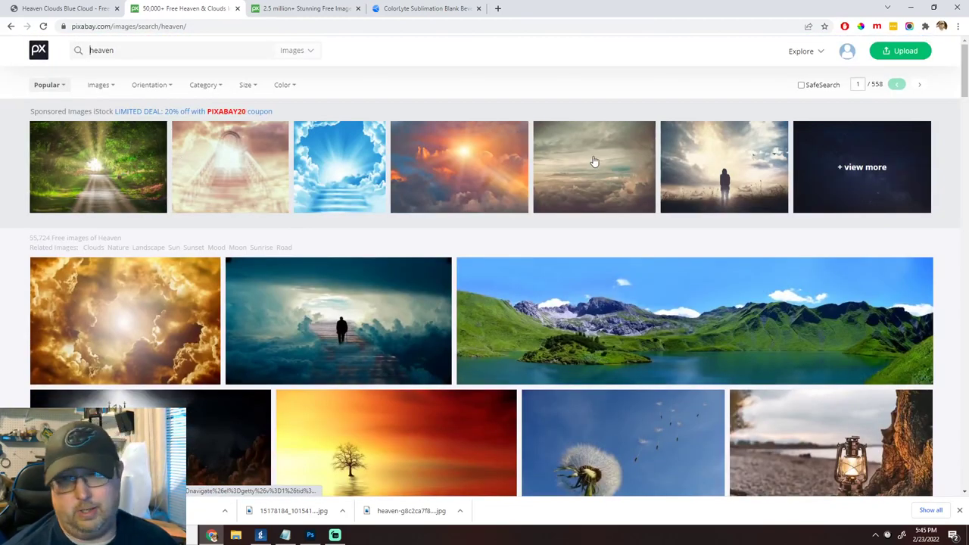
scroll(536, 292, down, 4)
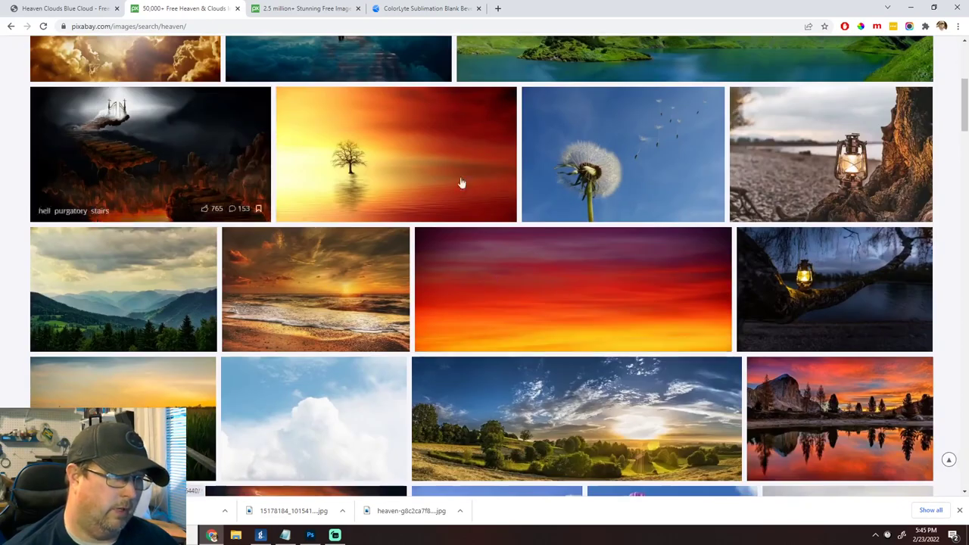
scroll(550, 342, down, 8)
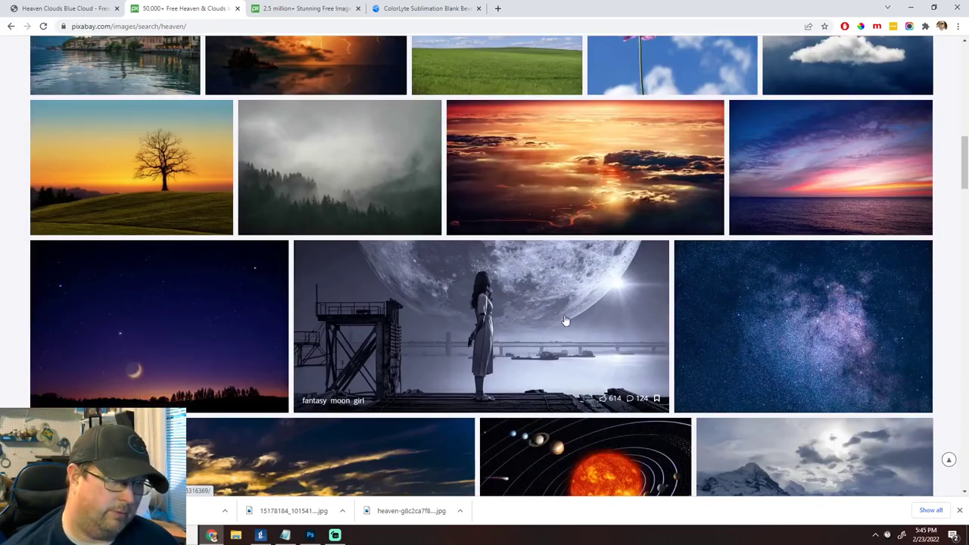
scroll(545, 343, down, 5)
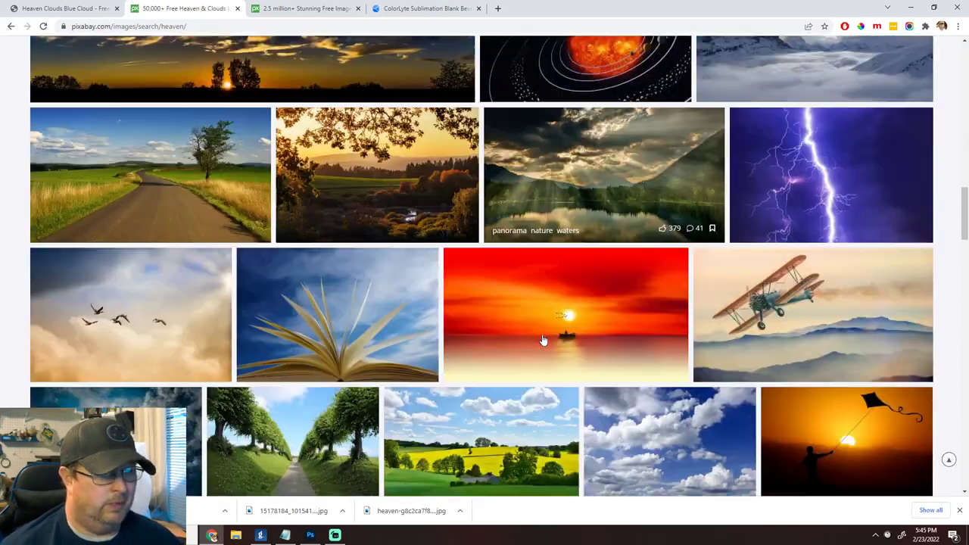
scroll(532, 344, down, 2)
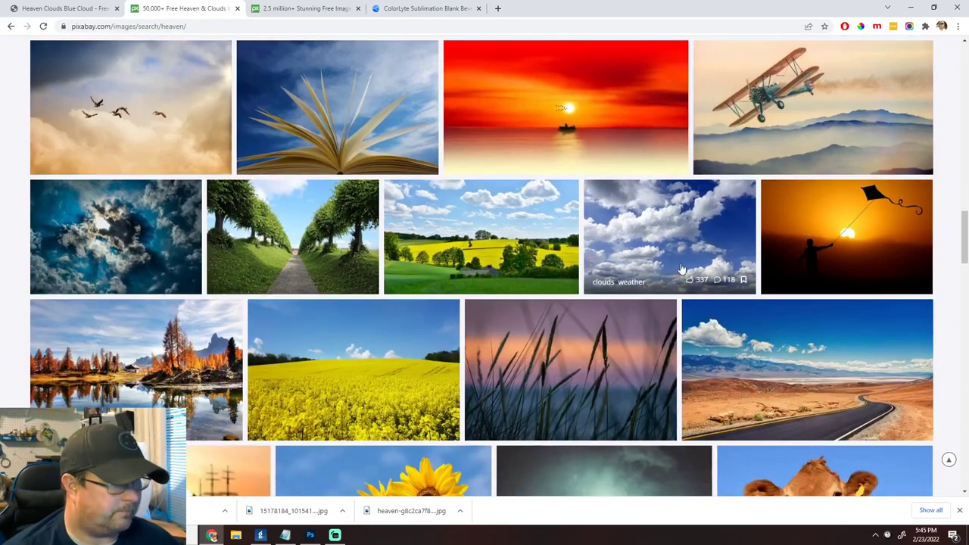
scroll(641, 241, down, 5)
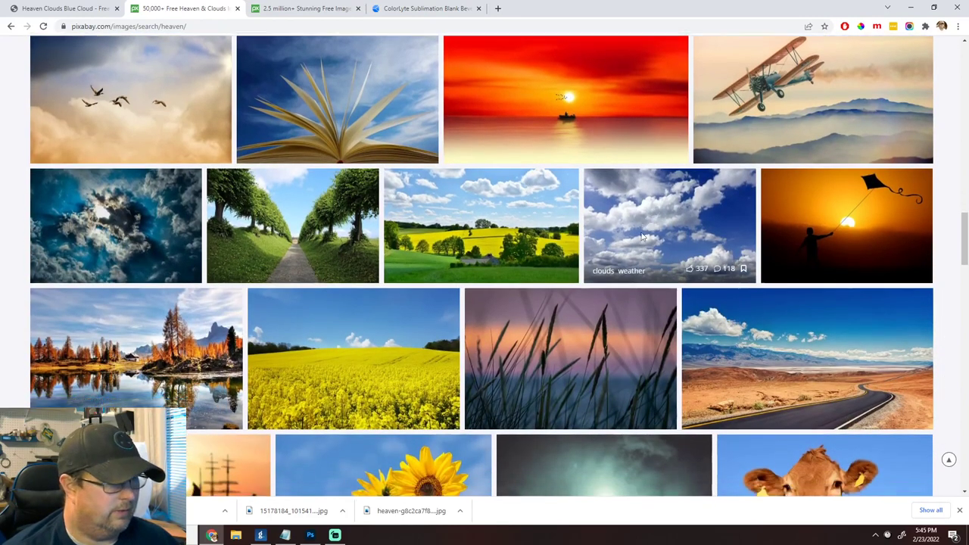
scroll(641, 239, down, 2)
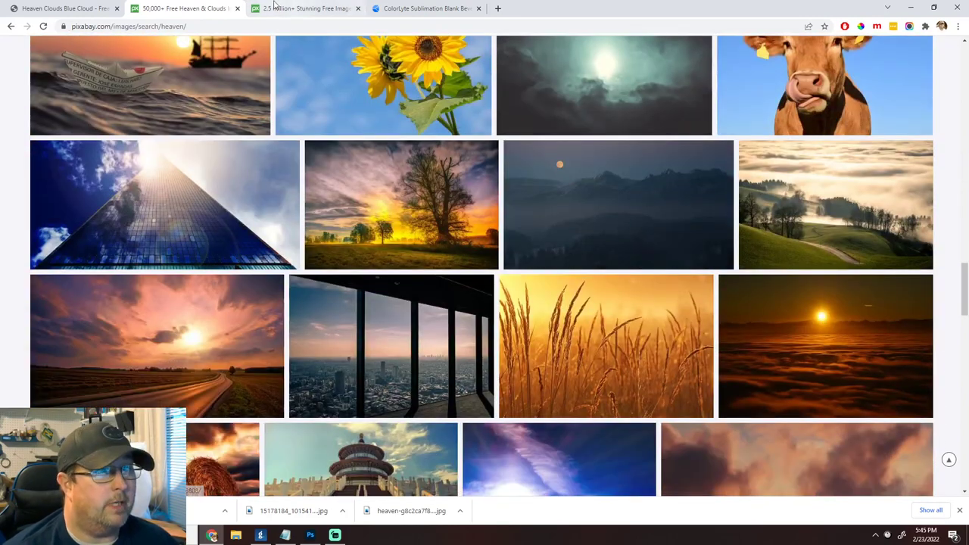
Step: Return to the blue heaven clouds photo's page and show its free download size options
click(109, 5)
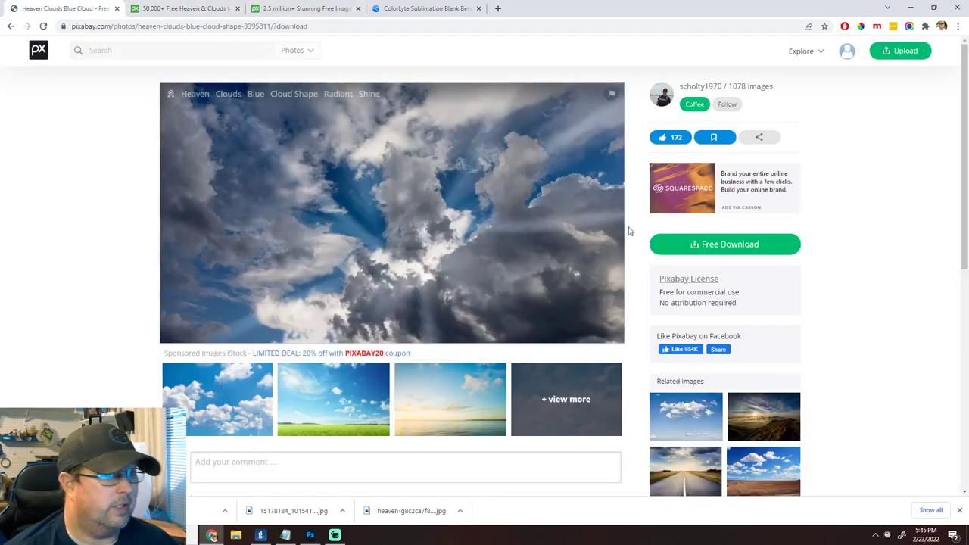
scroll(691, 309, down, 1)
scroll(692, 309, up, 1)
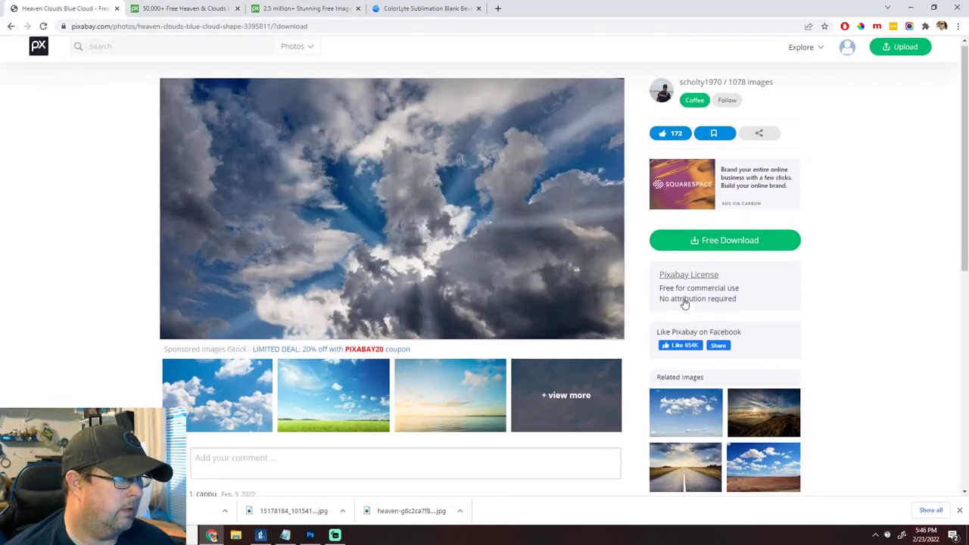
click(692, 244)
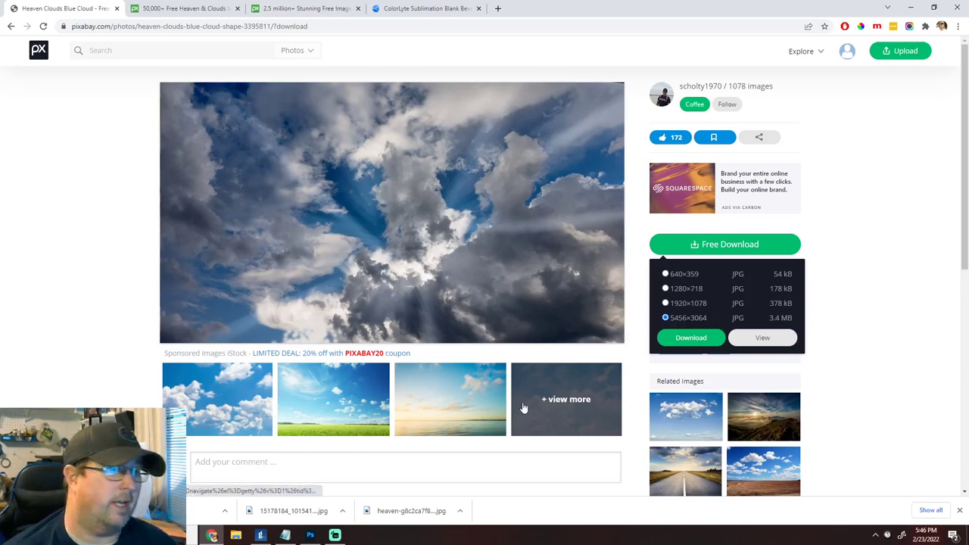
Step: Switch to Photoshop and create a new 8.25 x 10.25 inch portrait document at 300 pixels/inch in RGB Color
click(311, 535)
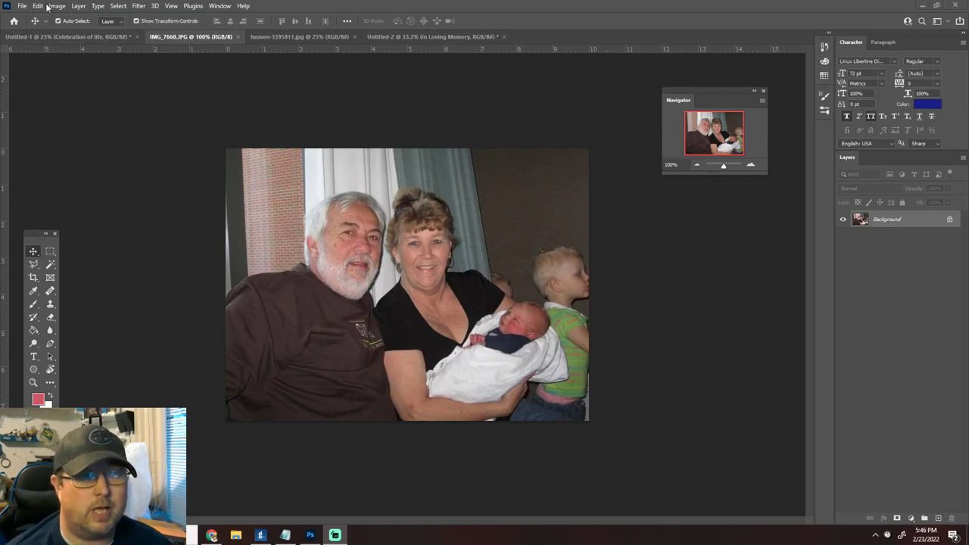
click(22, 6)
click(29, 19)
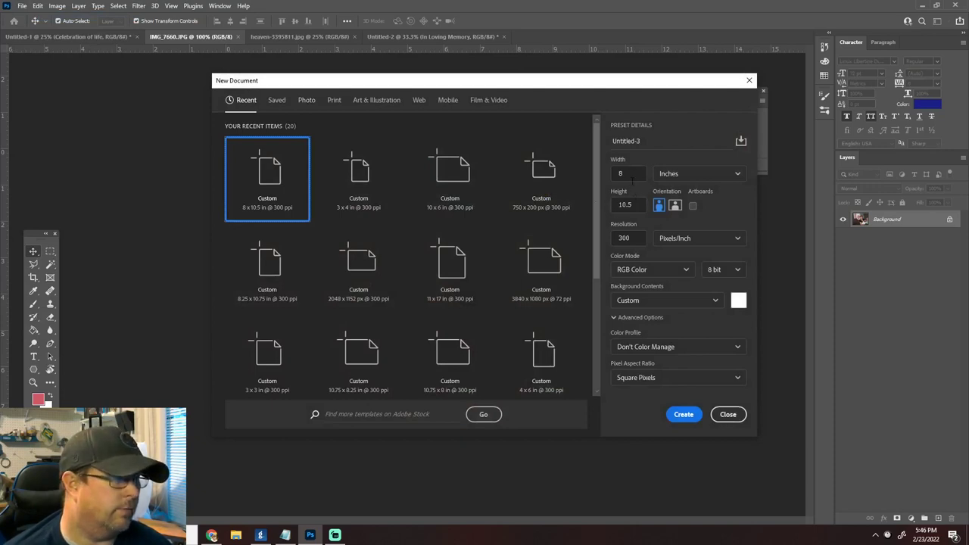
double_click(631, 173)
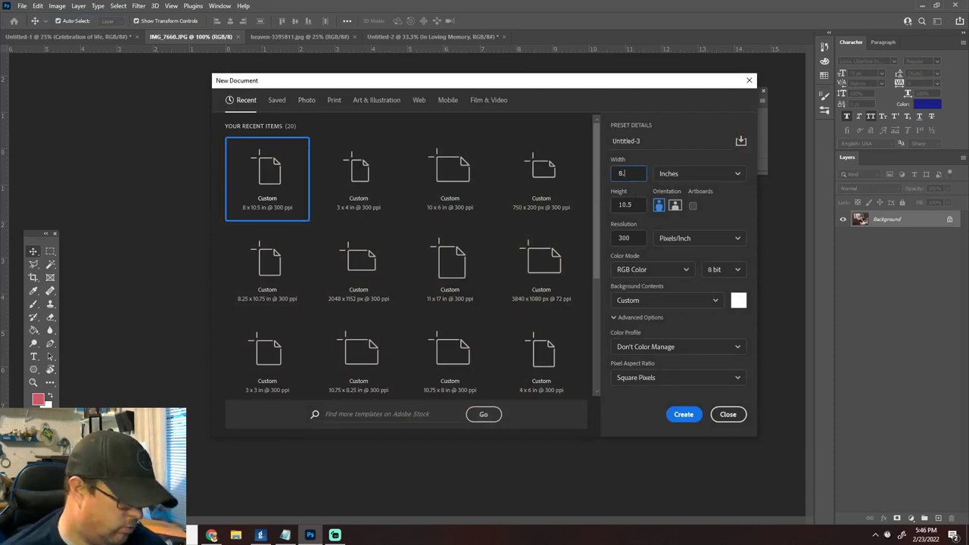
click(628, 205)
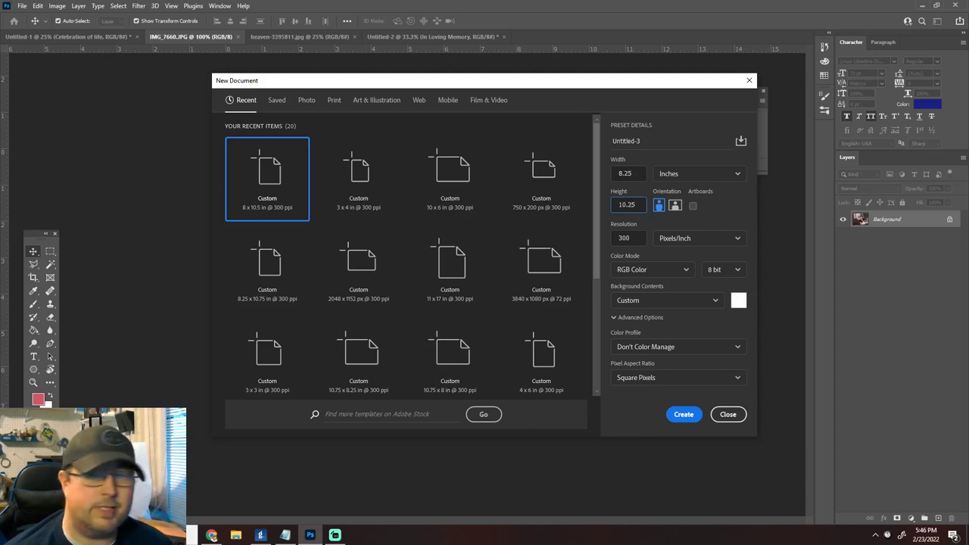
click(683, 415)
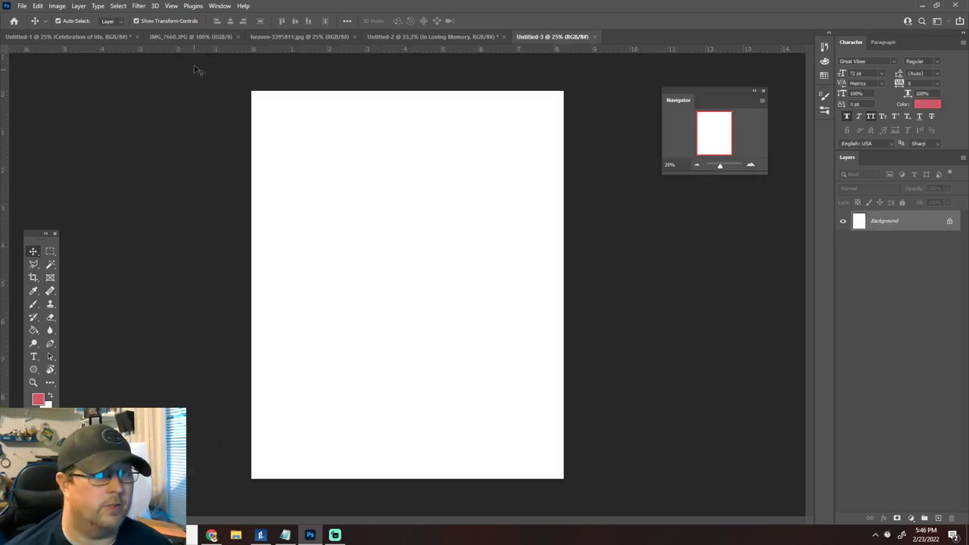
Step: Copy the cloud photo from heaven-3395811.jpg into the new blank document as a layer
click(267, 37)
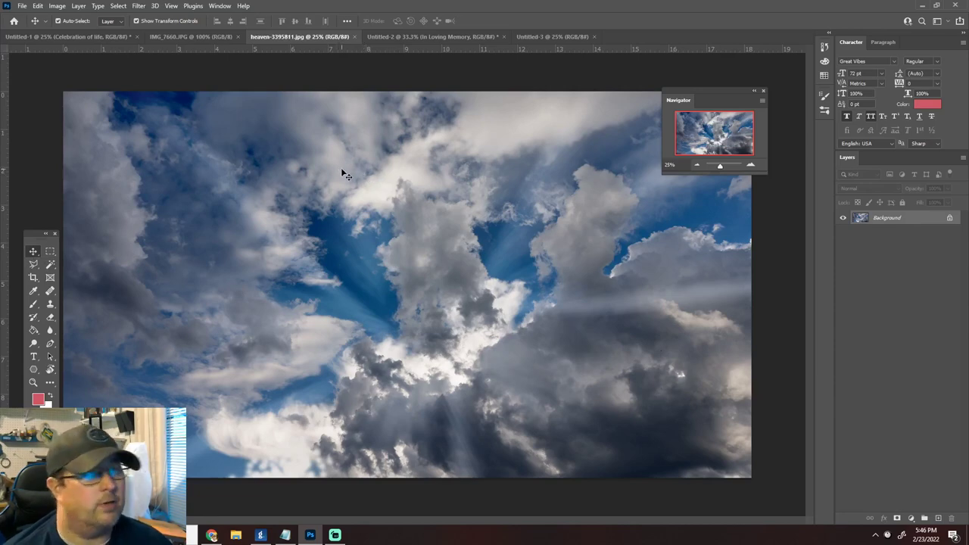
drag(538, 41, 418, 206)
click(696, 167)
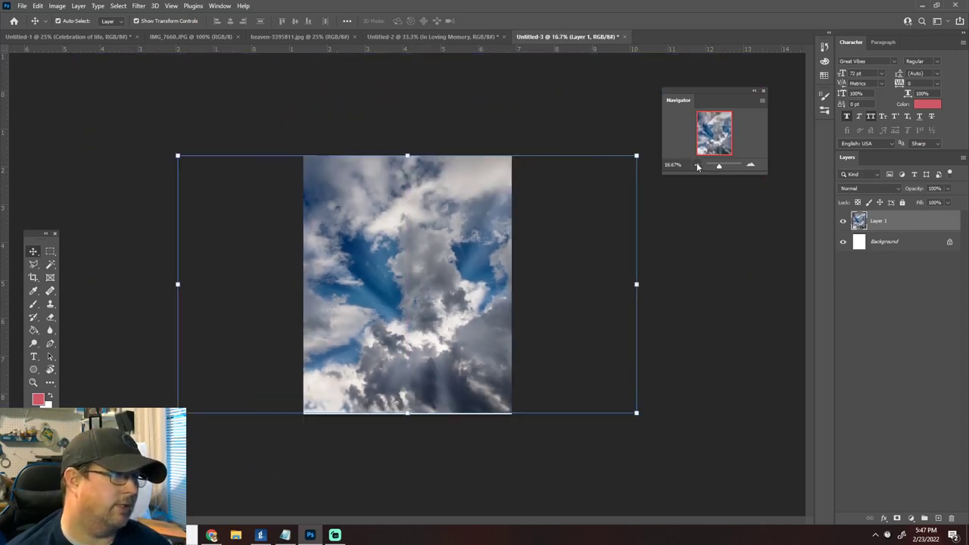
Step: Enlarge the cloud layer to 137.79% and position it so that it covers the whole canvas, checking its detail up close
drag(581, 185, 710, 114)
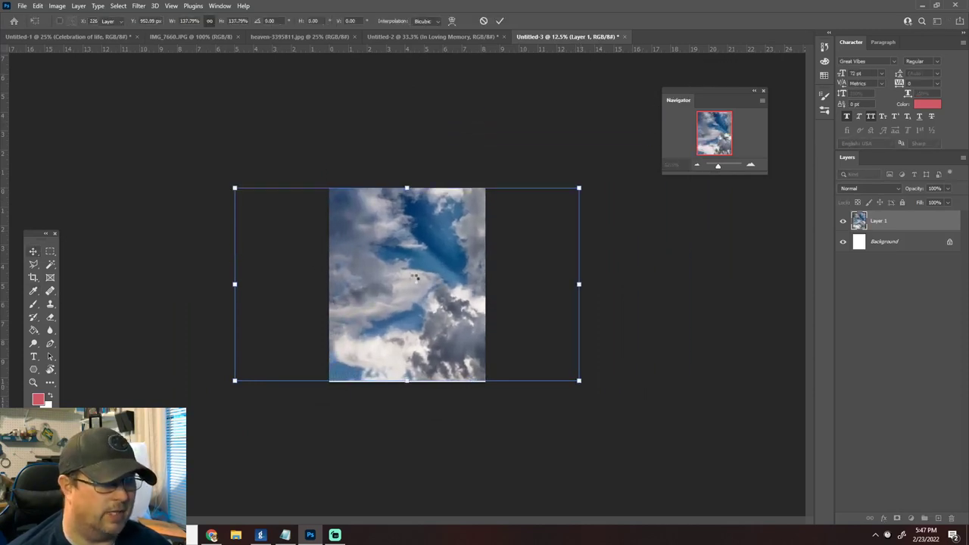
click(33, 250)
drag(429, 281, 387, 282)
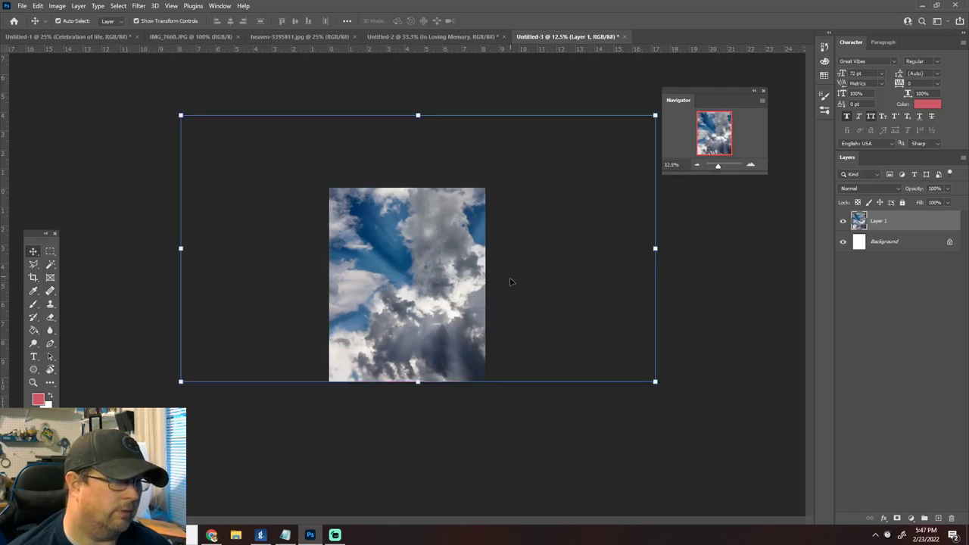
click(751, 165)
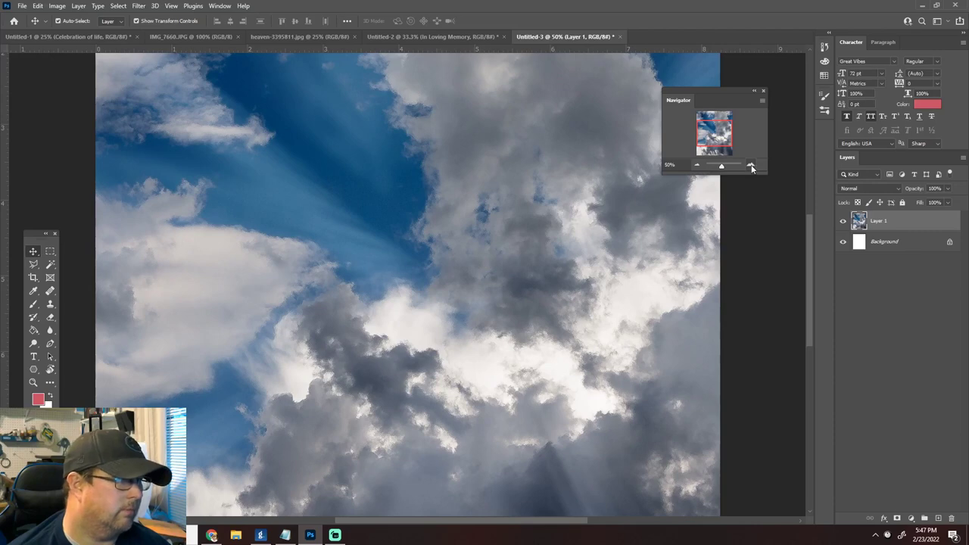
click(752, 166)
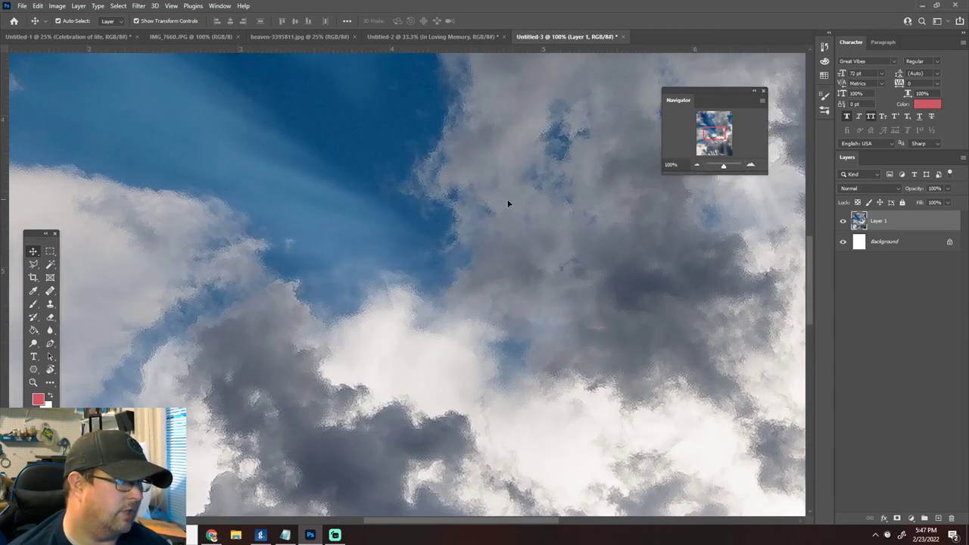
click(696, 165)
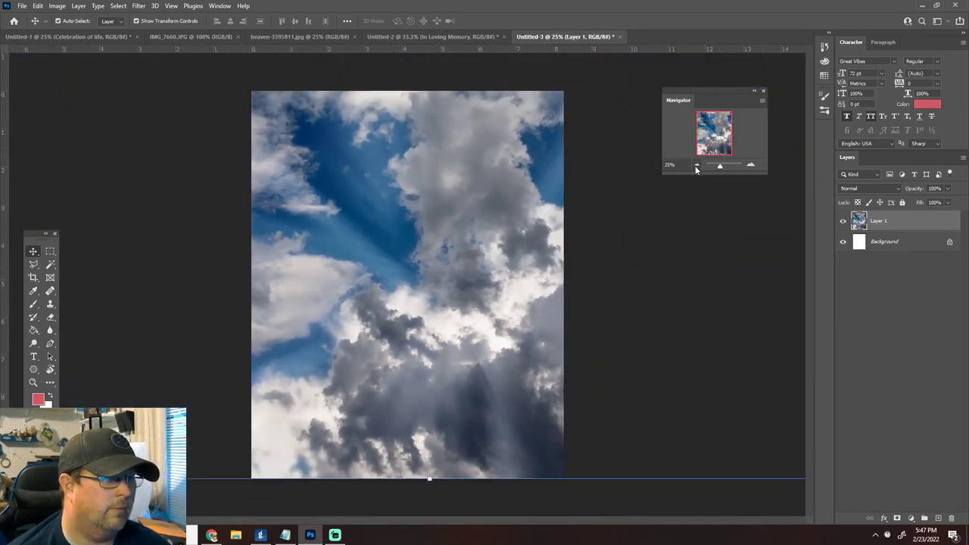
Step: Review the "In Loving Memory" and "Celebration of Life" lettering documents and the family photo, and return to the cloud document
click(406, 41)
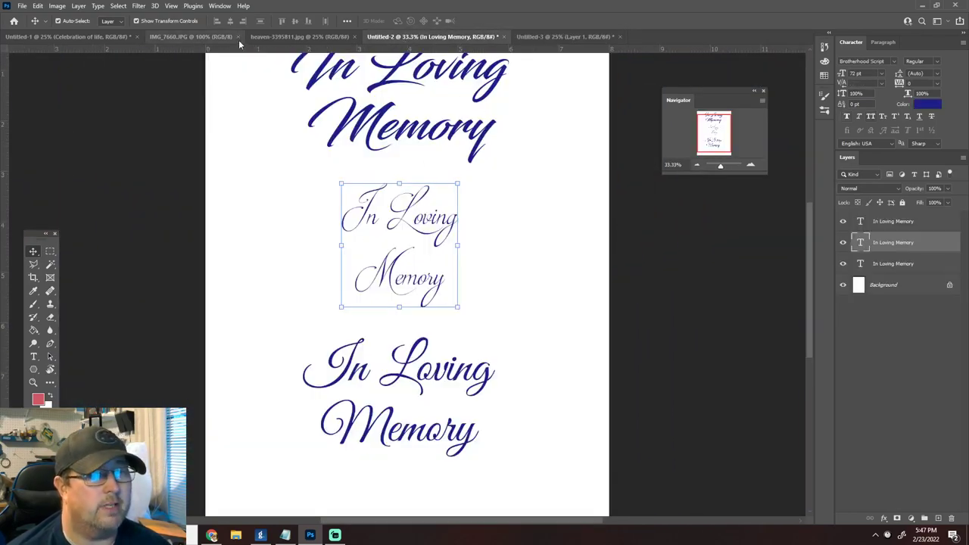
click(96, 36)
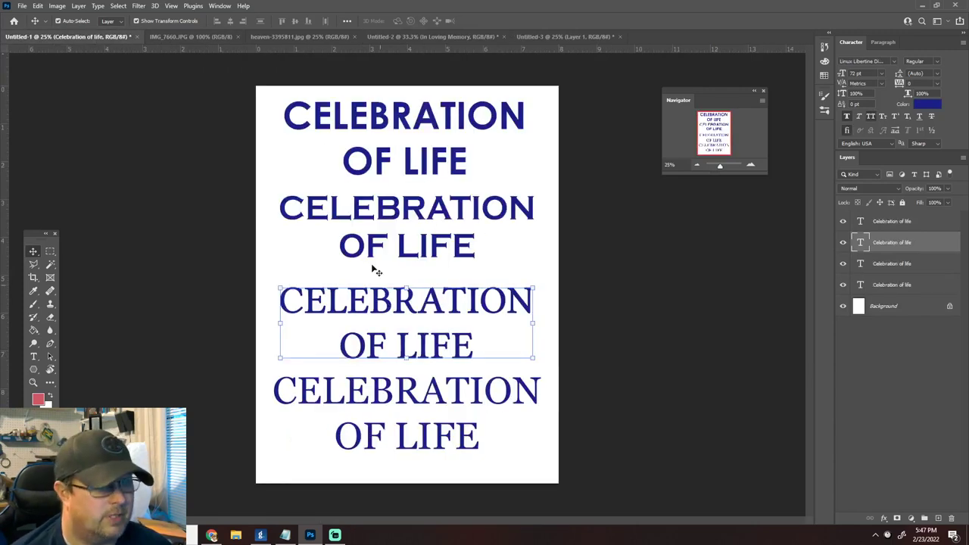
click(407, 43)
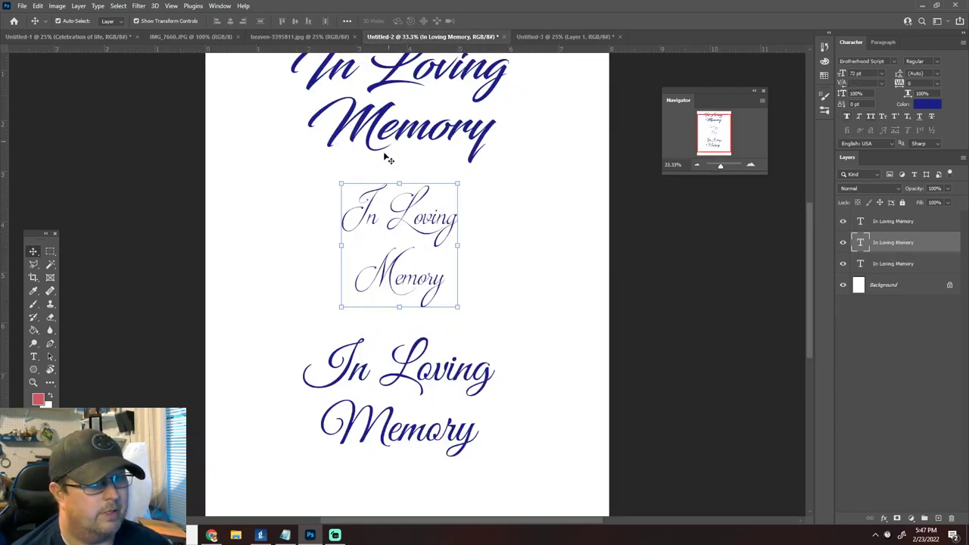
click(191, 38)
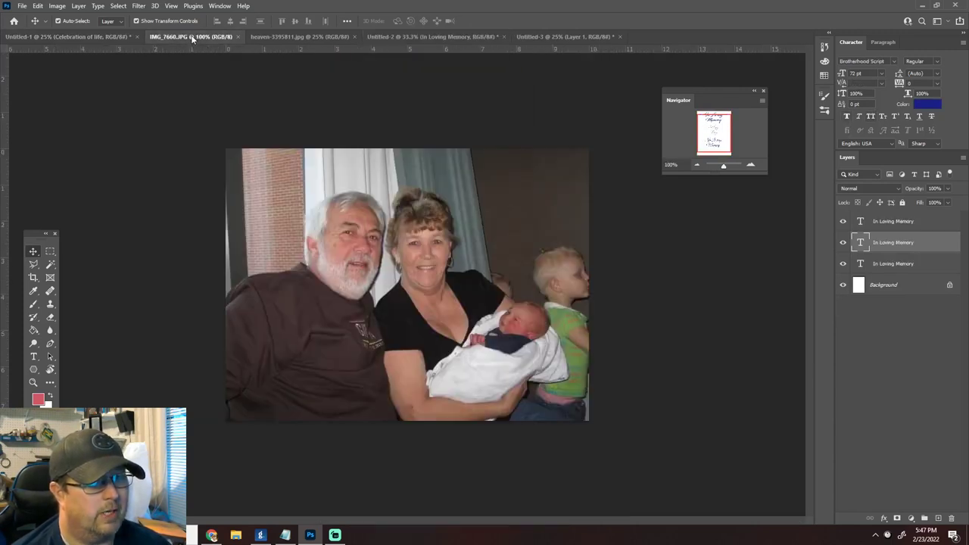
click(50, 254)
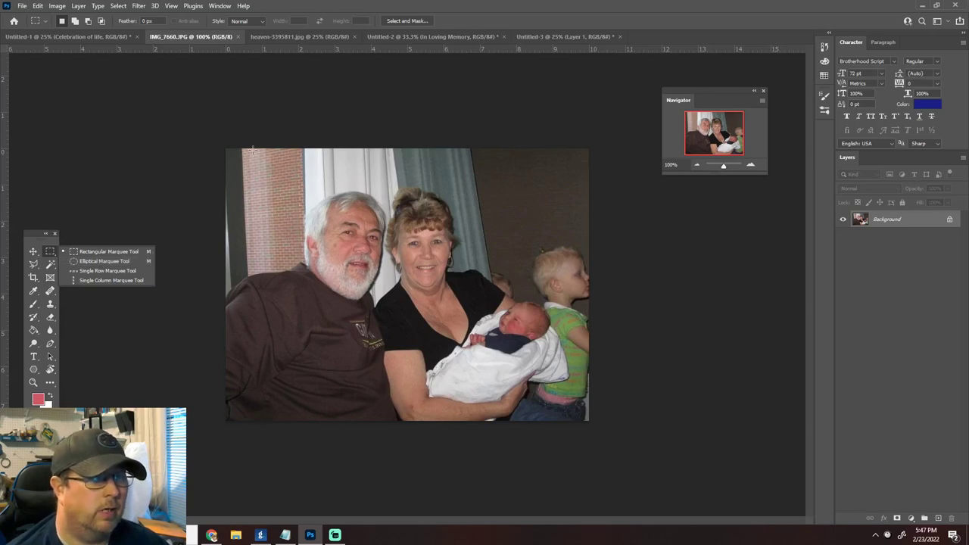
click(522, 32)
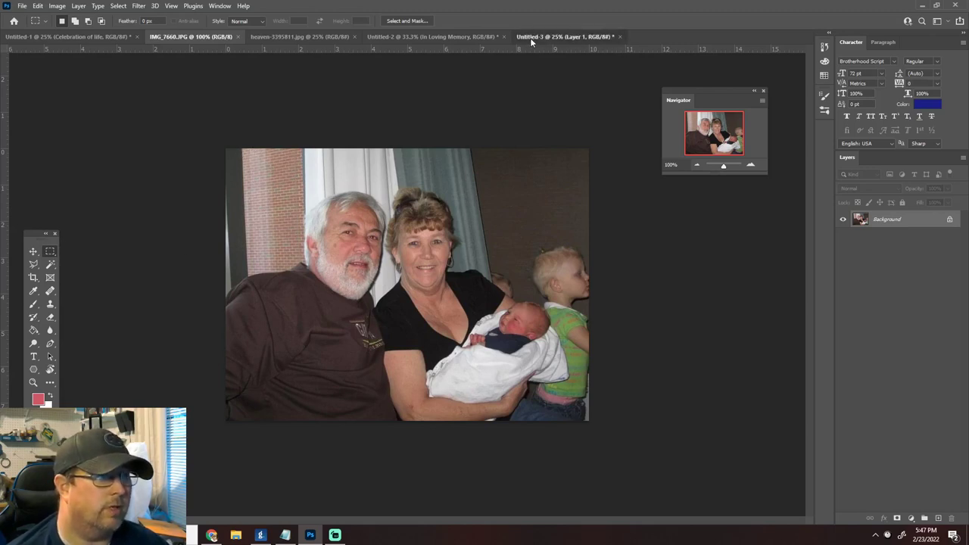
click(33, 252)
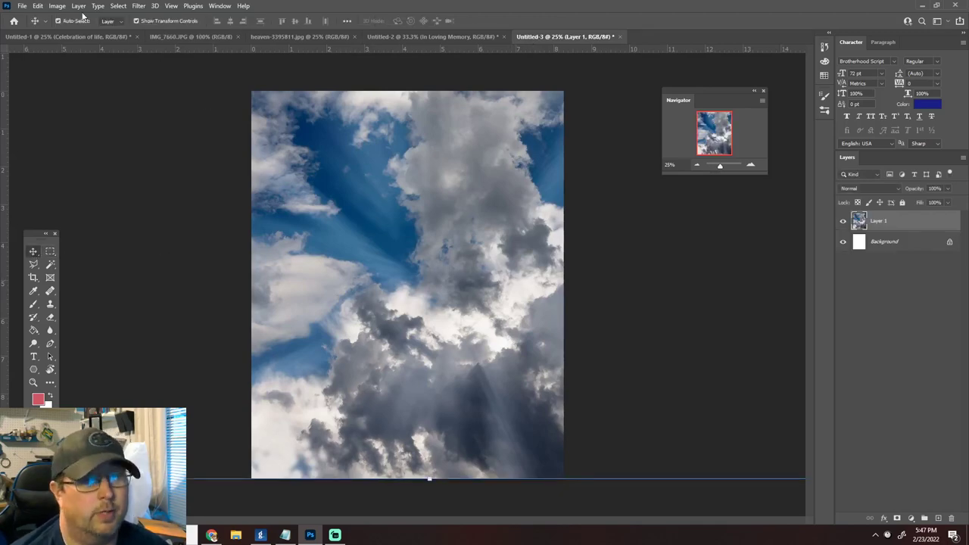
click(57, 7)
mouse_move(87, 35)
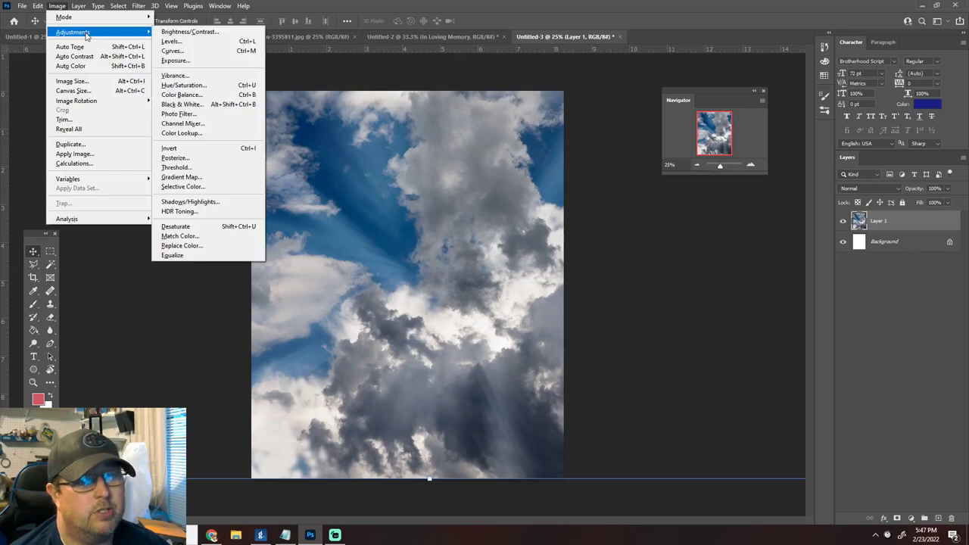
click(884, 225)
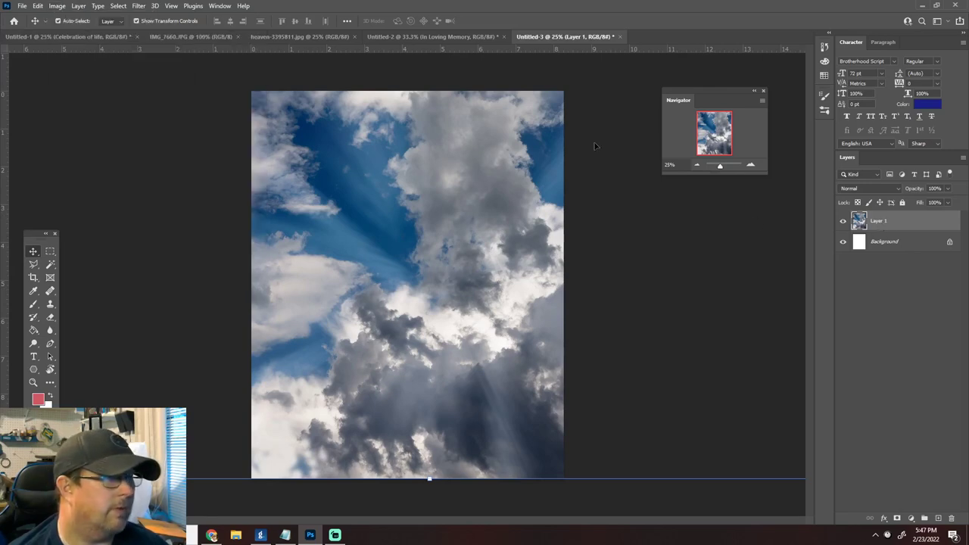
Step: Rename the cloud layer from its default name to "Background"
right_click(878, 222)
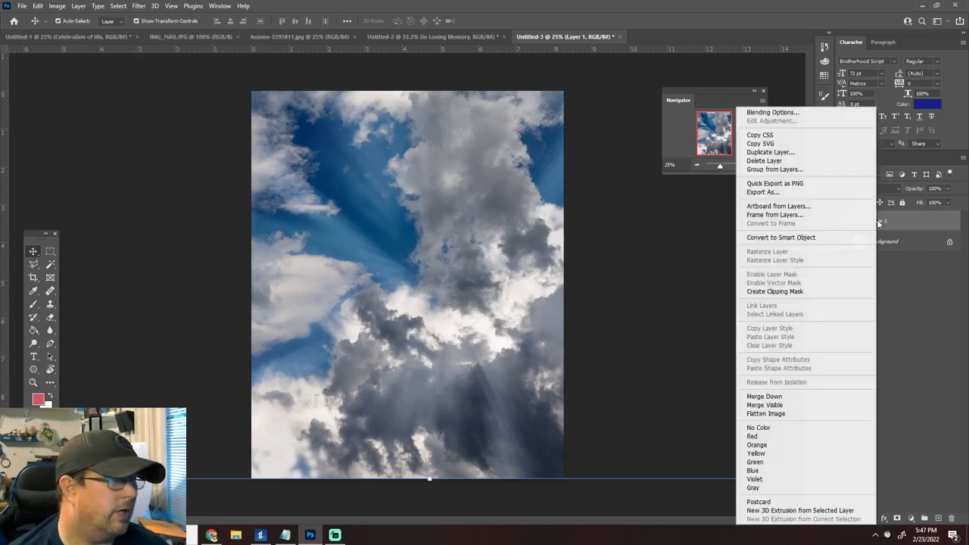
click(892, 227)
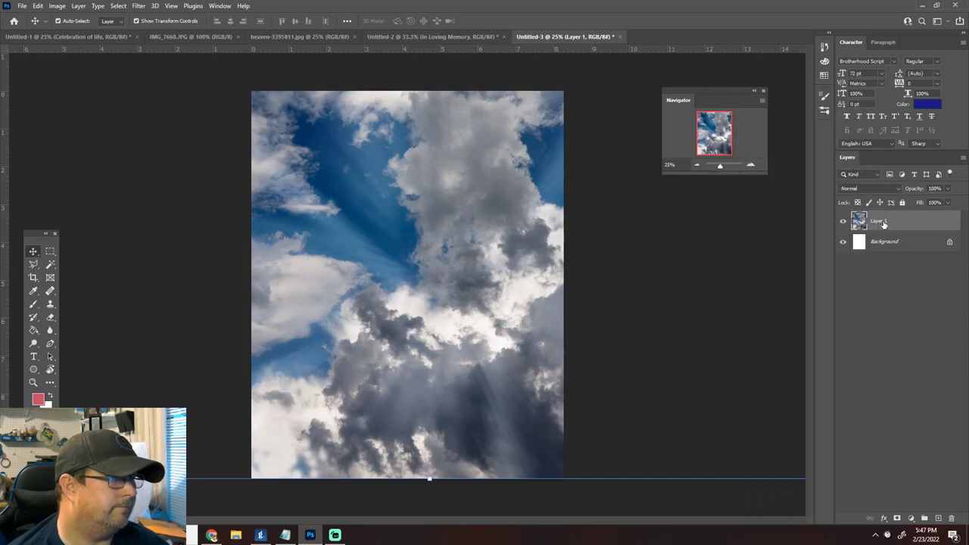
double_click(879, 221)
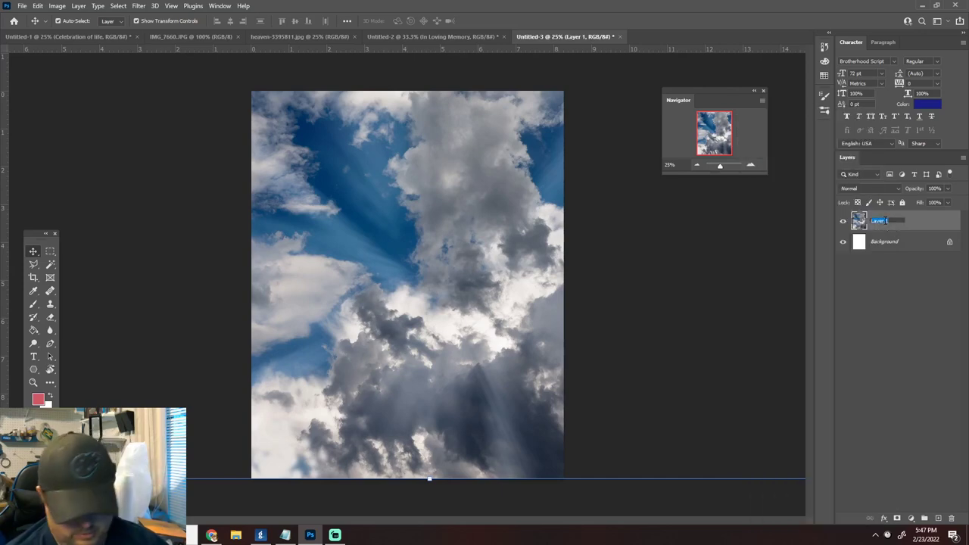
text(Background)
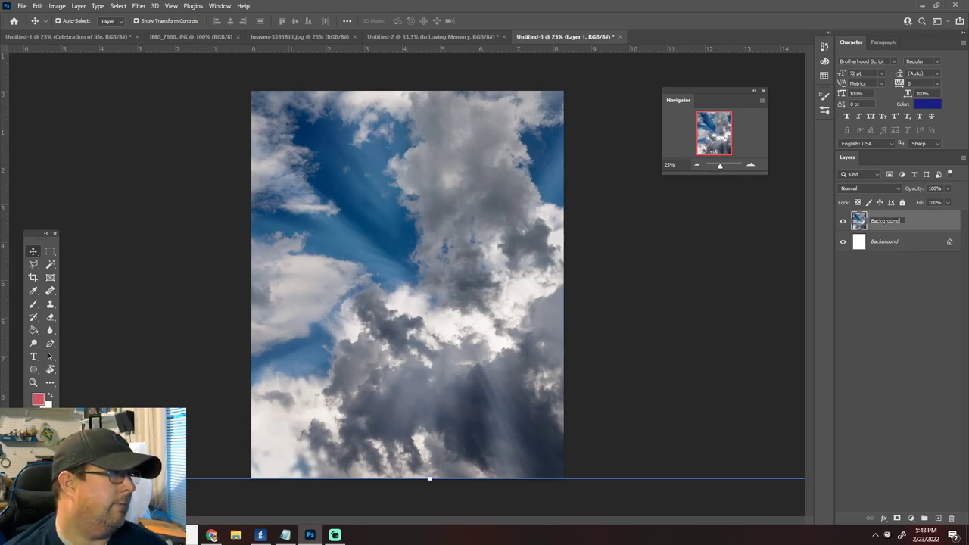
key(Return)
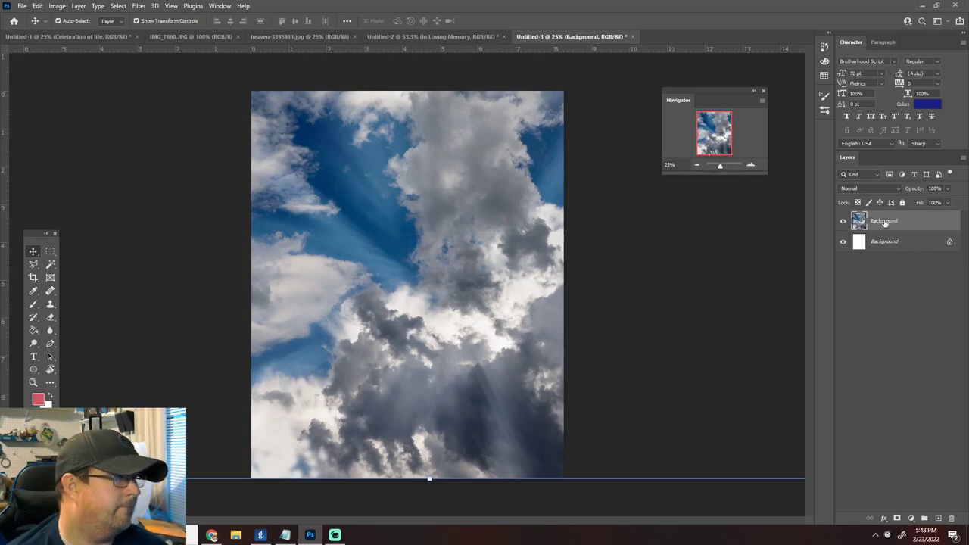
Step: Duplicate the cloud layer as "Background copy", hide the original cloud layer, and try a lower opacity on the copy before restoring 100%
right_click(884, 221)
click(808, 158)
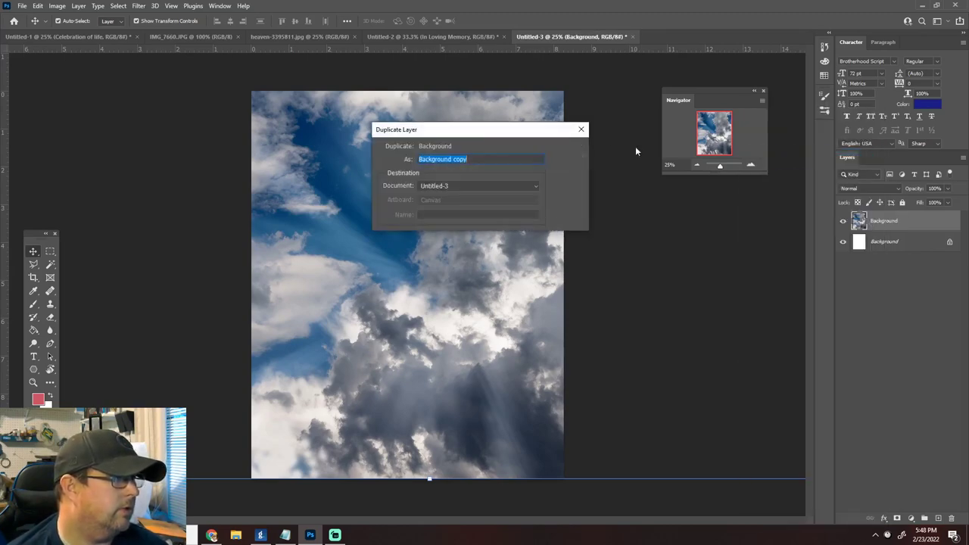
click(569, 150)
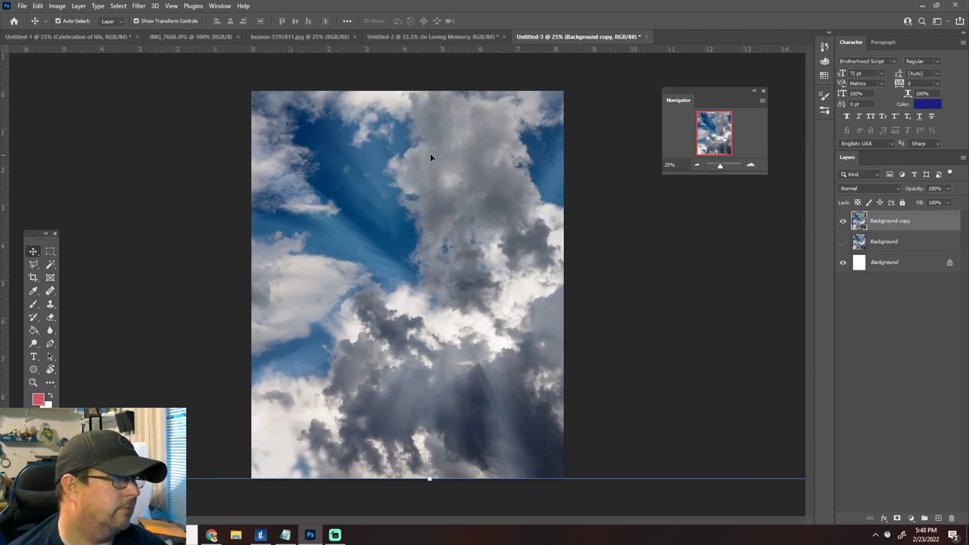
click(948, 189)
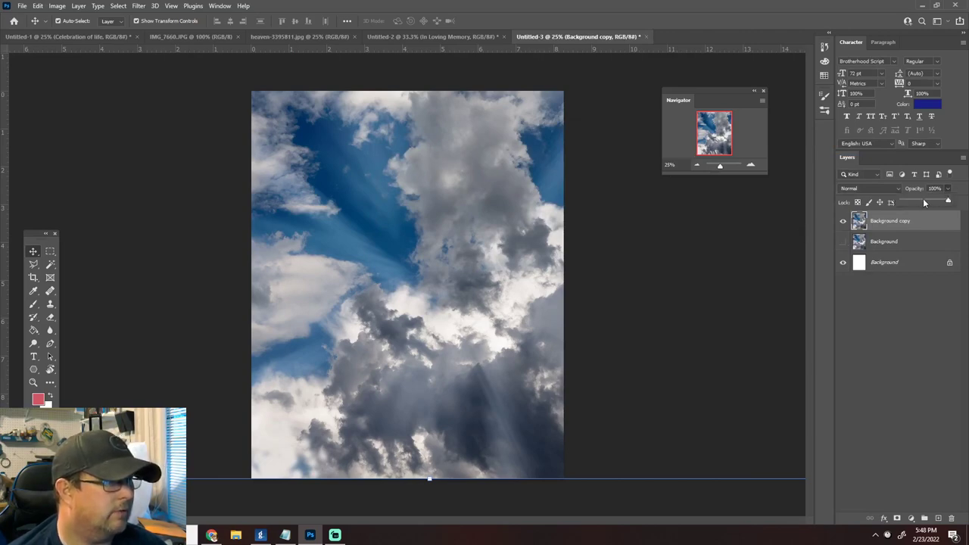
drag(923, 198, 951, 201)
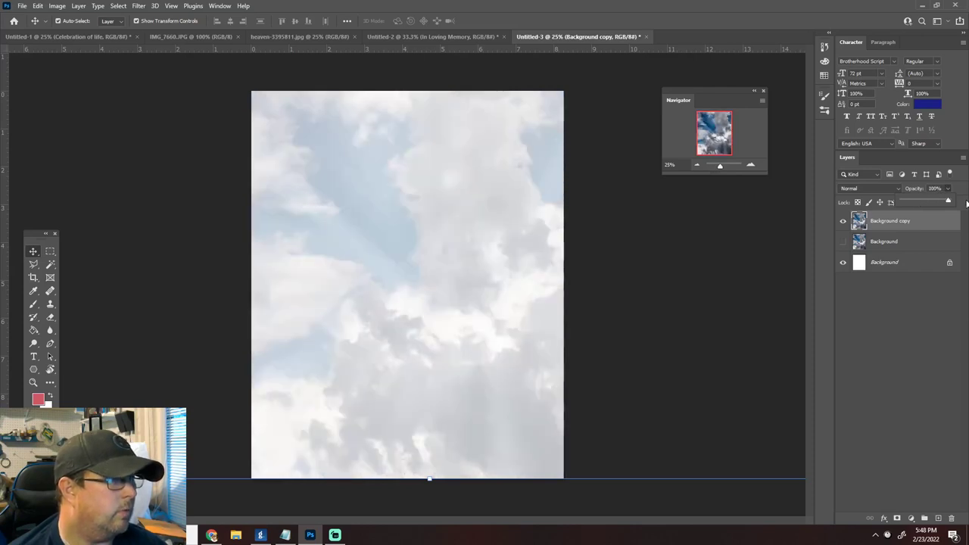
Step: Apply Brightness/Contrast to the Background copy layer with brightness 34 and contrast 19, and compare it with the original cloud layer
click(58, 7)
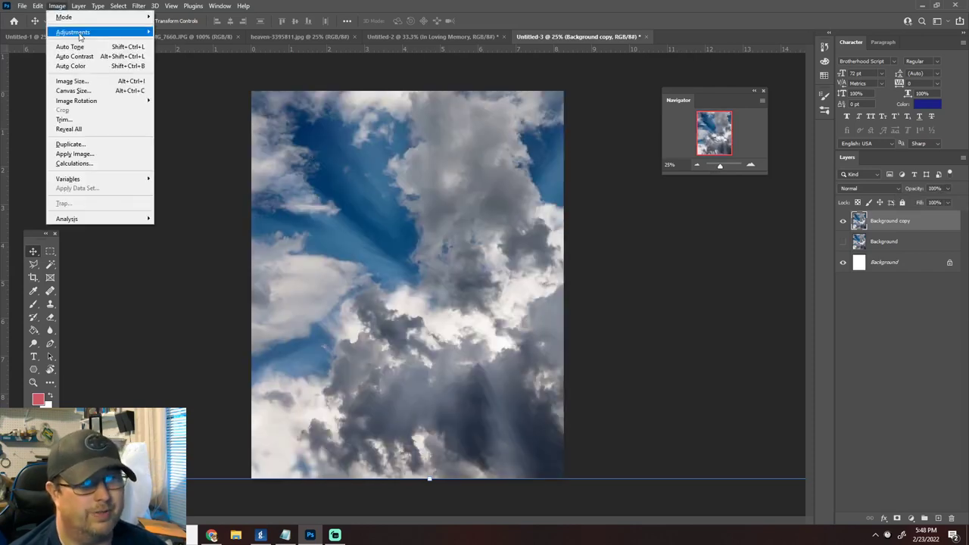
mouse_move(81, 35)
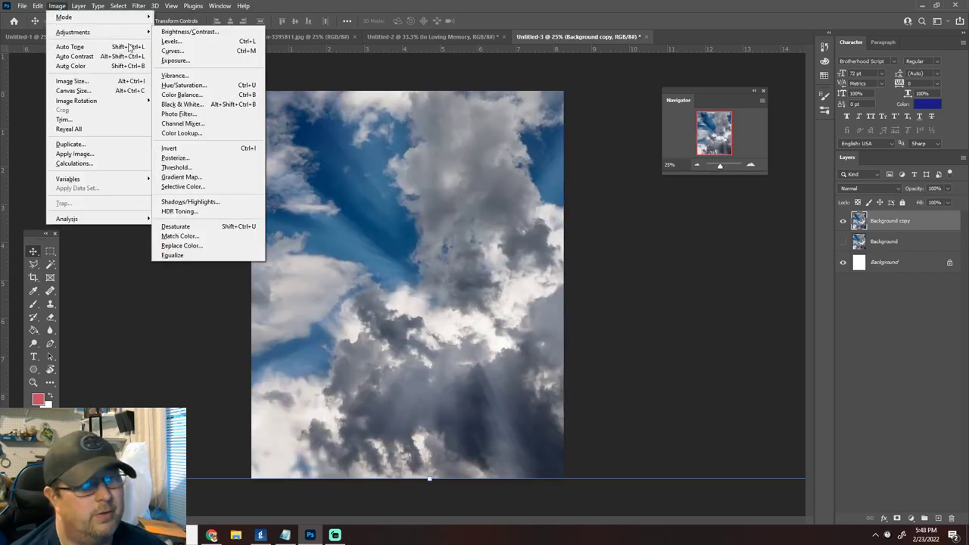
click(190, 31)
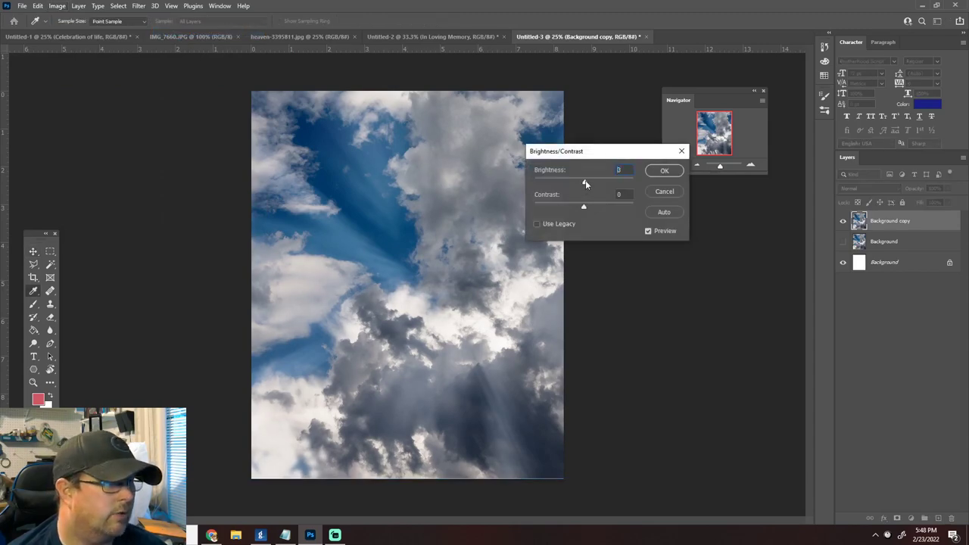
drag(585, 183, 597, 184)
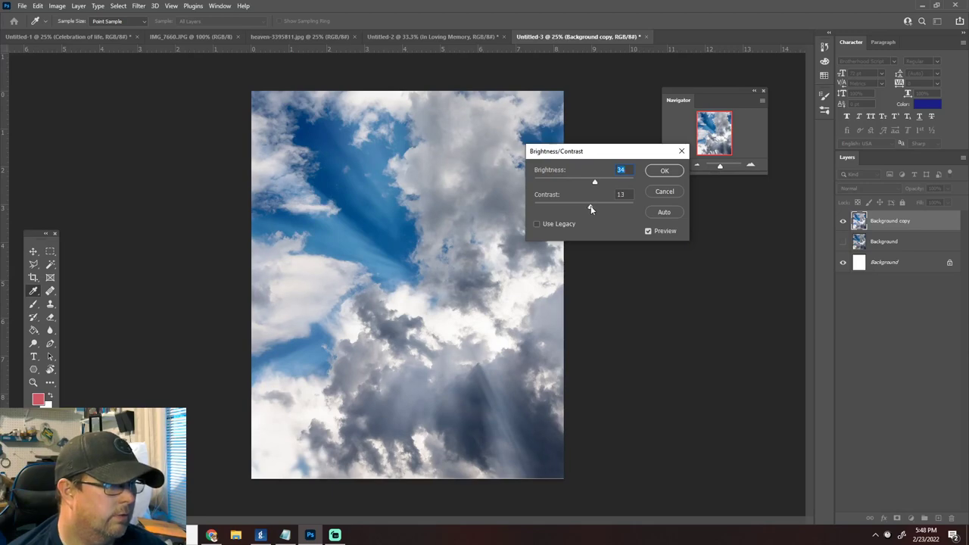
drag(587, 207, 596, 208)
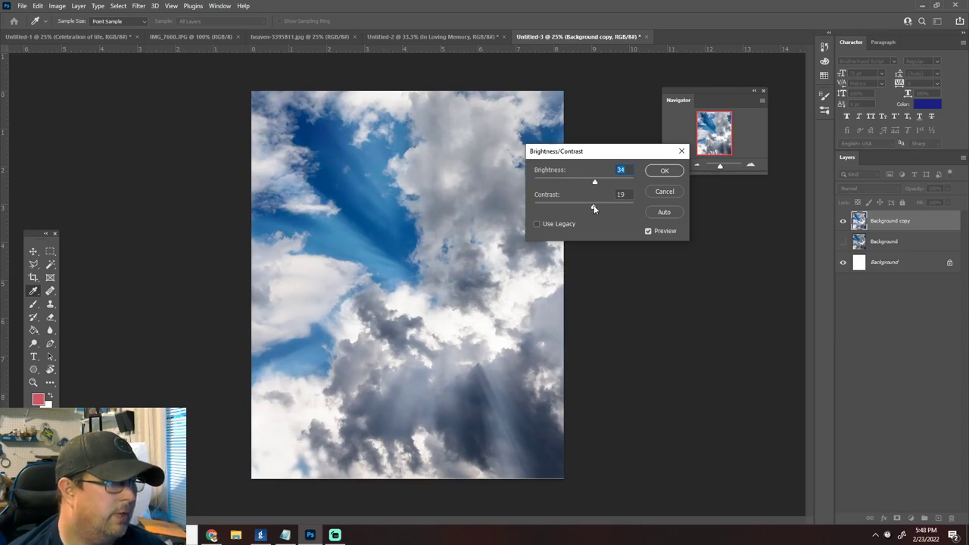
click(664, 171)
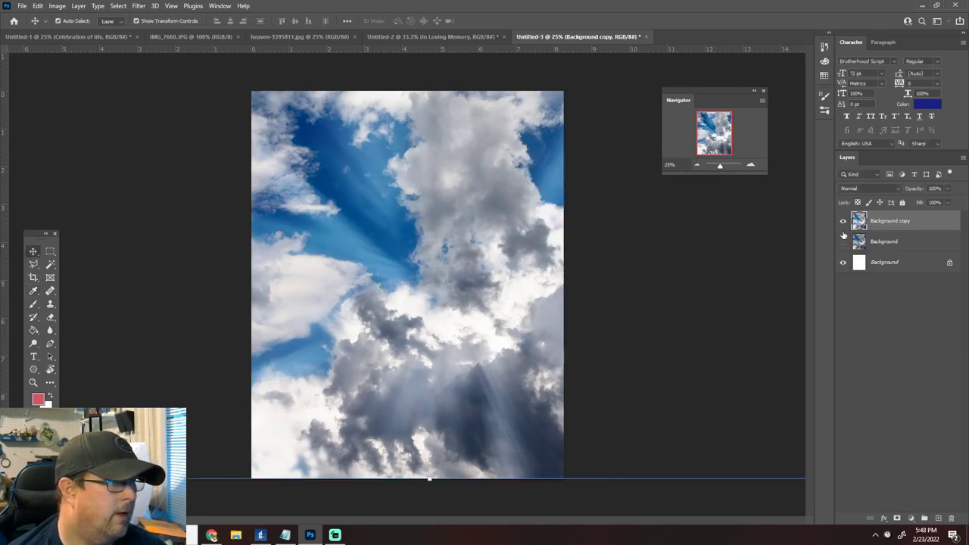
click(843, 221)
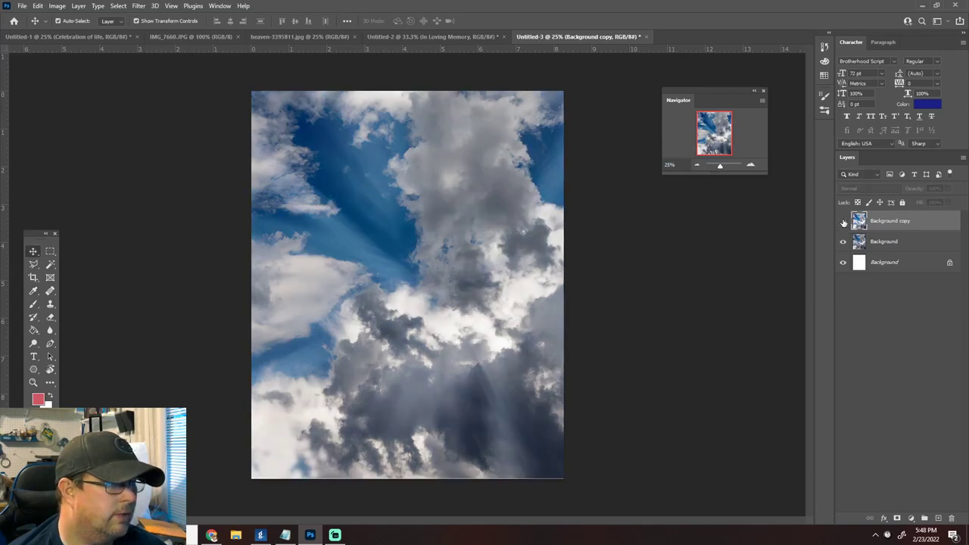
click(843, 221)
Step: Apply Curves to Background copy, raising the black point output to 21 with points at 105/105 and 171/177, and compare with the original
click(58, 6)
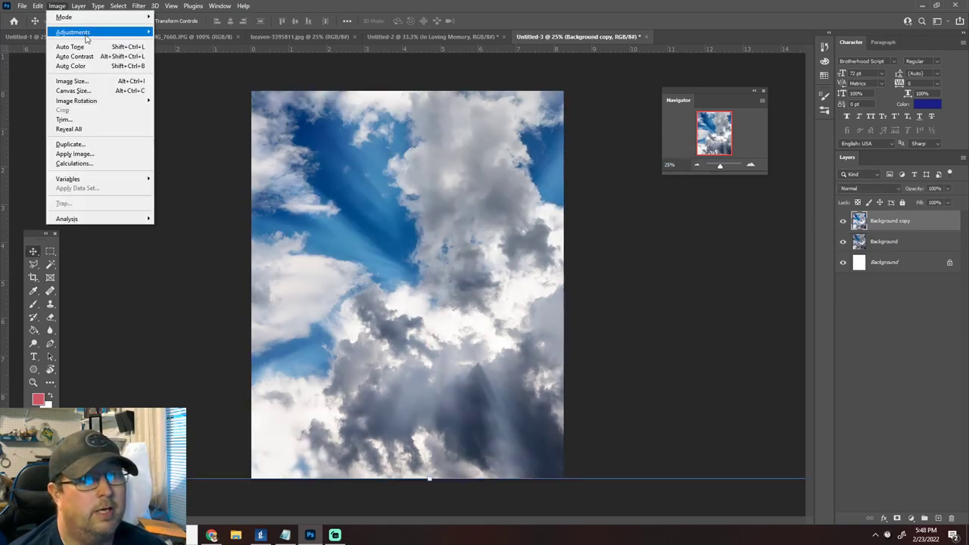
mouse_move(87, 33)
click(189, 52)
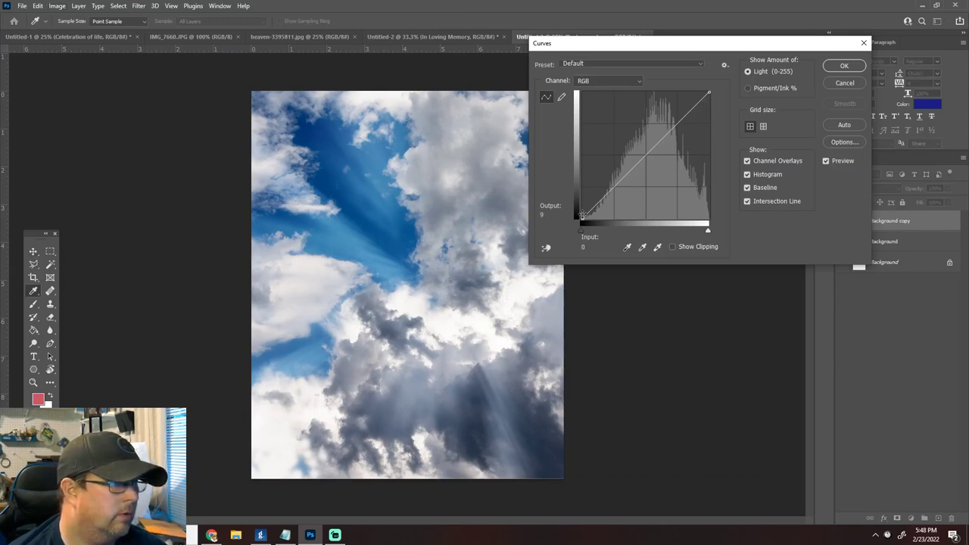
mouse_move(582, 219)
mouse_down()
mouse_move(581, 195)
mouse_move(581, 208)
mouse_up()
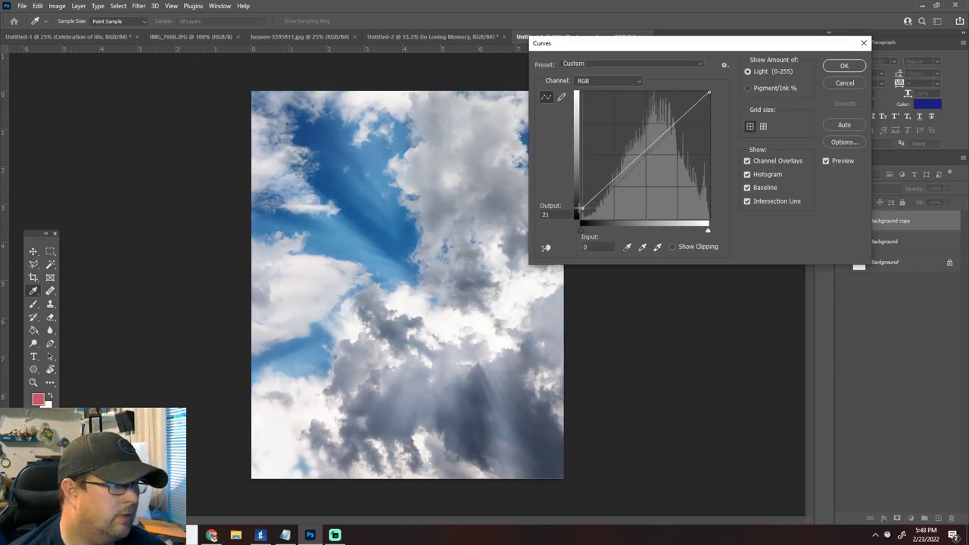
drag(634, 157, 633, 166)
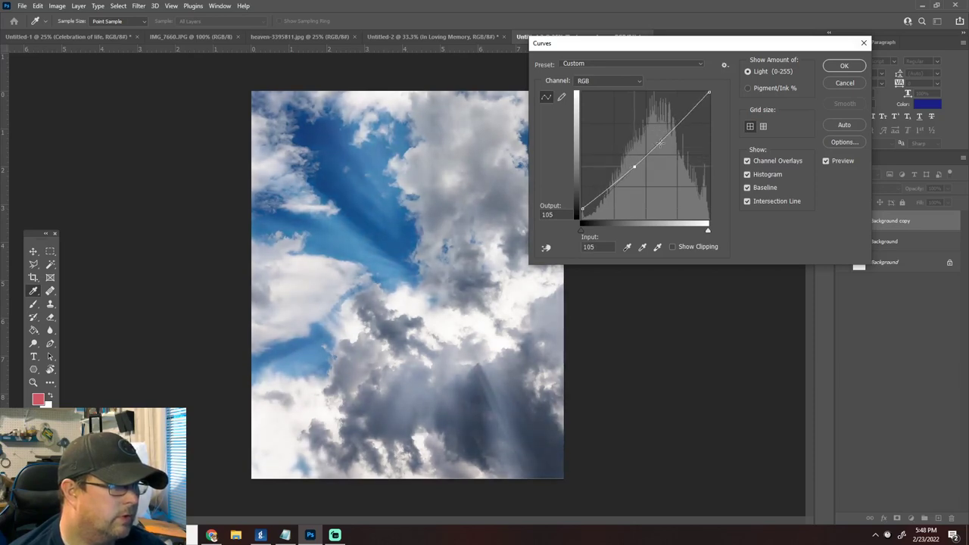
drag(672, 134, 667, 130)
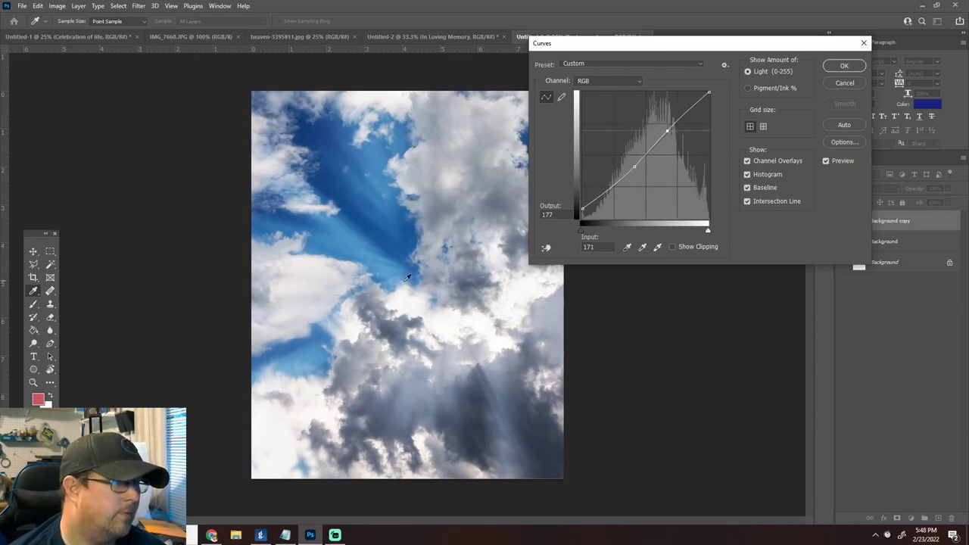
click(844, 66)
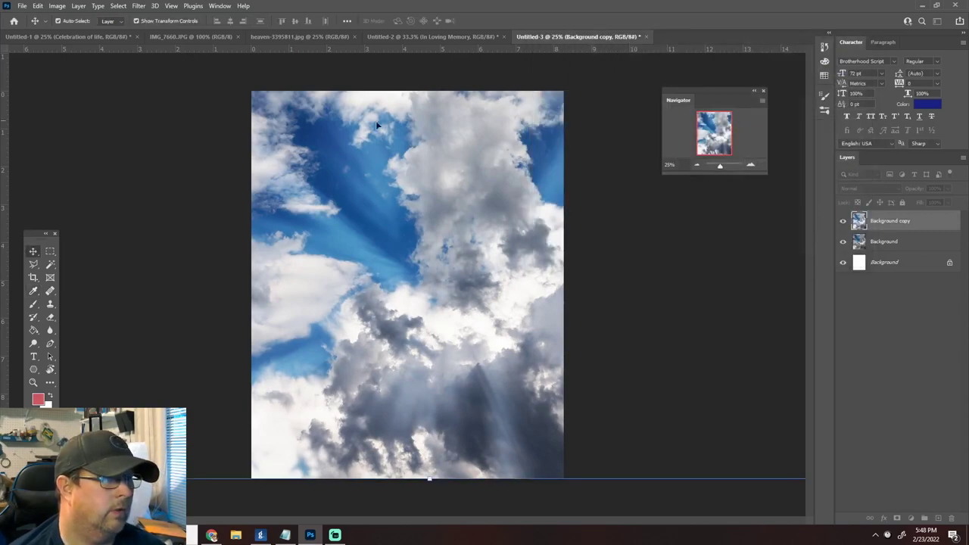
click(843, 221)
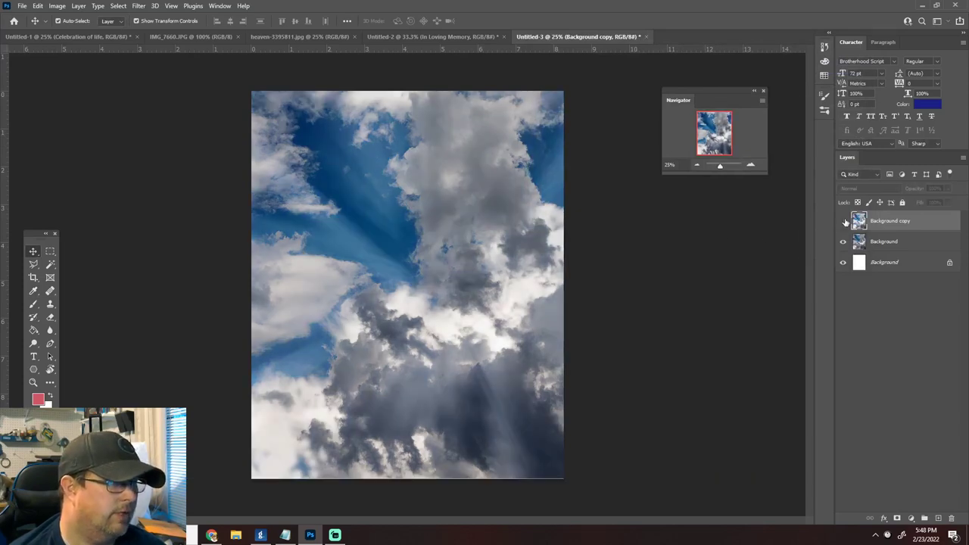
click(843, 221)
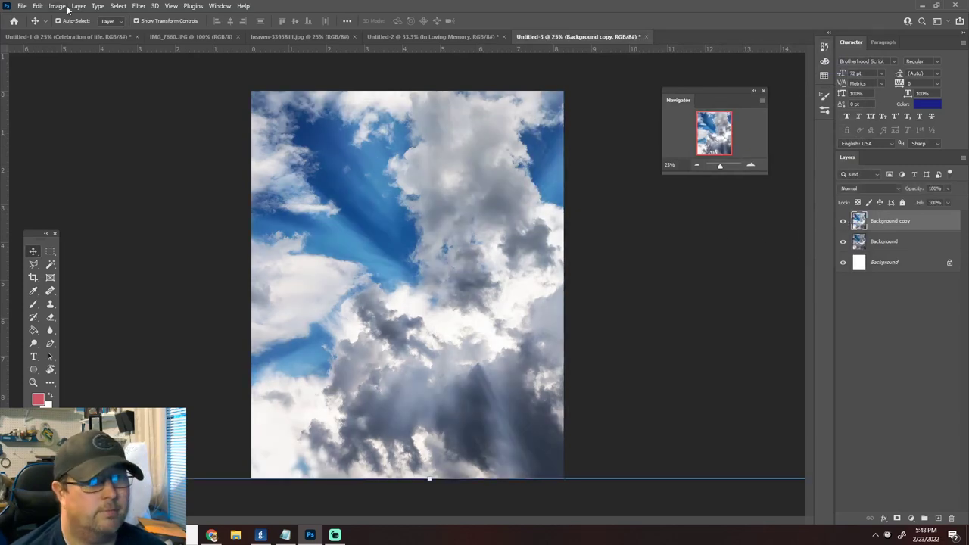
Step: Apply Levels to Background copy with the midtone input at 1.09 and endpoints at 0 and 255, and compare with the original
click(66, 8)
mouse_move(106, 33)
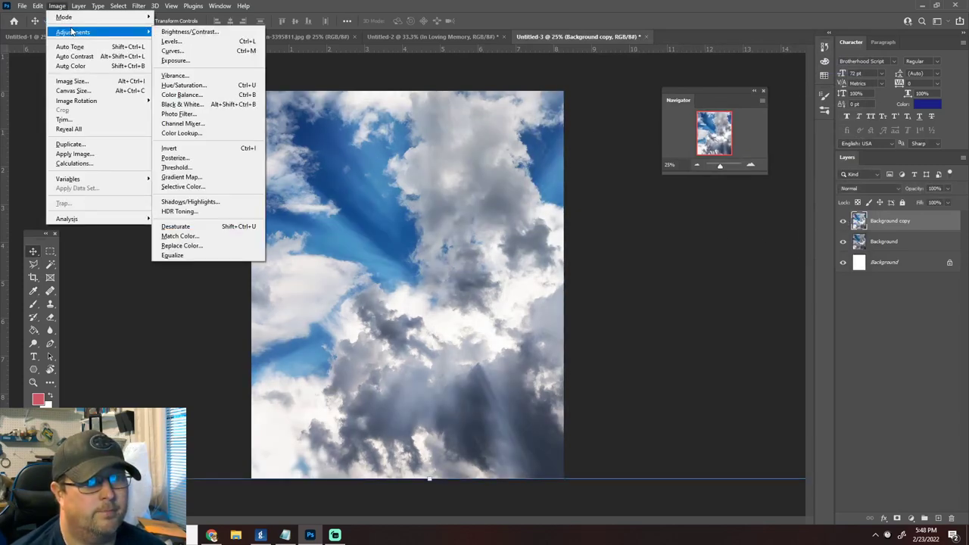
click(227, 42)
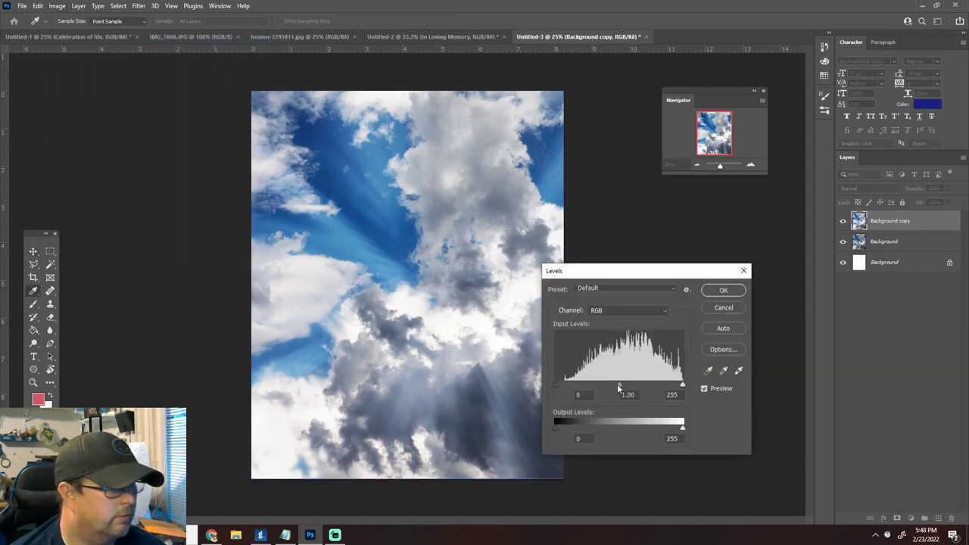
drag(618, 386, 619, 385)
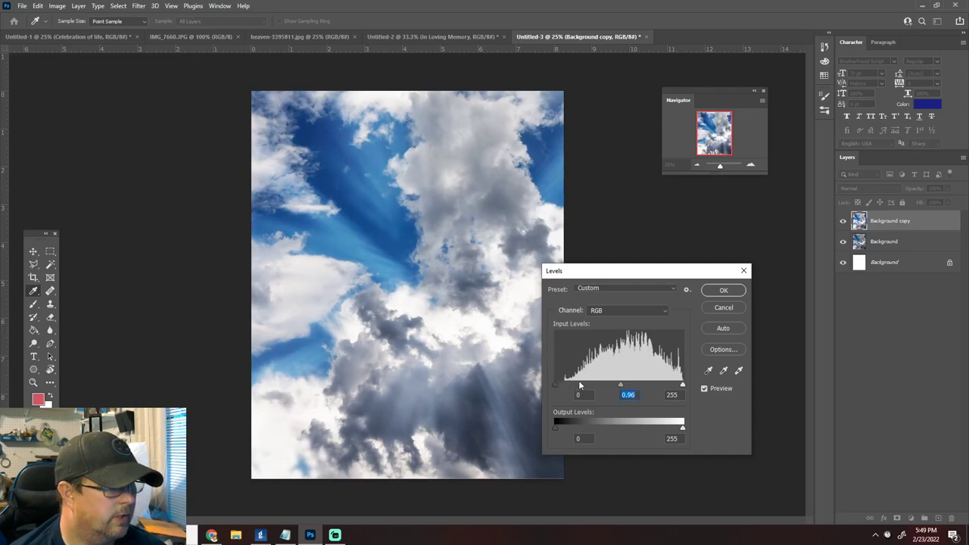
drag(561, 389, 529, 383)
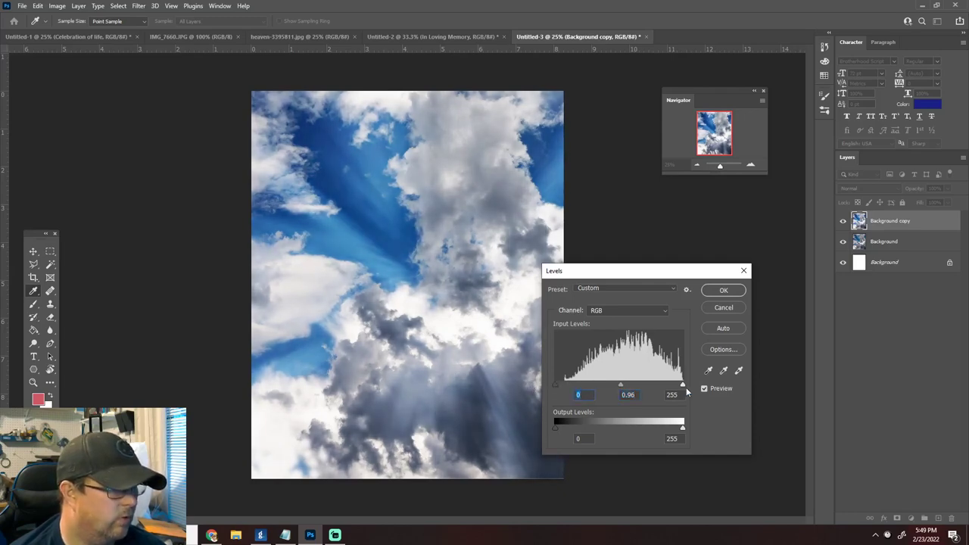
mouse_move(682, 387)
mouse_down()
mouse_move(657, 386)
mouse_move(682, 386)
mouse_up()
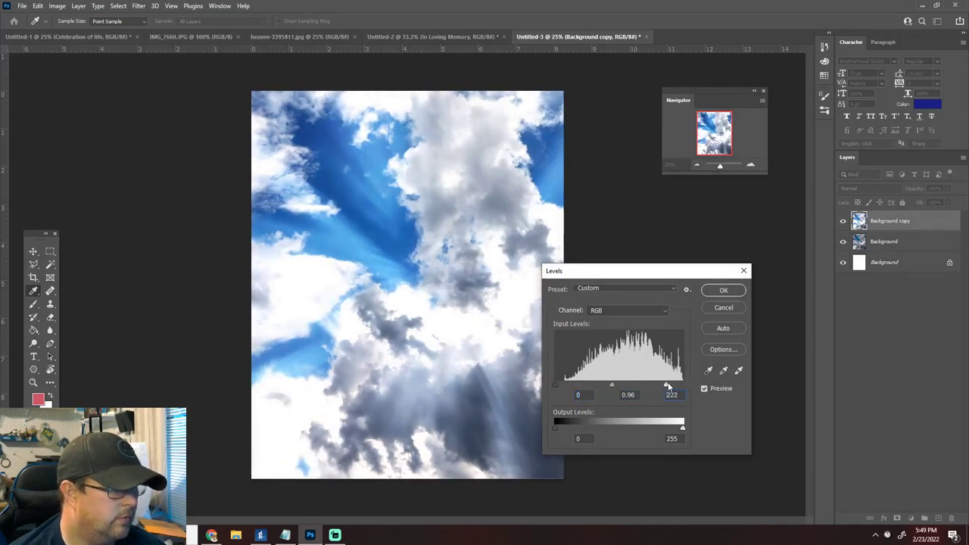
mouse_move(618, 386)
mouse_down()
mouse_move(602, 386)
mouse_move(621, 386)
mouse_move(613, 386)
mouse_up()
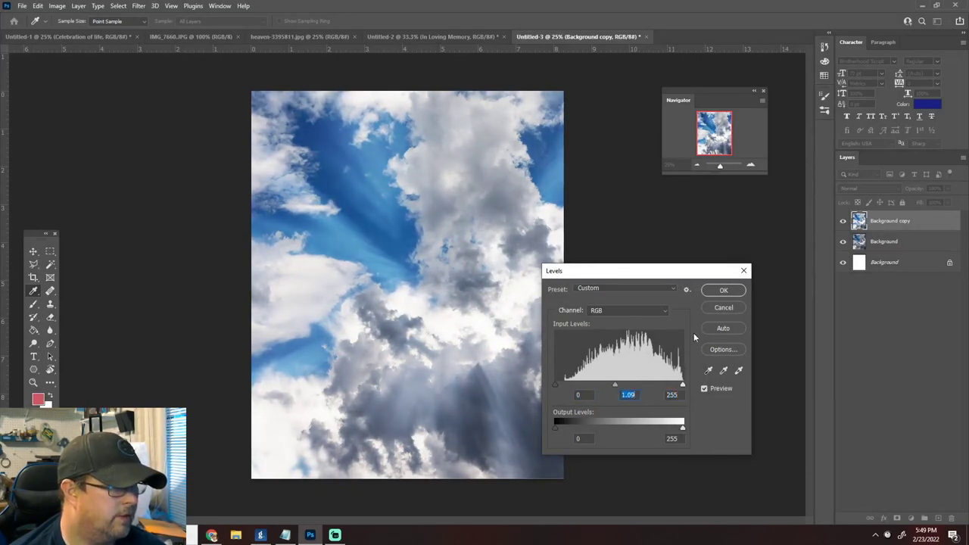
click(723, 292)
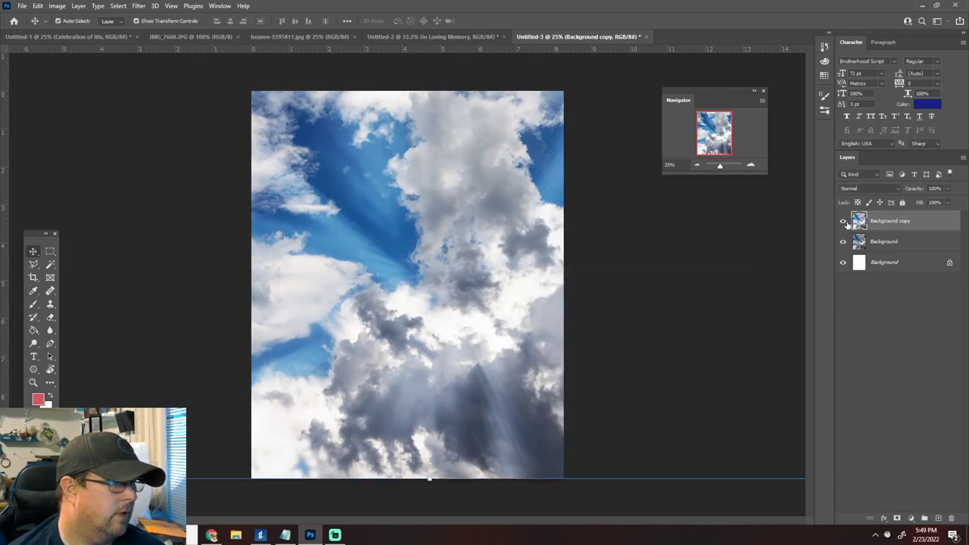
click(844, 221)
click(844, 221)
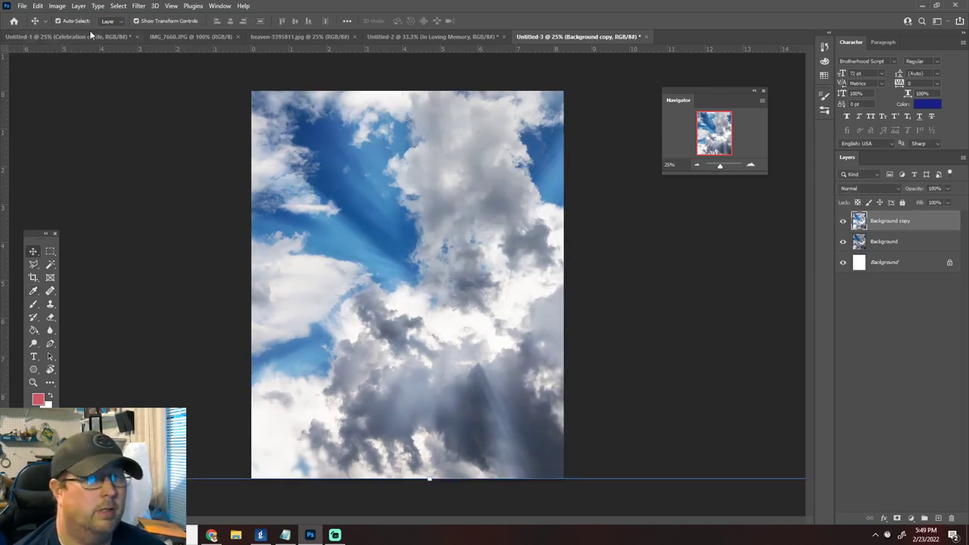
Step: Switch to the family photo IMG_7660.JPG and try to start a marquee selection around it
click(157, 36)
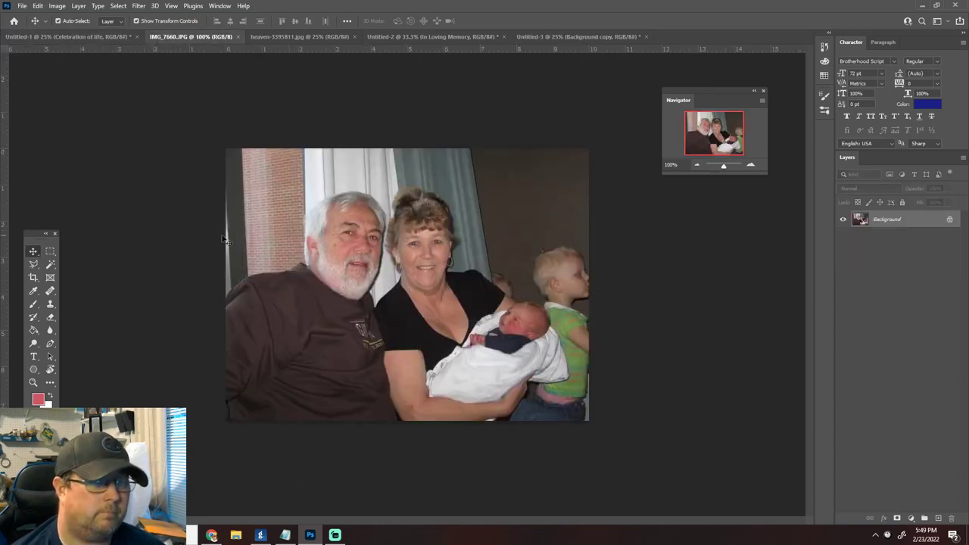
click(50, 252)
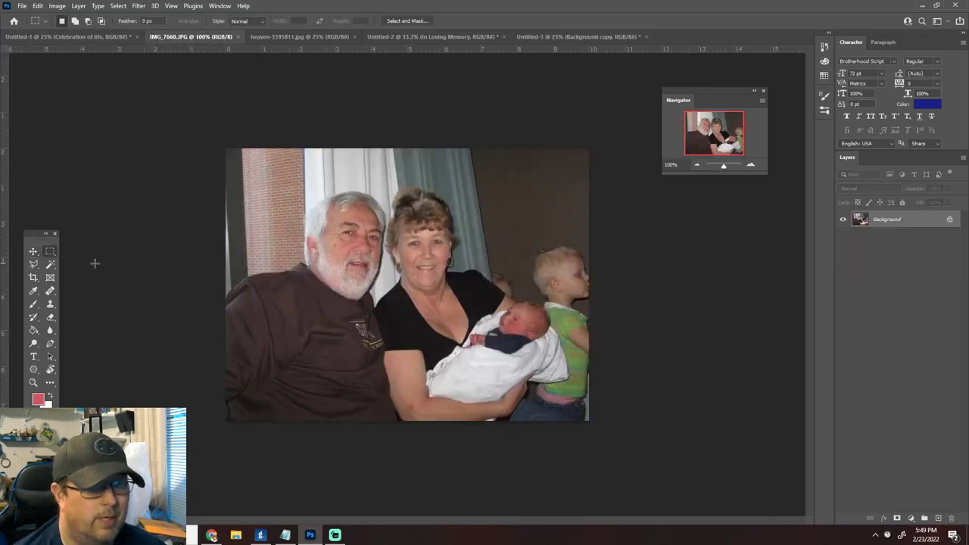
right_click(50, 256)
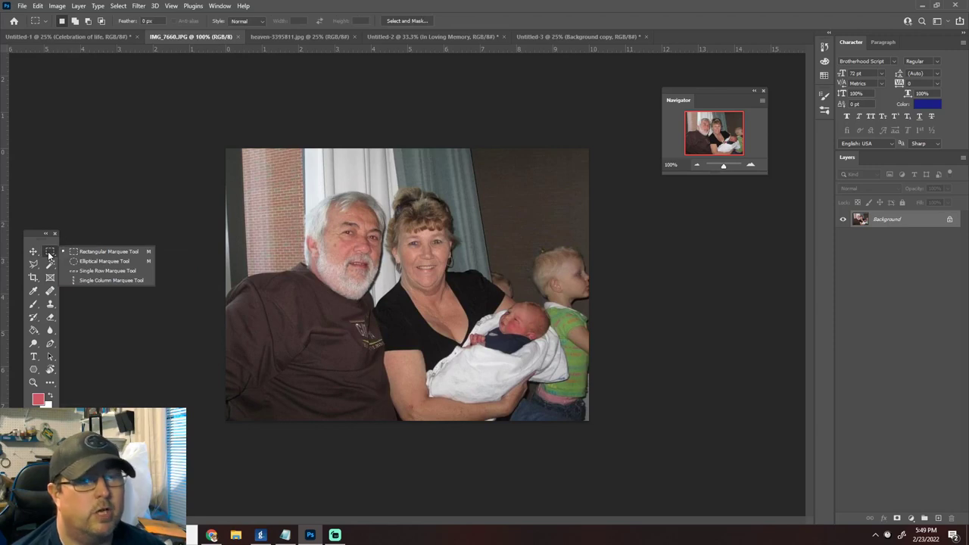
click(91, 261)
click(165, 148)
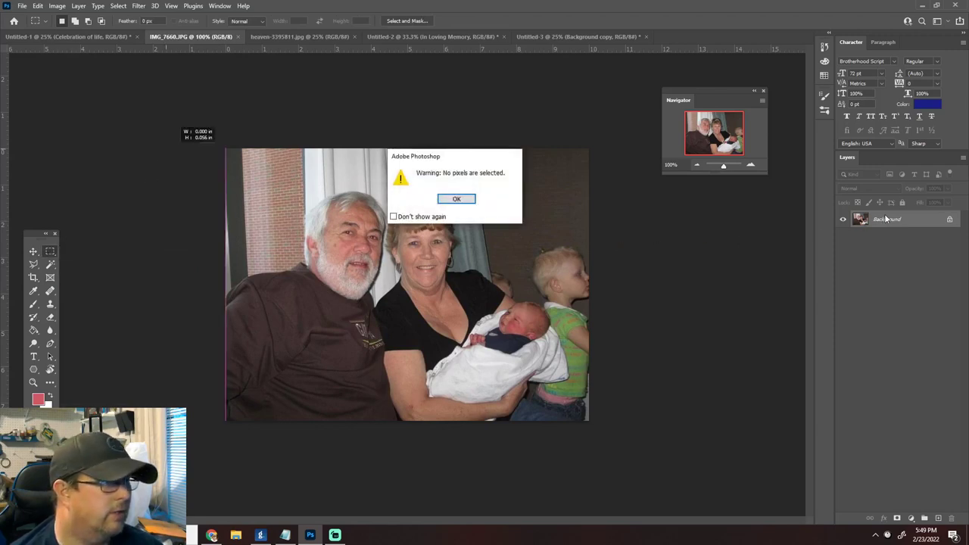
click(457, 198)
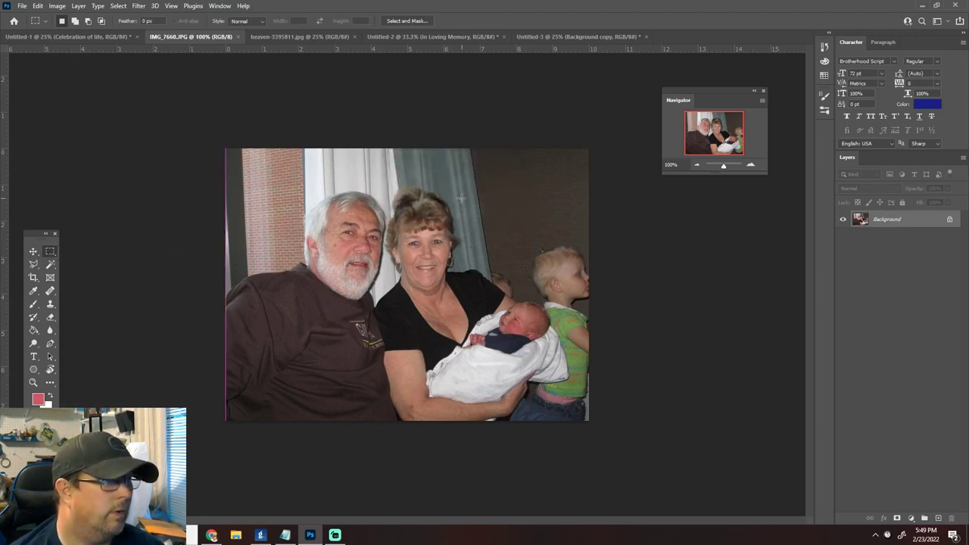
Step: Duplicate the photo's Background layer as "Background copy" and hide the original layer
click(31, 254)
right_click(893, 220)
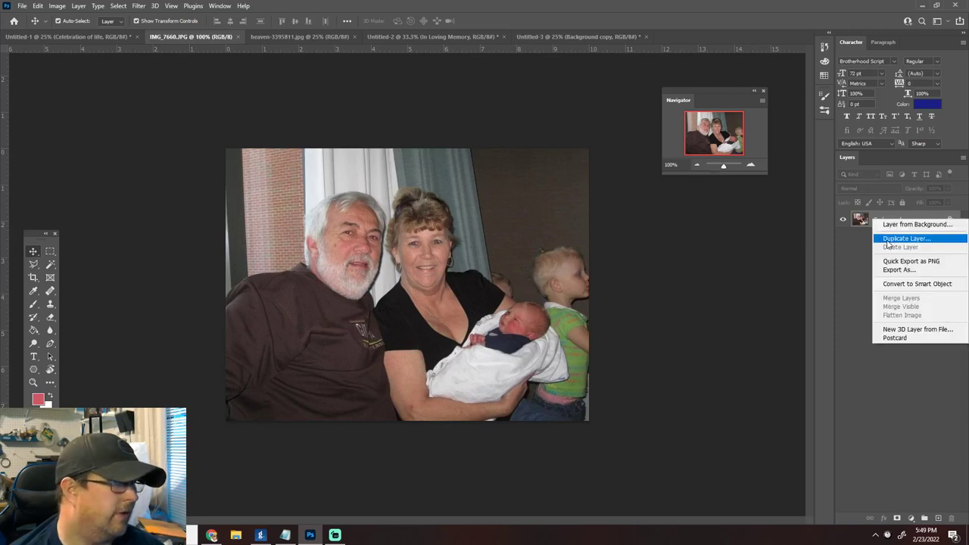
click(886, 239)
key(Return)
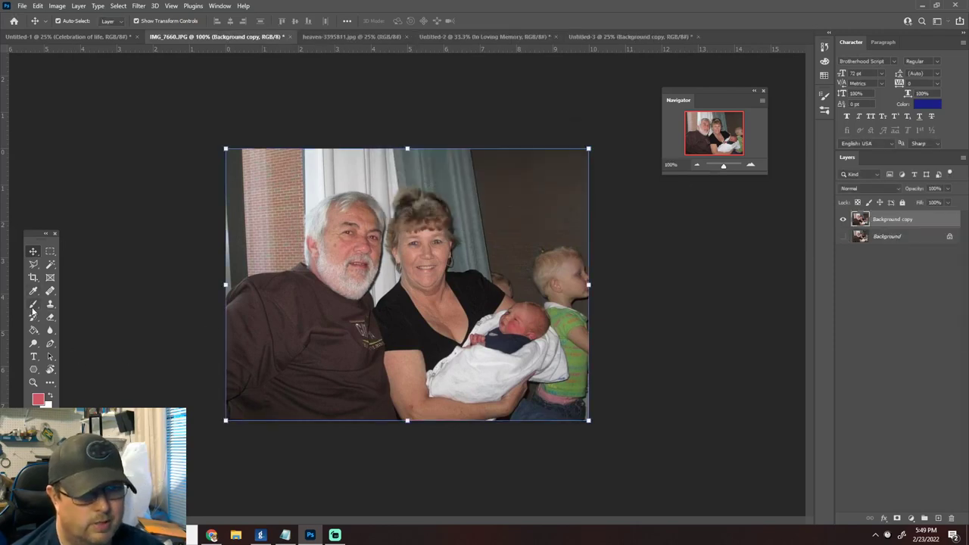
Step: Fade the outer edges of the photo copy with the Eraser, first at 25% opacity and again at 8%
drag(49, 320, 72, 318)
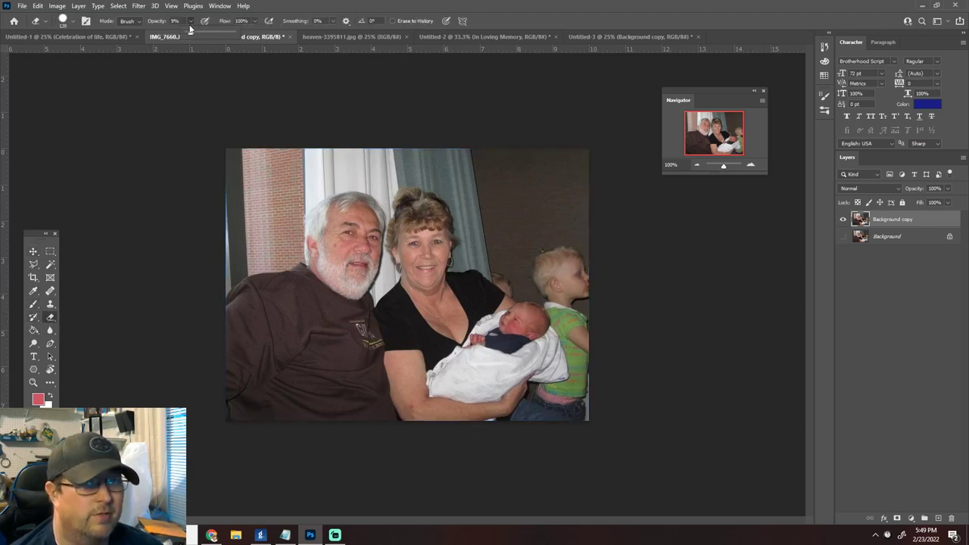
drag(197, 32, 201, 33)
mouse_move(227, 121)
mouse_down()
mouse_move(200, 188)
mouse_move(190, 257)
mouse_move(192, 330)
mouse_move(220, 398)
mouse_move(285, 439)
mouse_move(406, 472)
mouse_move(491, 467)
mouse_move(554, 445)
mouse_move(587, 367)
mouse_move(595, 241)
mouse_move(581, 183)
mouse_move(500, 157)
mouse_move(298, 124)
mouse_up()
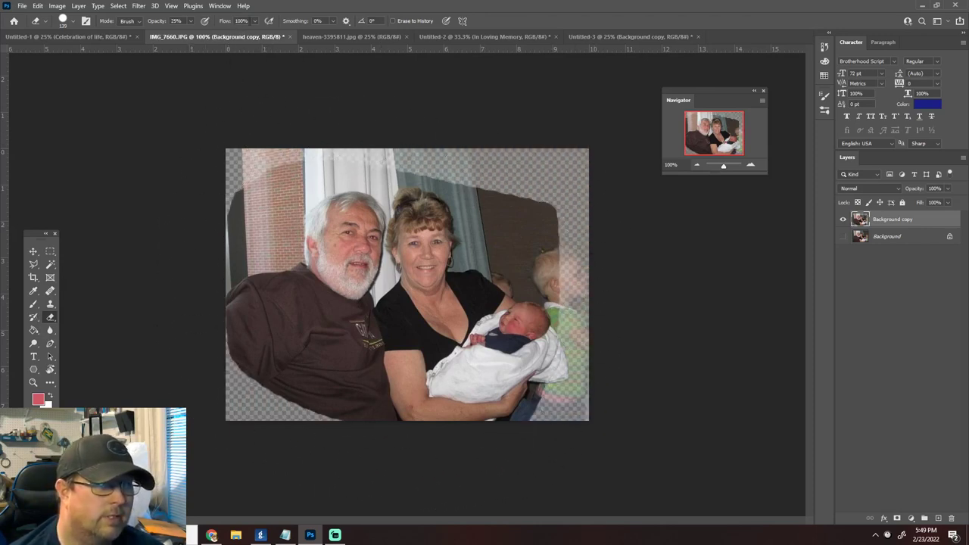
click(190, 22)
drag(185, 32, 184, 35)
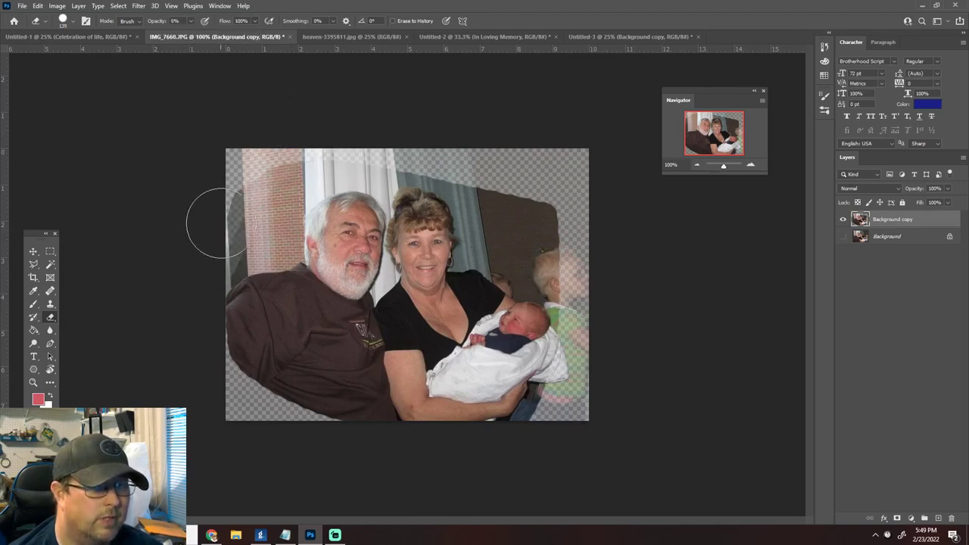
mouse_move(213, 298)
mouse_down()
mouse_move(250, 384)
mouse_move(384, 436)
mouse_move(524, 429)
mouse_move(569, 341)
mouse_move(557, 200)
mouse_move(463, 140)
mouse_move(330, 120)
mouse_move(508, 166)
mouse_move(624, 343)
mouse_move(584, 327)
mouse_move(520, 162)
mouse_move(598, 342)
mouse_move(540, 190)
mouse_move(586, 361)
mouse_move(573, 281)
mouse_move(517, 350)
mouse_move(561, 409)
mouse_move(401, 479)
mouse_move(201, 391)
mouse_move(241, 387)
mouse_move(485, 469)
mouse_move(306, 409)
mouse_move(526, 454)
mouse_move(370, 458)
mouse_move(636, 431)
mouse_move(434, 434)
mouse_move(597, 404)
mouse_move(389, 412)
mouse_move(600, 394)
mouse_move(475, 249)
mouse_up()
key(v)
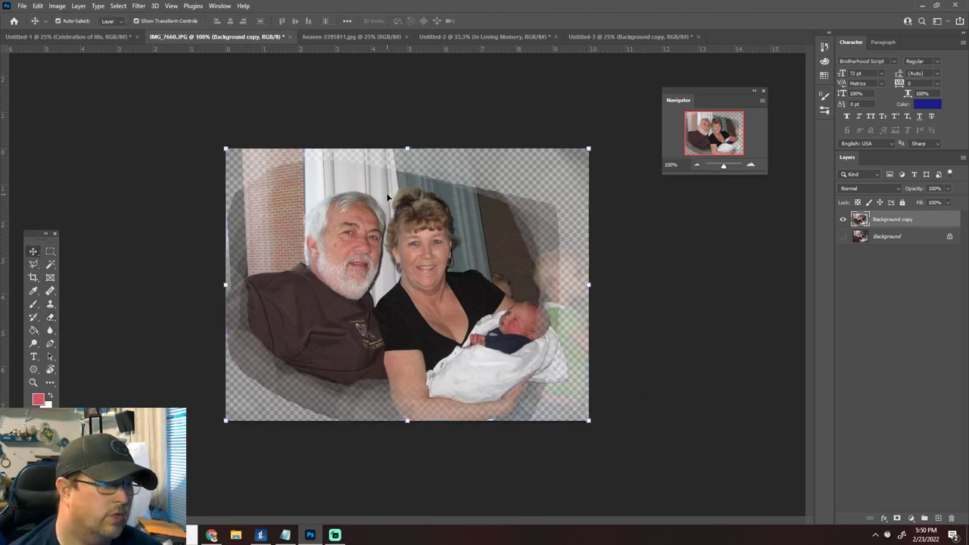
Step: Compare the erased photo copy with the original, and delete the Background copy layer
click(843, 237)
click(844, 237)
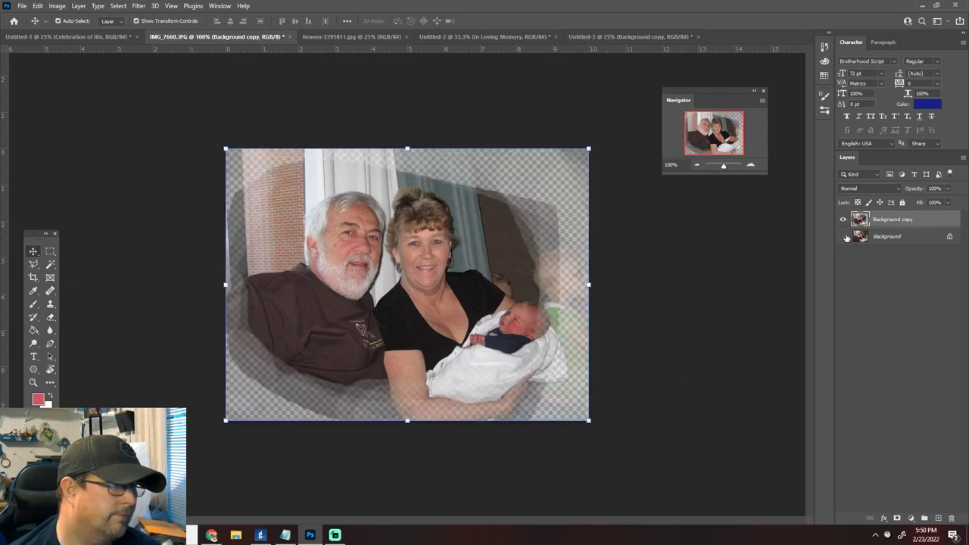
key(Delete)
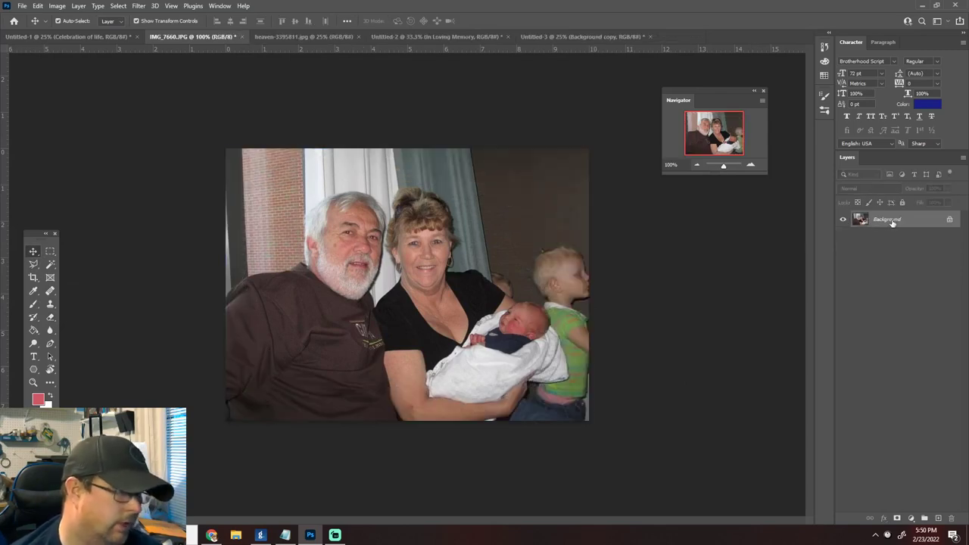
Step: Duplicate the intact Background layer of the family photo as "Background copy"
right_click(886, 221)
click(892, 239)
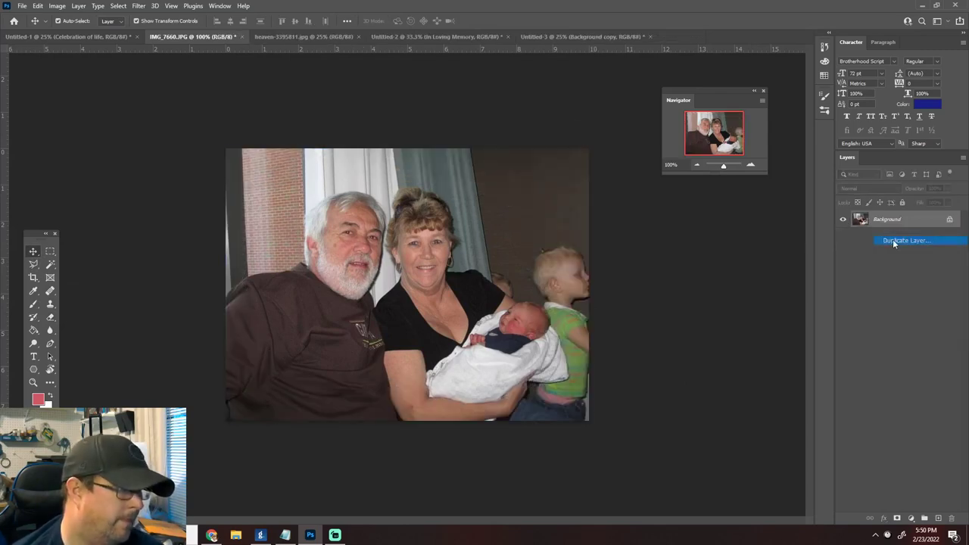
click(566, 149)
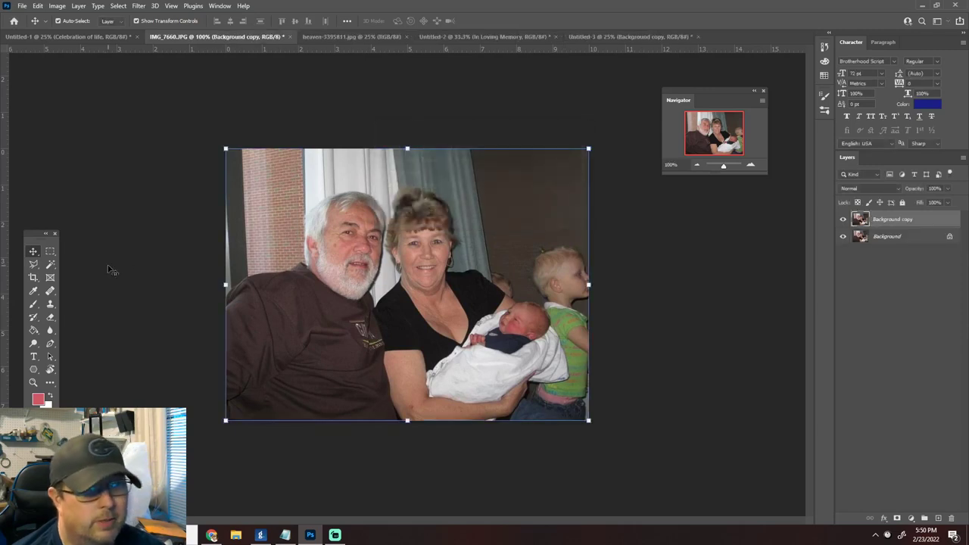
Step: Make a rectangular marquee selection around the couple and baby, and feather it with an 80-pixel radius
right_click(50, 254)
click(91, 262)
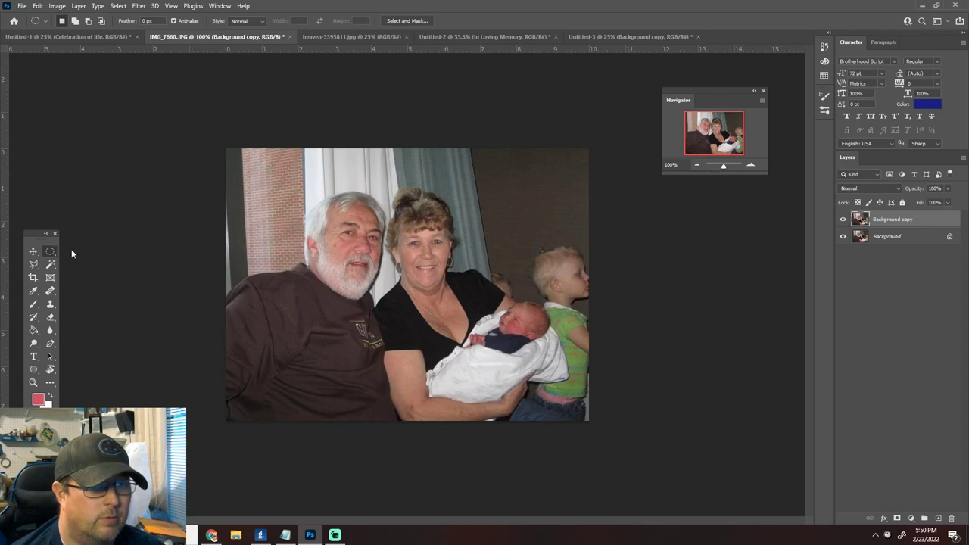
drag(234, 156, 536, 388)
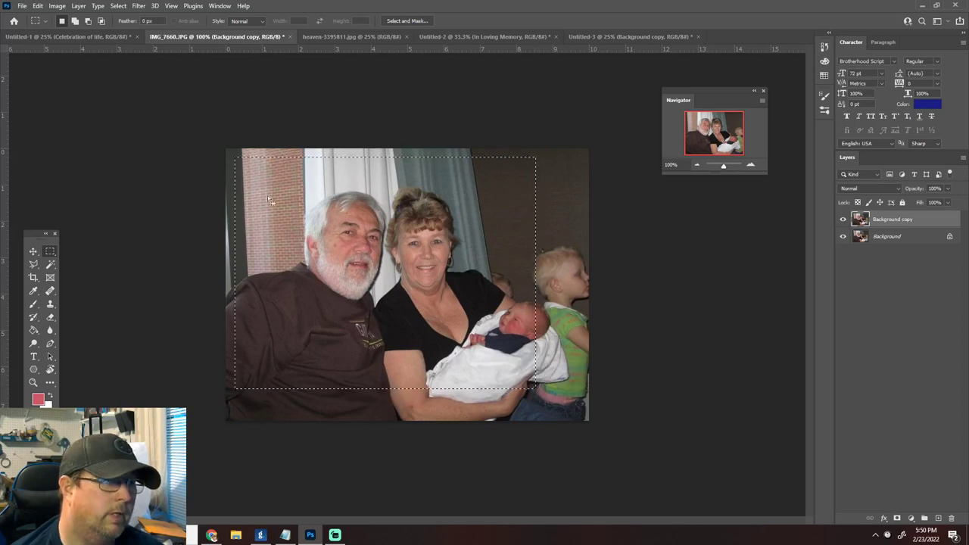
click(117, 6)
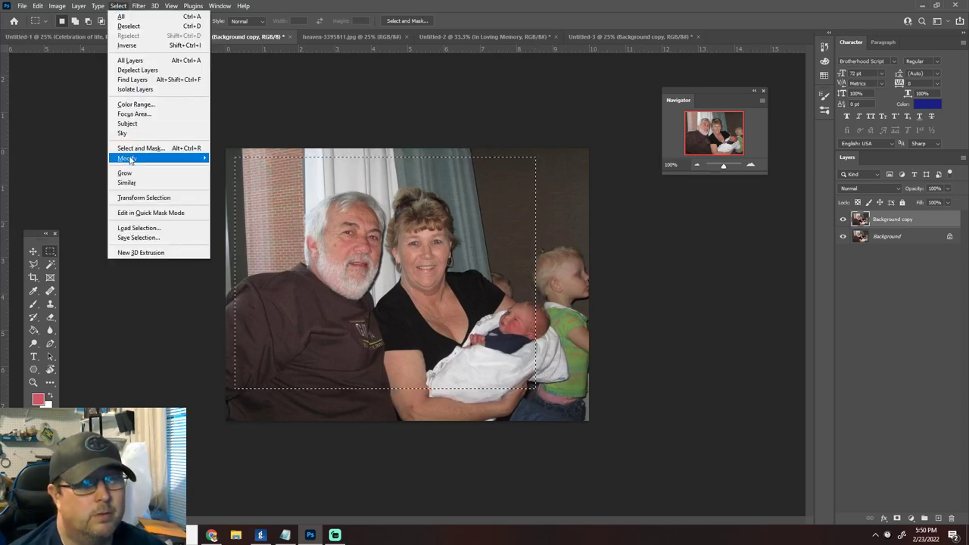
mouse_move(152, 158)
click(237, 197)
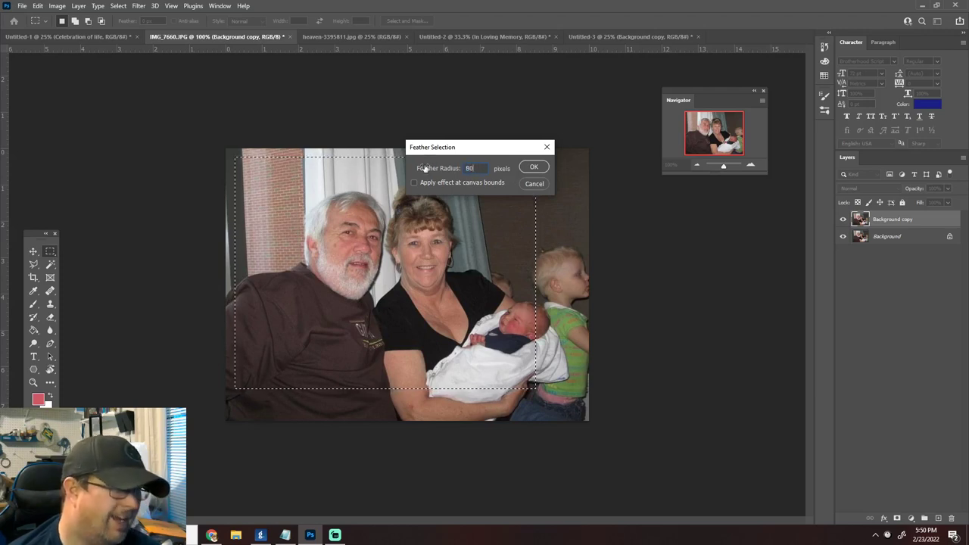
text(80)
click(534, 167)
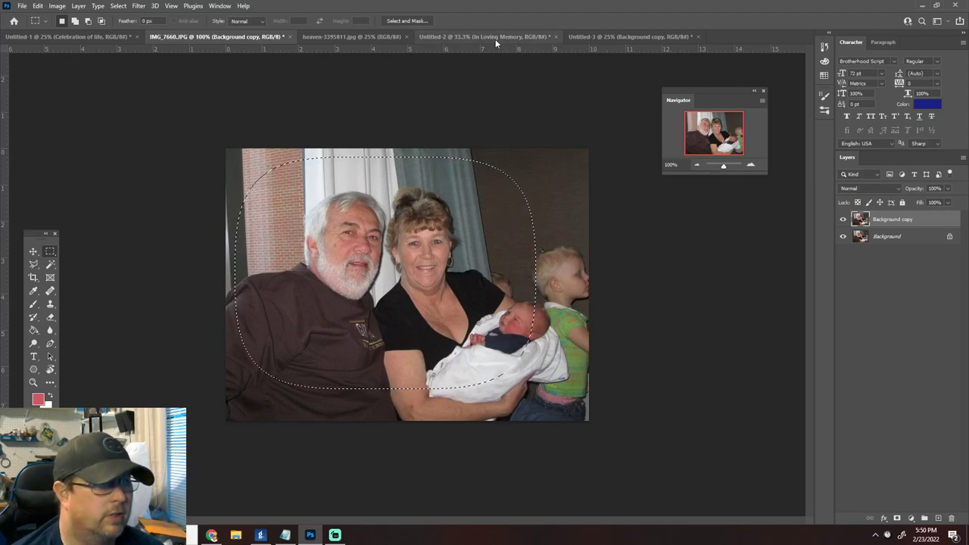
Step: Copy the feathered photo selection and paste it into the cloud design in Untitled-3
click(37, 5)
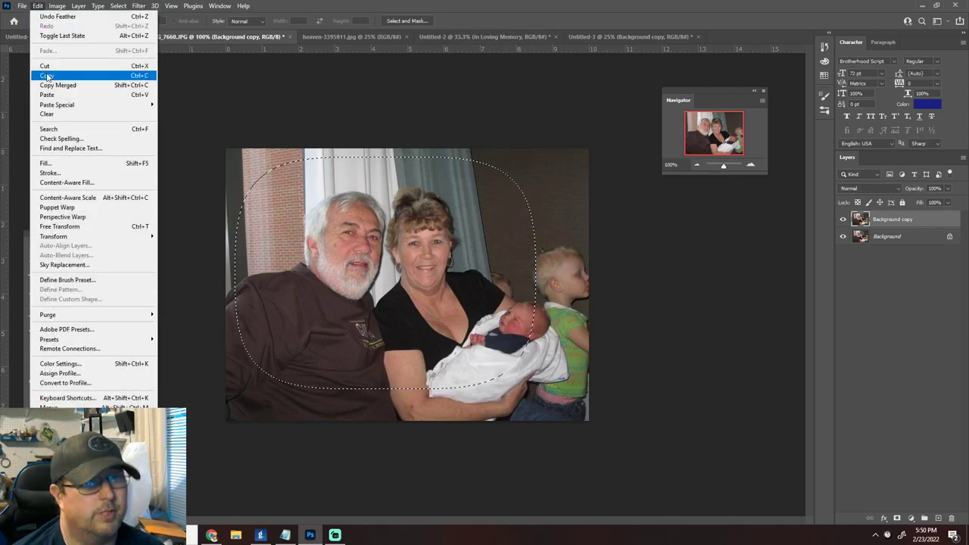
click(53, 69)
click(596, 36)
key(ctrl+v)
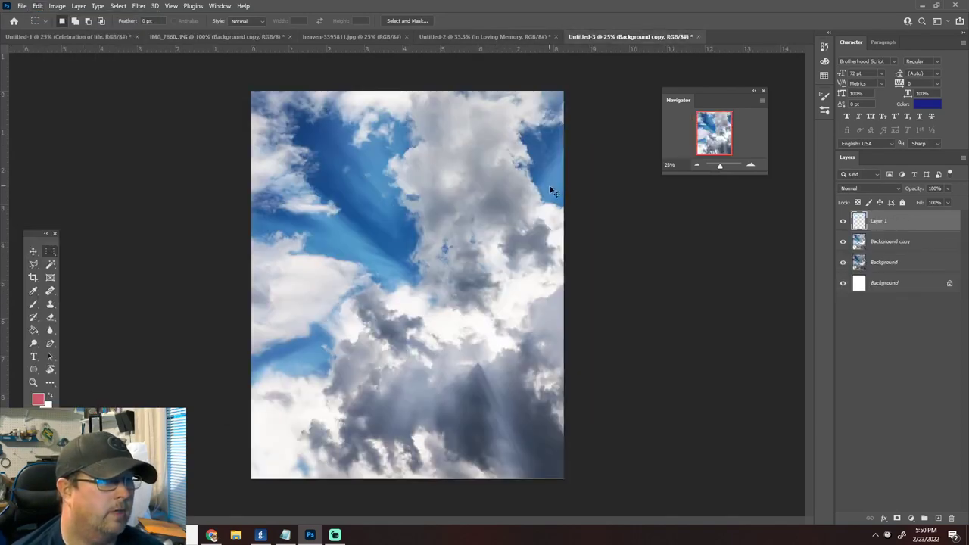
Step: Enlarge the pasted photo to about 7 inches wide and place it in the upper-middle area of the cloud background
click(34, 252)
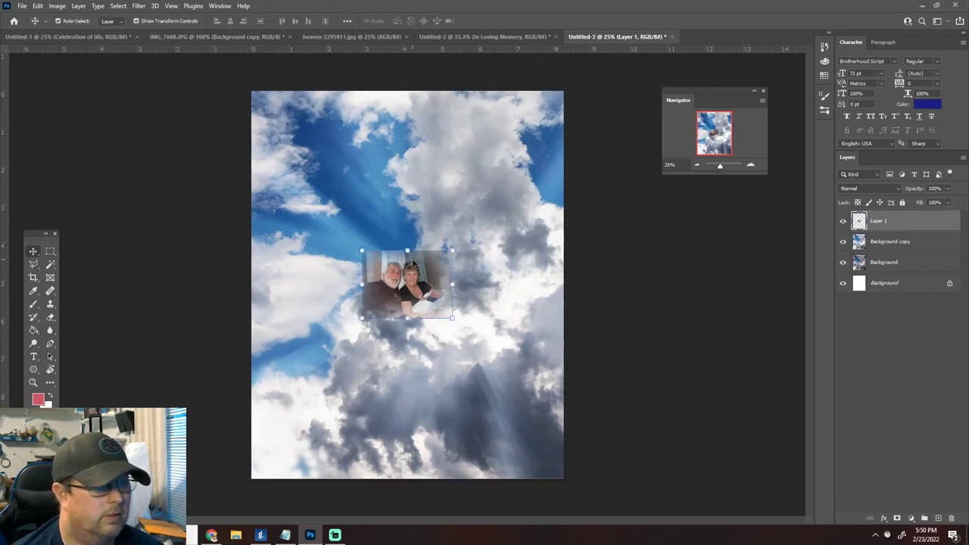
drag(453, 248, 622, 121)
key(Return)
drag(498, 201, 422, 244)
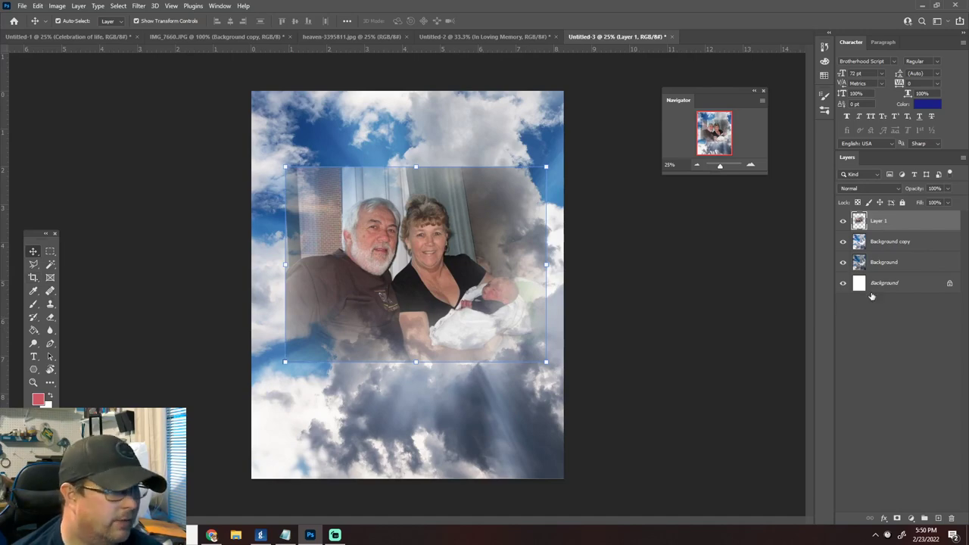
Step: Duplicate Layer 1 as "Layer 1 copy" and hide the original Layer 1
right_click(880, 221)
click(810, 152)
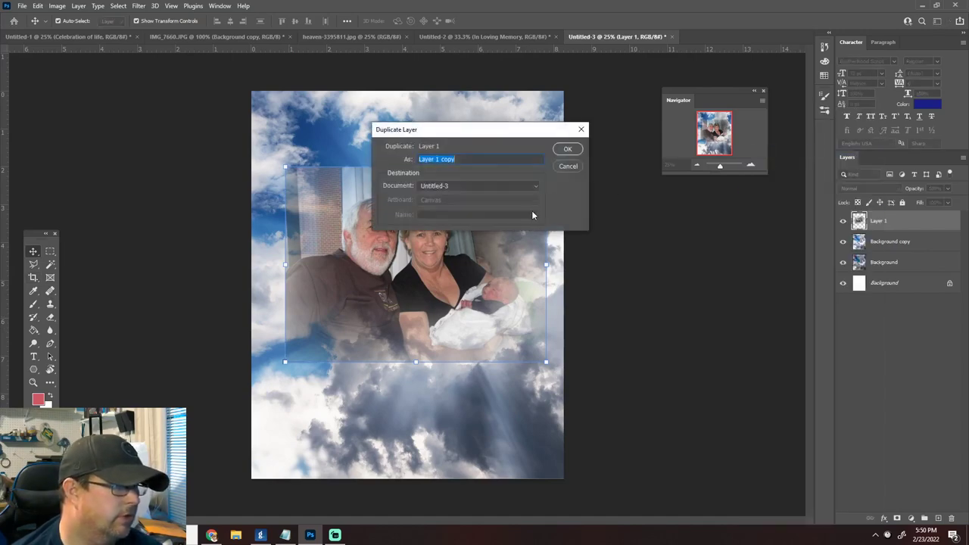
click(567, 150)
click(843, 241)
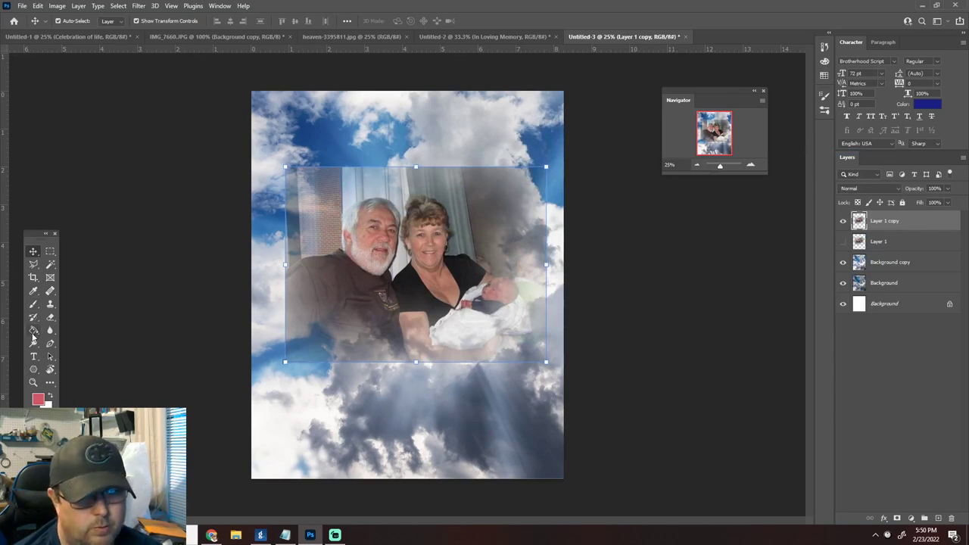
Step: Soften the side and lower edges of the photo on Layer 1 copy with a 322-pixel Eraser at 8% opacity
drag(50, 318, 84, 317)
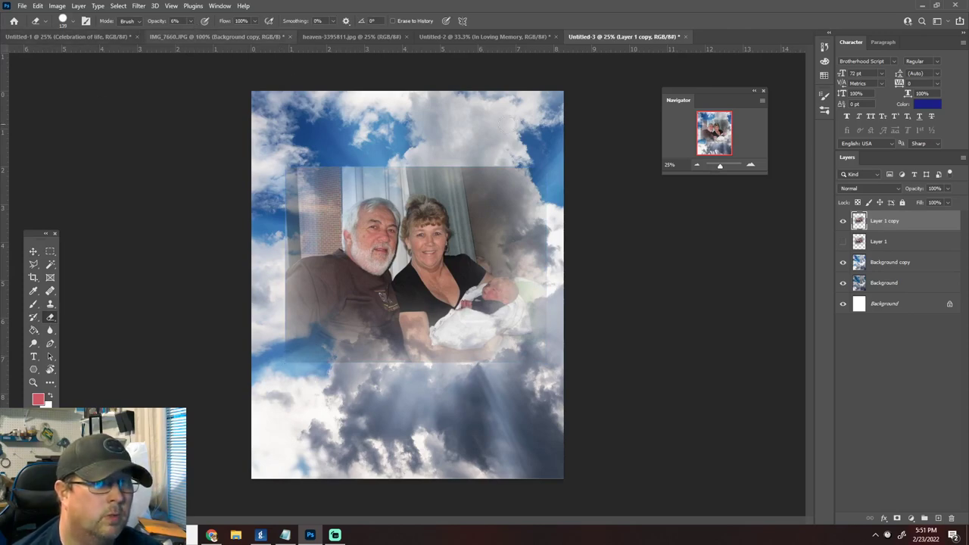
click(73, 21)
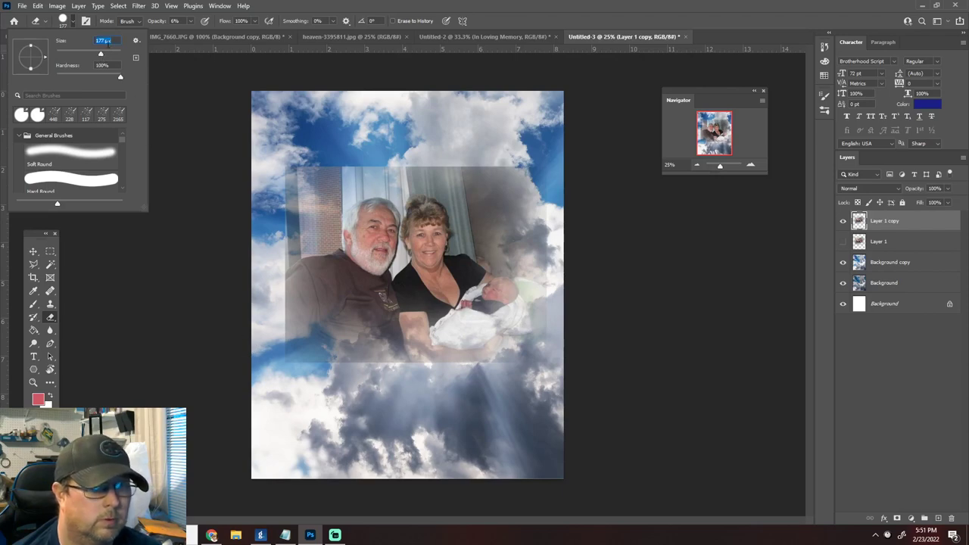
click(276, 326)
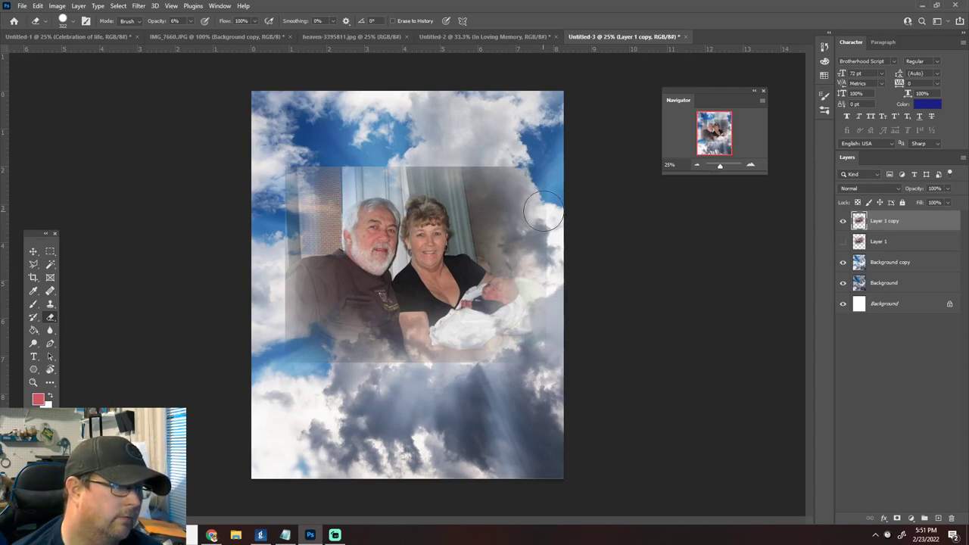
mouse_move(543, 213)
mouse_down()
mouse_move(547, 350)
mouse_move(544, 230)
mouse_move(542, 353)
mouse_move(547, 252)
mouse_move(532, 354)
mouse_up()
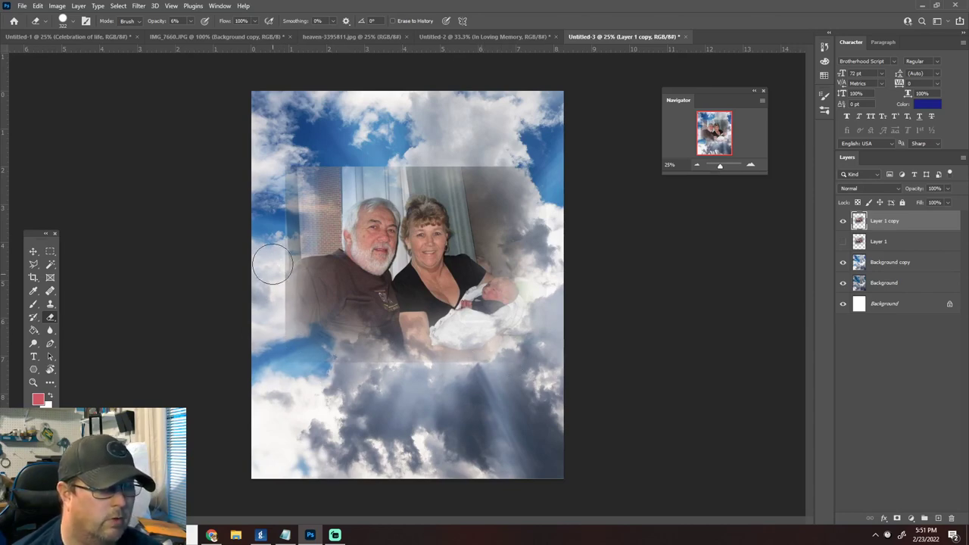
mouse_move(299, 317)
mouse_down()
mouse_move(303, 283)
mouse_move(333, 350)
mouse_up()
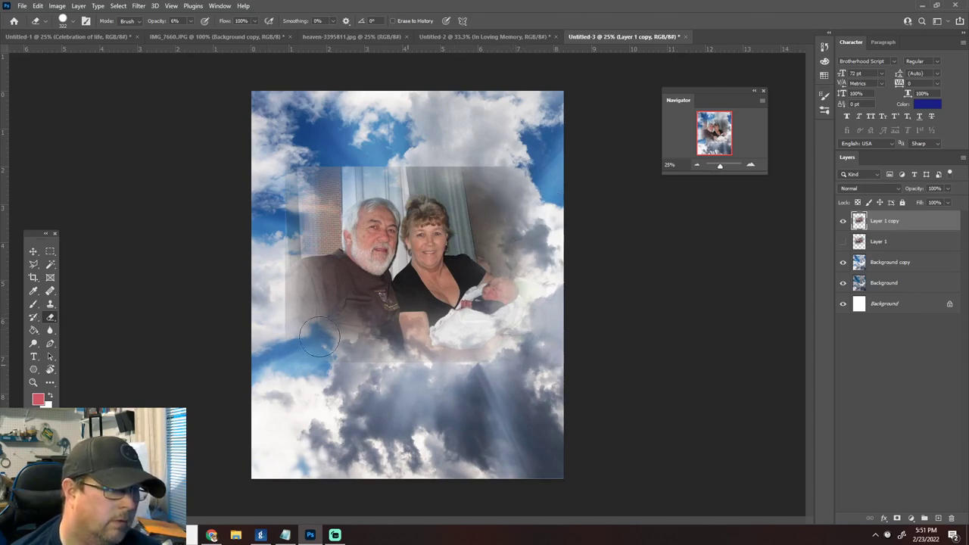
Step: Switch to Untitled-2 and compare the three "In Loving Memory" lettering versions, finishing with the uppermost one selected
click(32, 250)
click(488, 36)
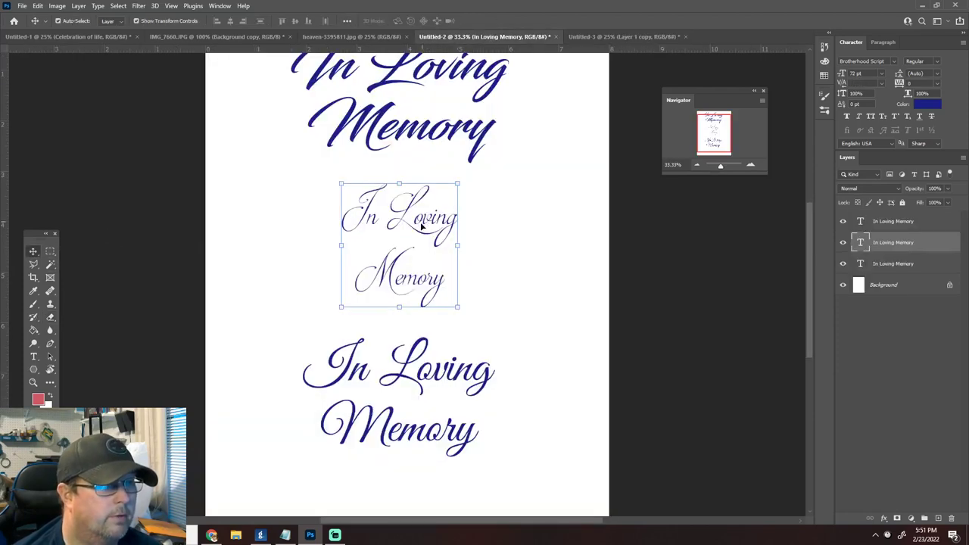
scroll(422, 284, up, 2)
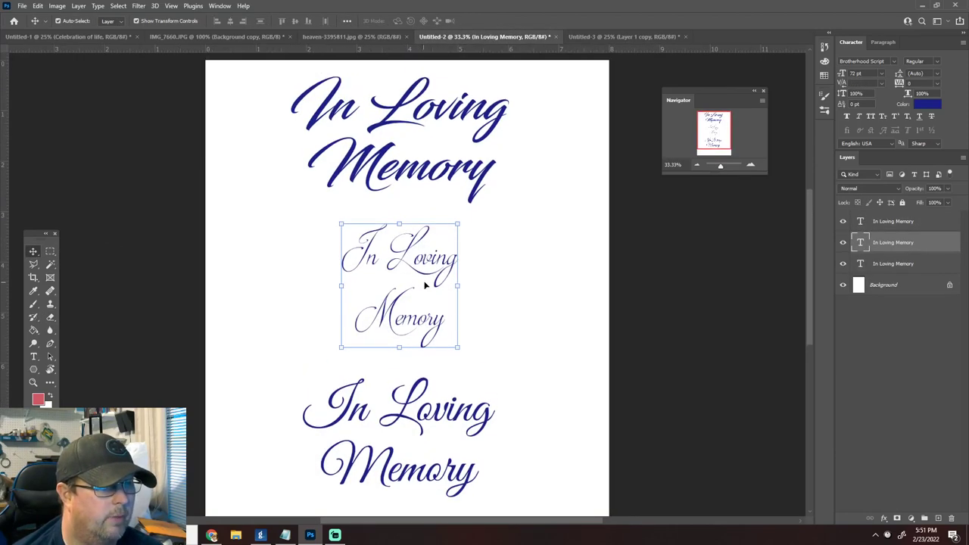
click(420, 411)
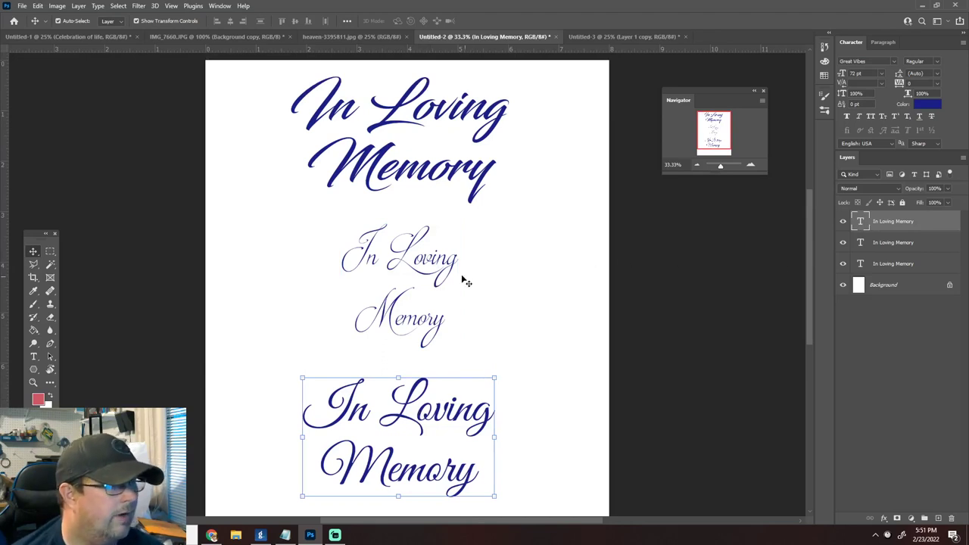
click(433, 264)
click(450, 172)
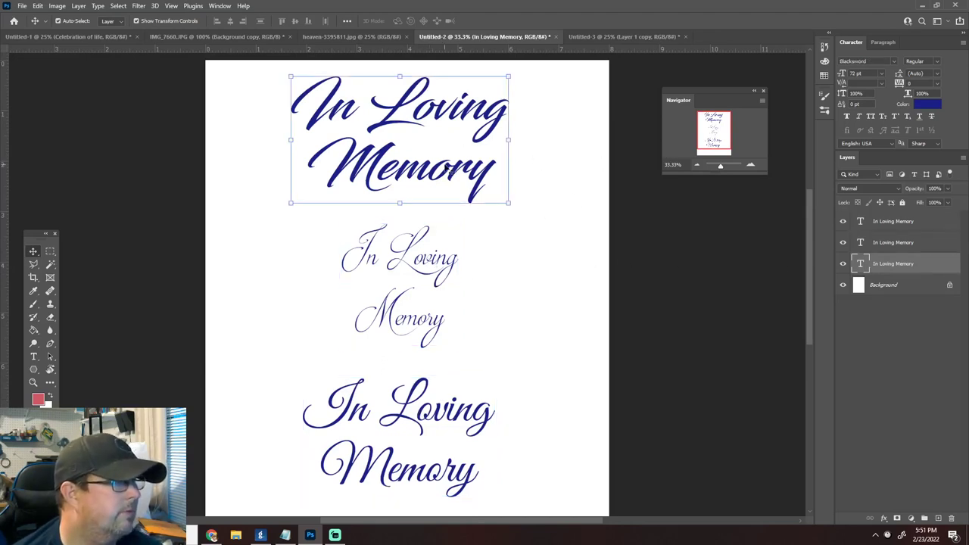
Step: Copy the uppermost "In Loving Memory" lettering from Untitled-2 into Untitled-3, over the upper part of the family photo
click(444, 394)
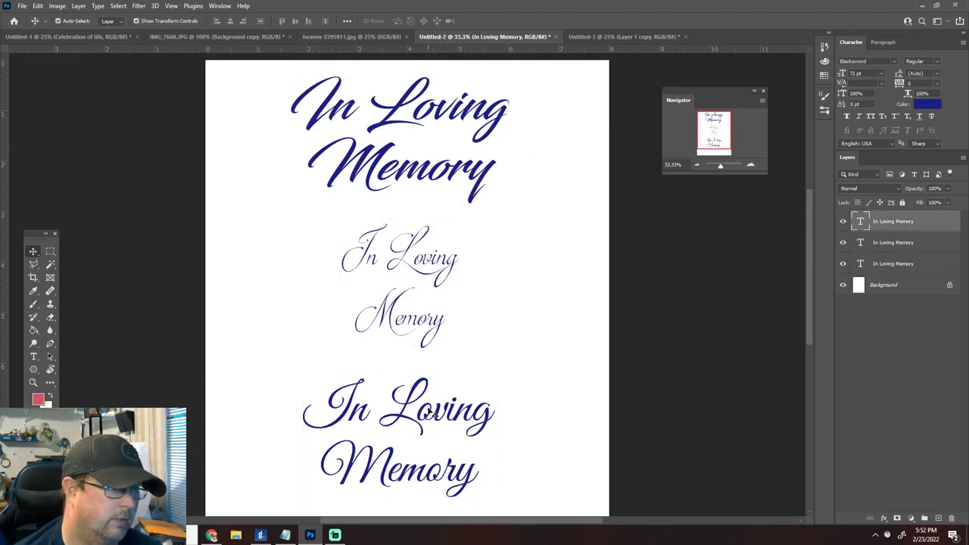
click(460, 165)
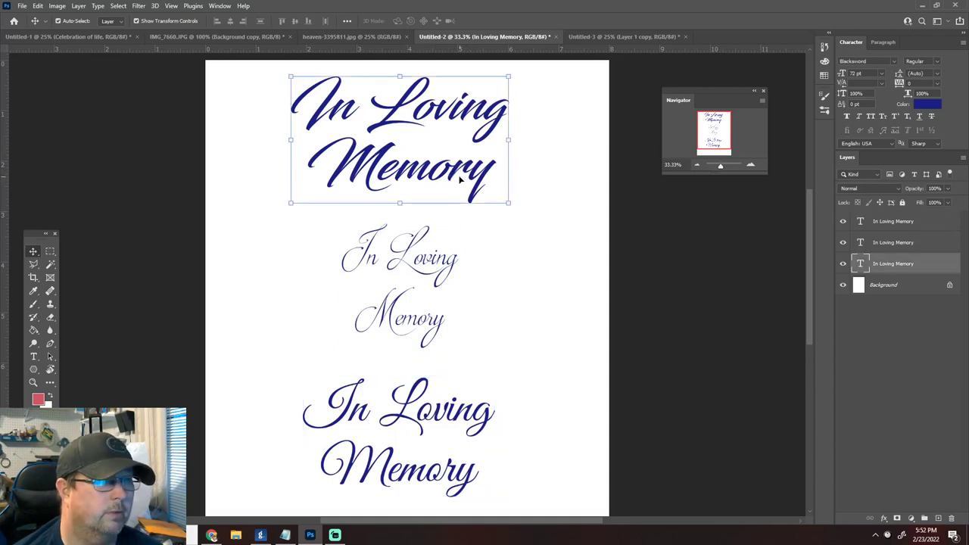
drag(433, 173, 443, 199)
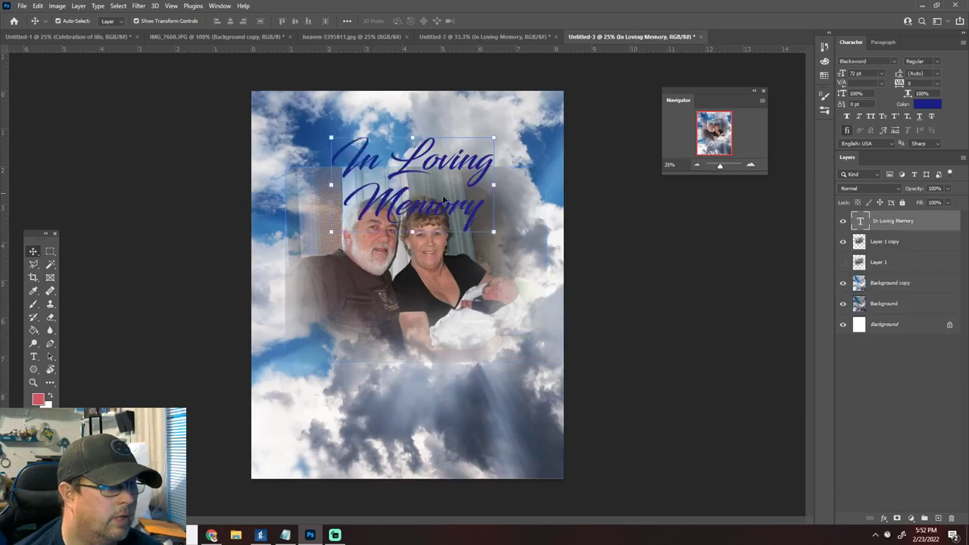
Step: Delete the word "Memory" from the copied lettering so that the text reads "In Loving"
click(34, 357)
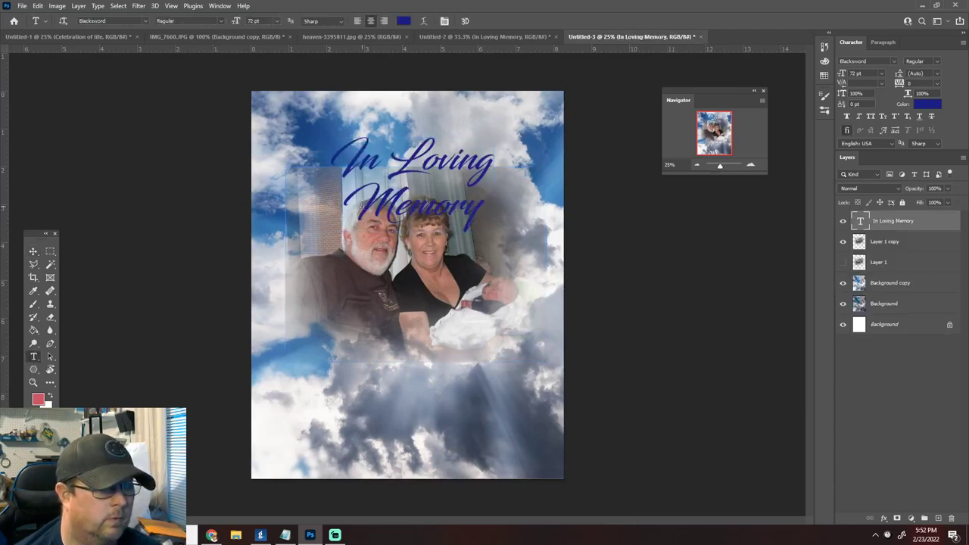
drag(362, 204, 558, 217)
key(BackSpace)
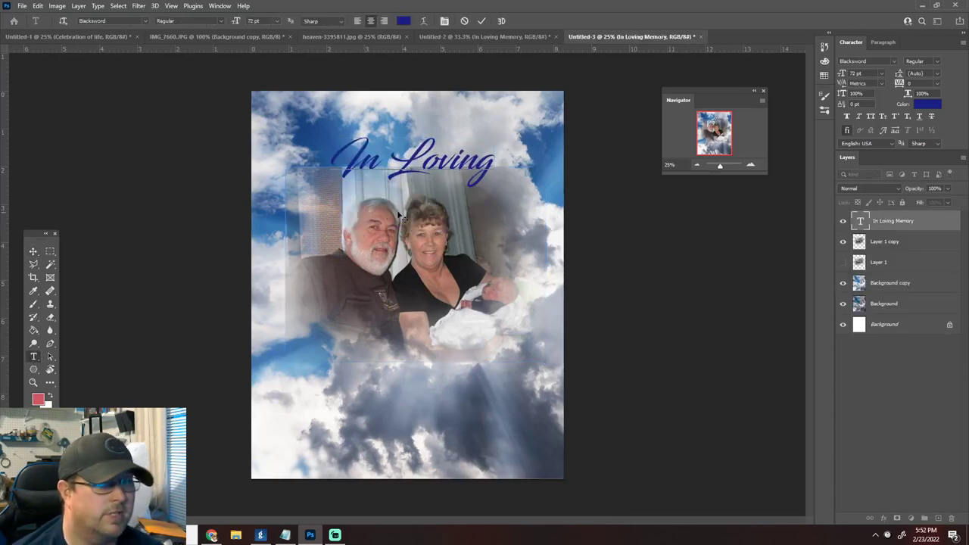
click(33, 251)
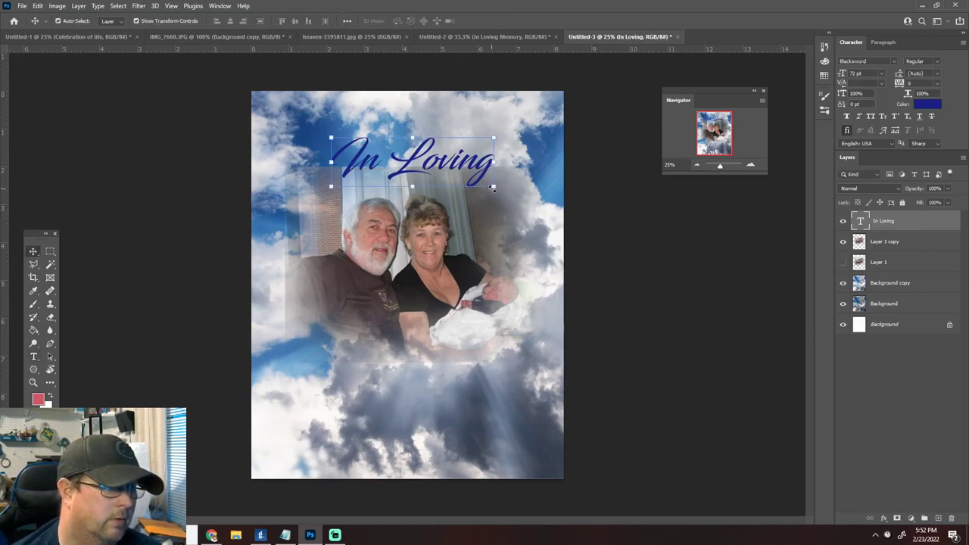
Step: Enlarge the "In Loving" text to about 104 pt and place it across the upper edge of the photo
drag(492, 187, 546, 235)
key(Return)
drag(506, 177, 458, 168)
Step: Duplicate the white Background layer as "Background copy 2" and place a vertical guide at the page's horizontal centre
click(895, 324)
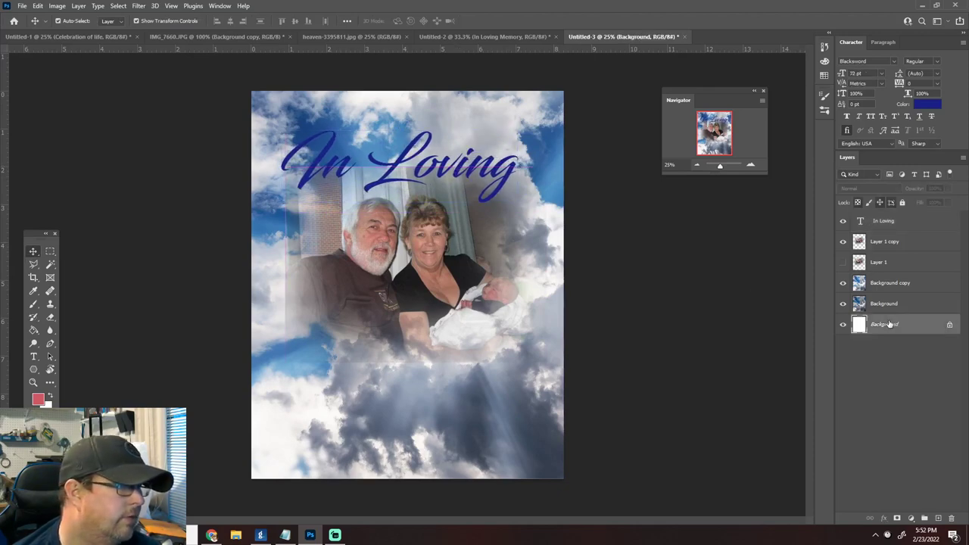
right_click(892, 325)
click(904, 342)
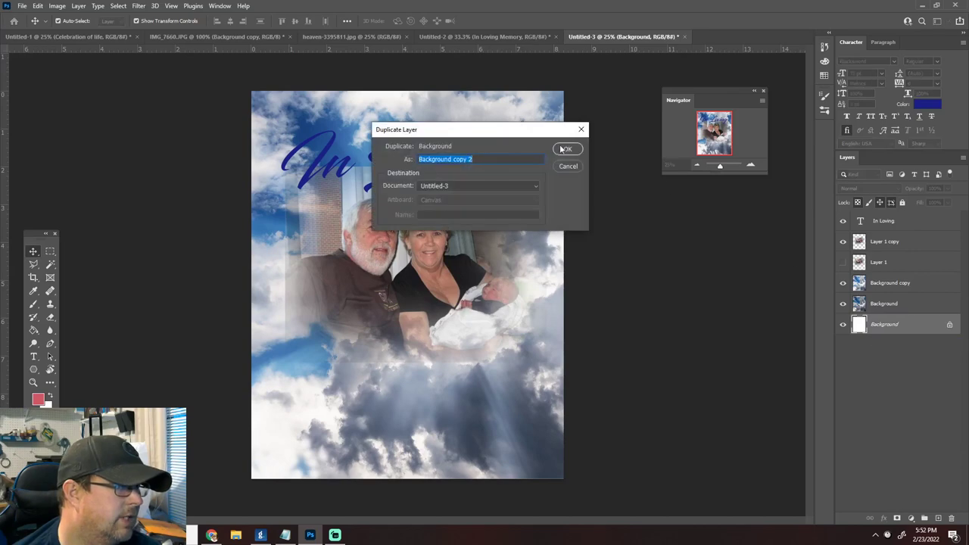
click(569, 151)
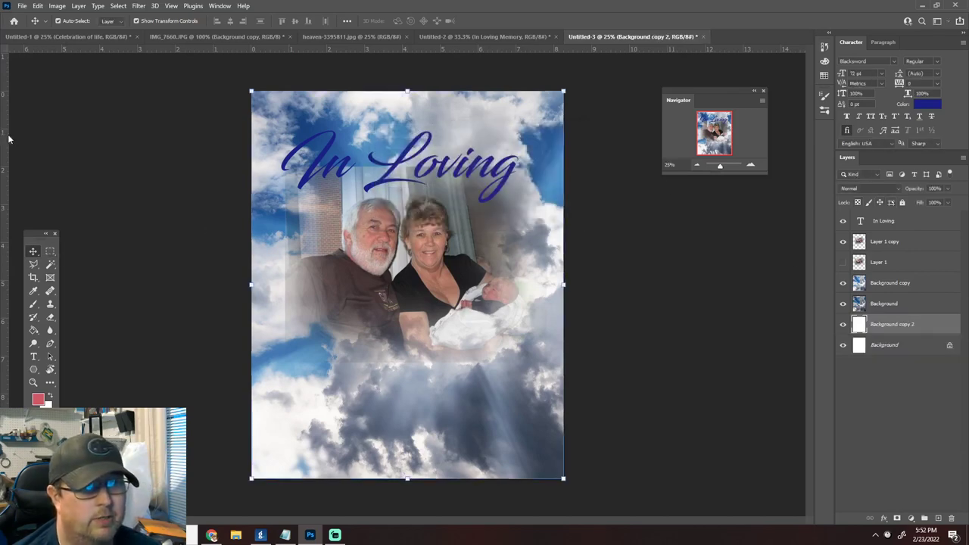
drag(4, 142, 409, 268)
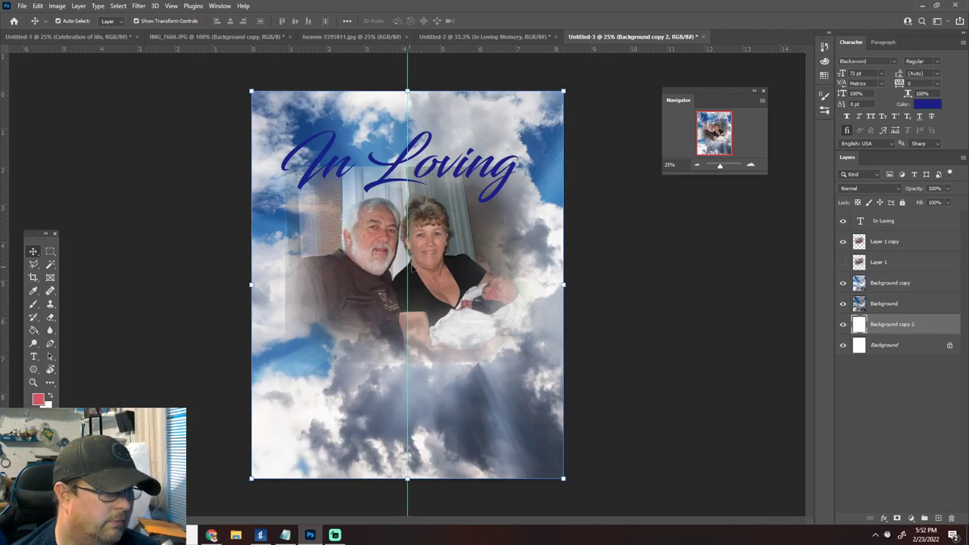
Step: Centre the "In Loving" text on the vertical guide and nudge it slightly upward
click(448, 166)
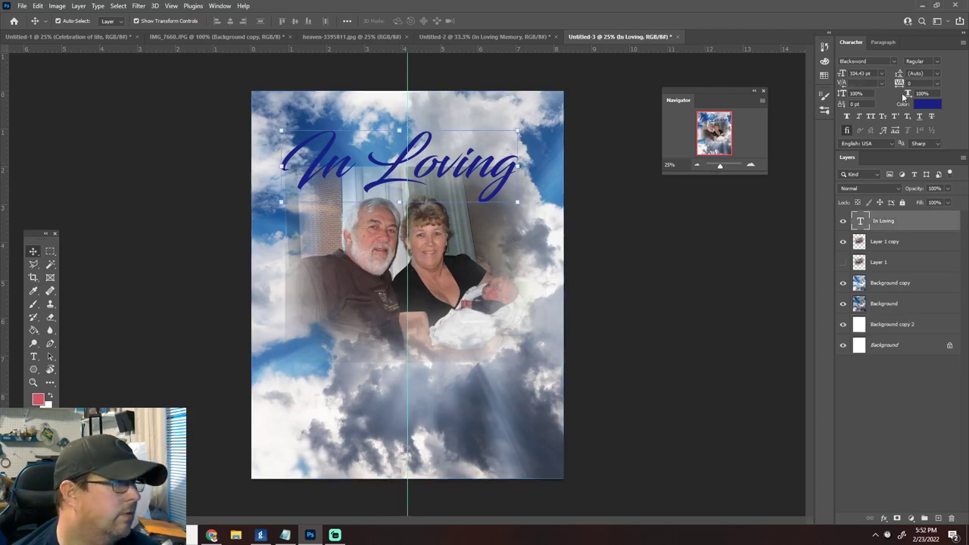
click(882, 43)
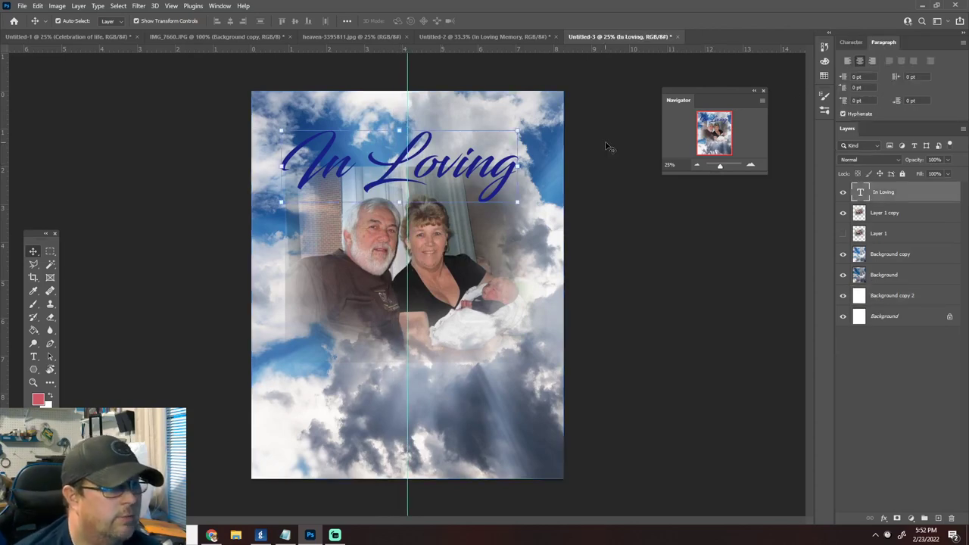
key(shift+Right)
key(shift+Right)
key(shift+Right)
key(shift+Right)
key(shift+Right)
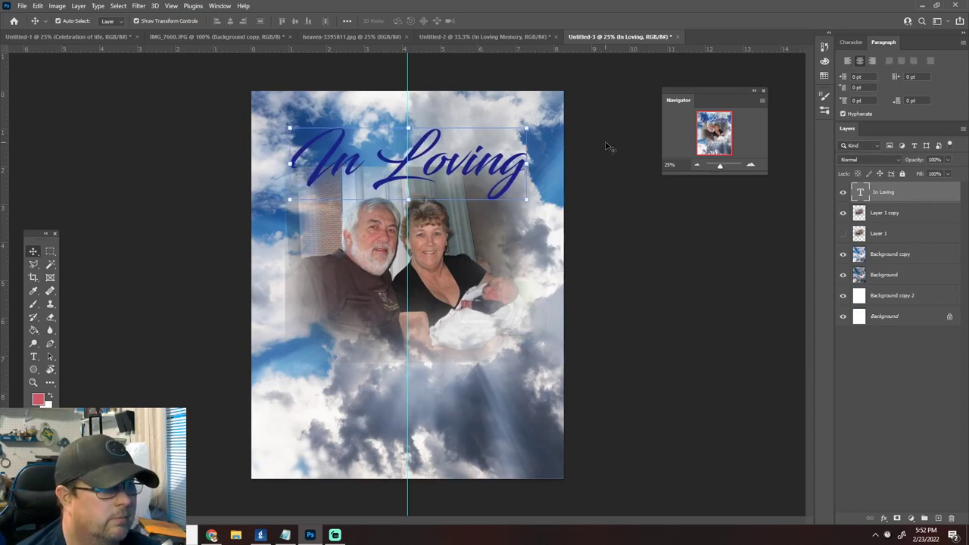
key(shift+Up)
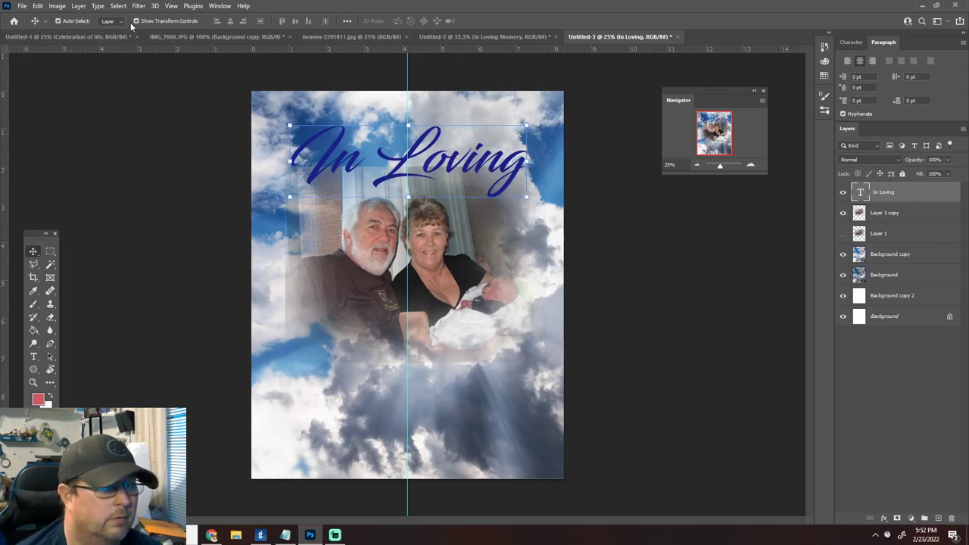
Step: Recolour the "In Loving" text to the bright sky blue 3195dc, starting from a colour sampled in the background
click(851, 42)
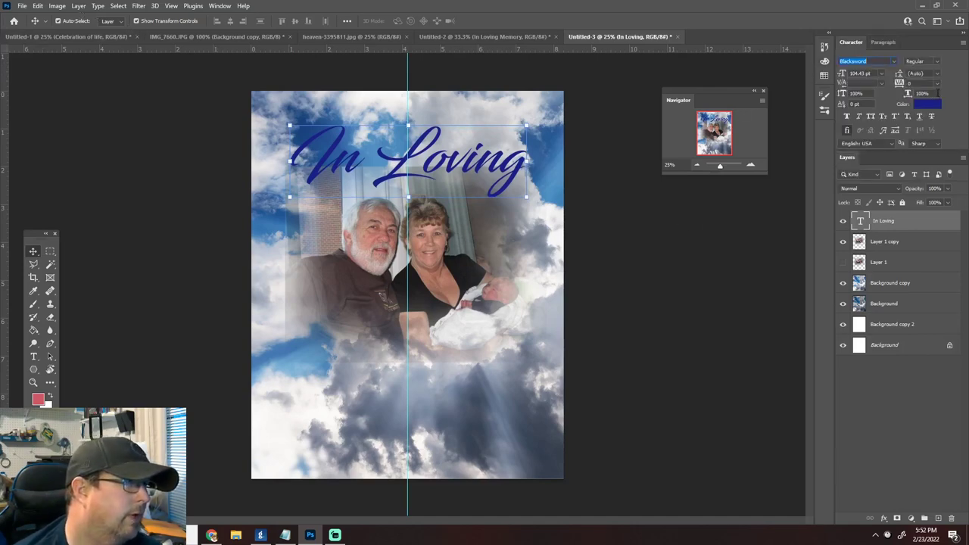
click(931, 107)
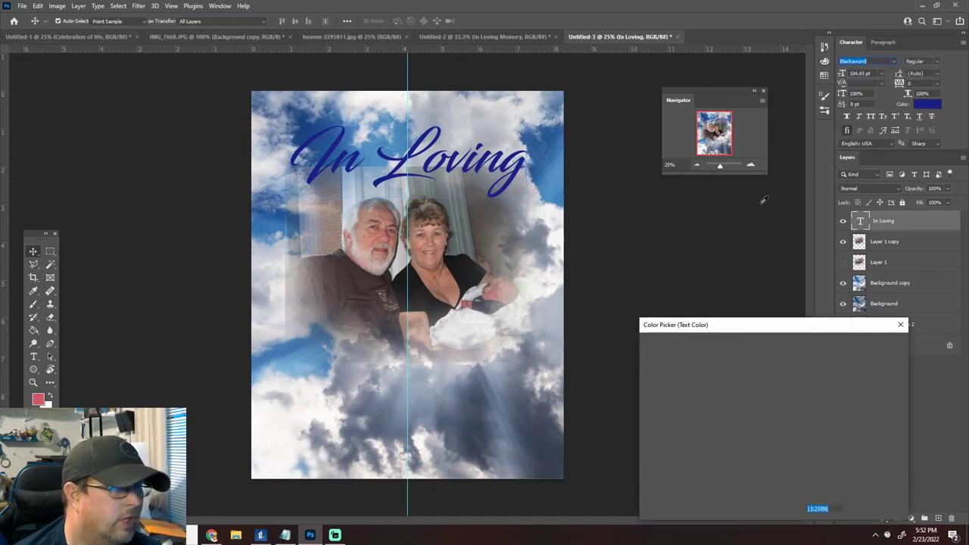
click(295, 364)
click(744, 366)
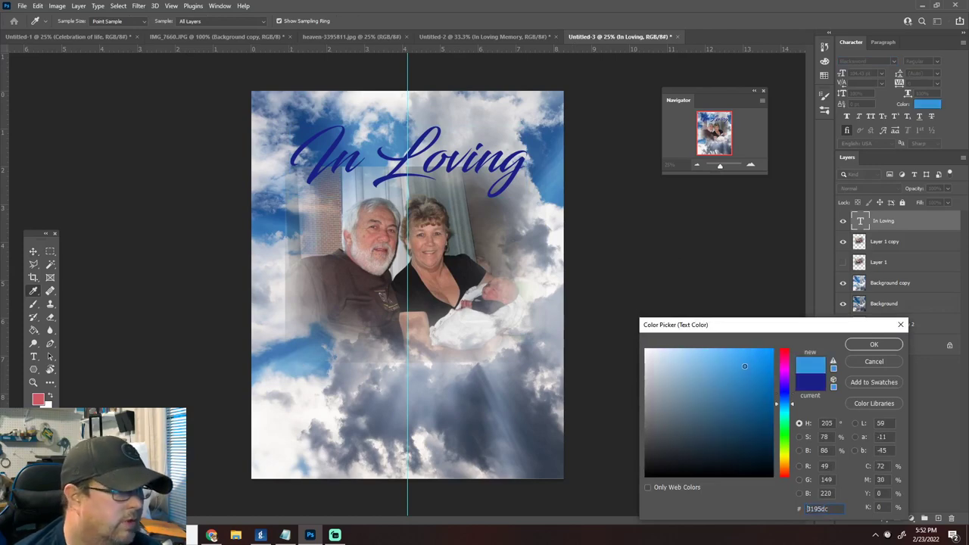
click(873, 345)
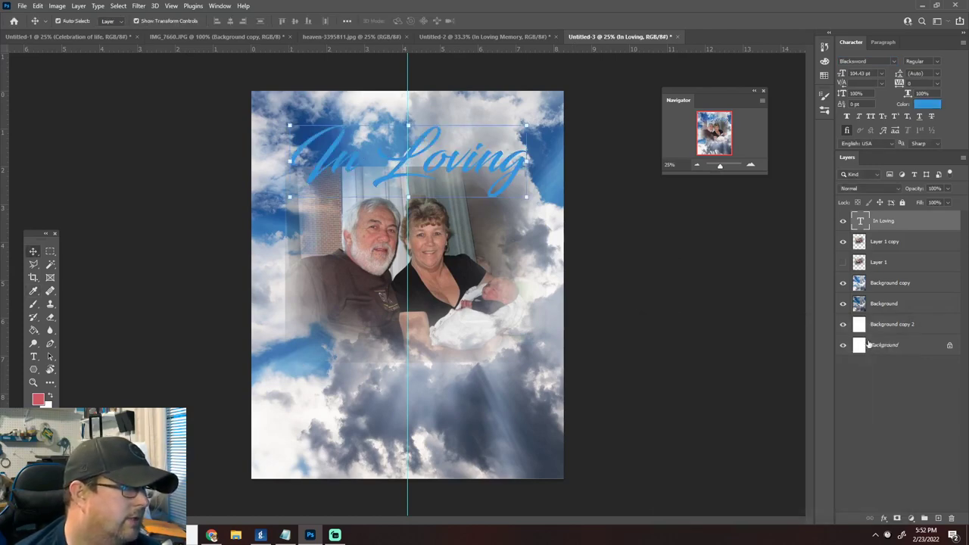
Step: Add an Outer Glow layer style to the "In Loving" text
click(79, 6)
mouse_move(114, 109)
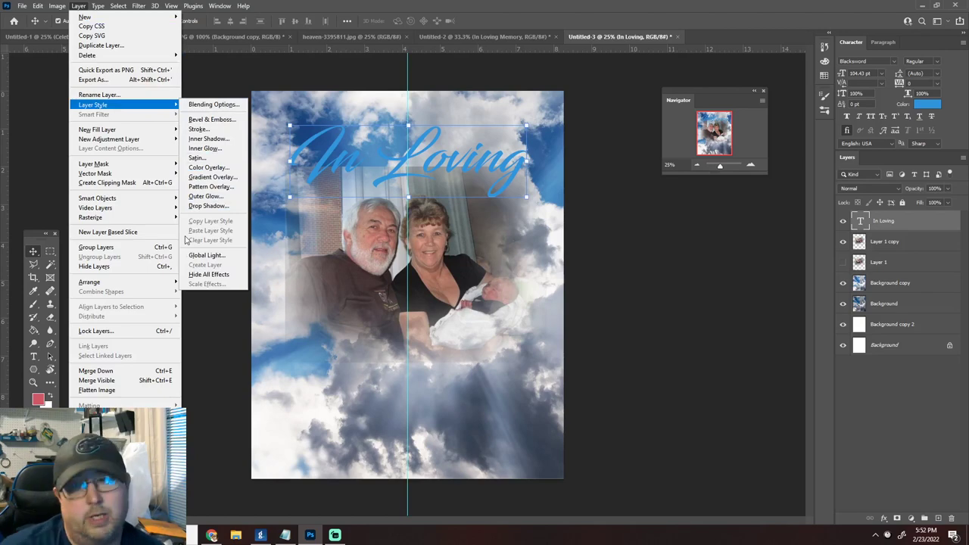
click(209, 196)
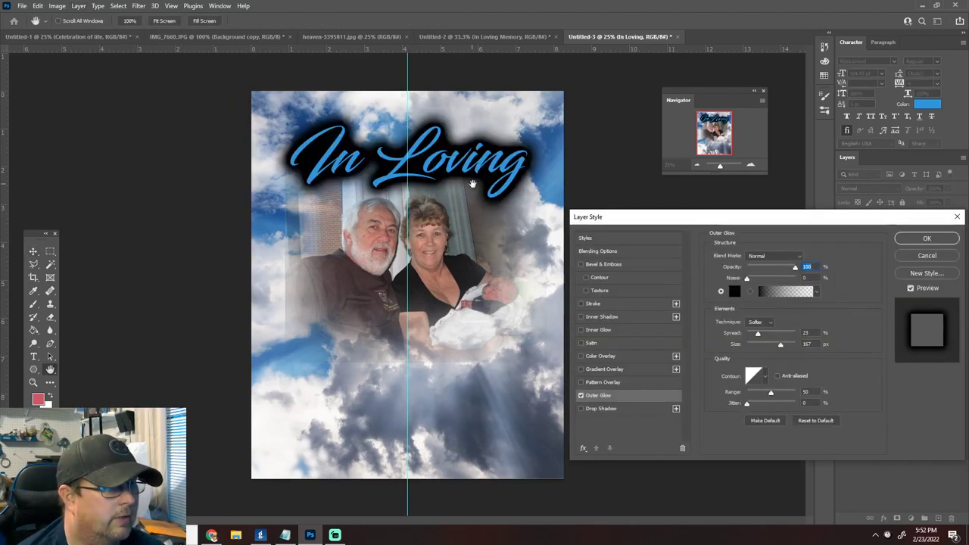
Step: Try a Drop Shadow instead of the glow, with 17 px distance, 30% spread and 9 px size
click(579, 395)
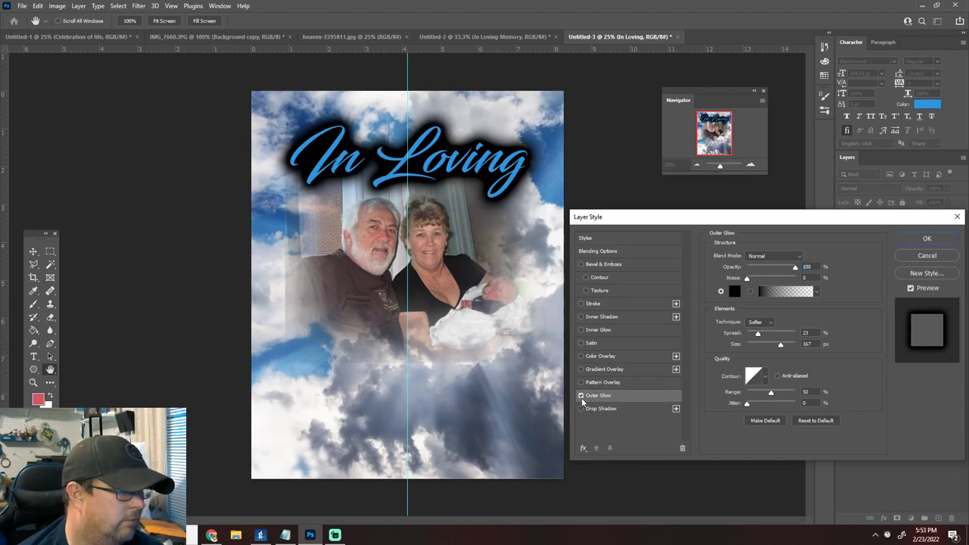
click(582, 408)
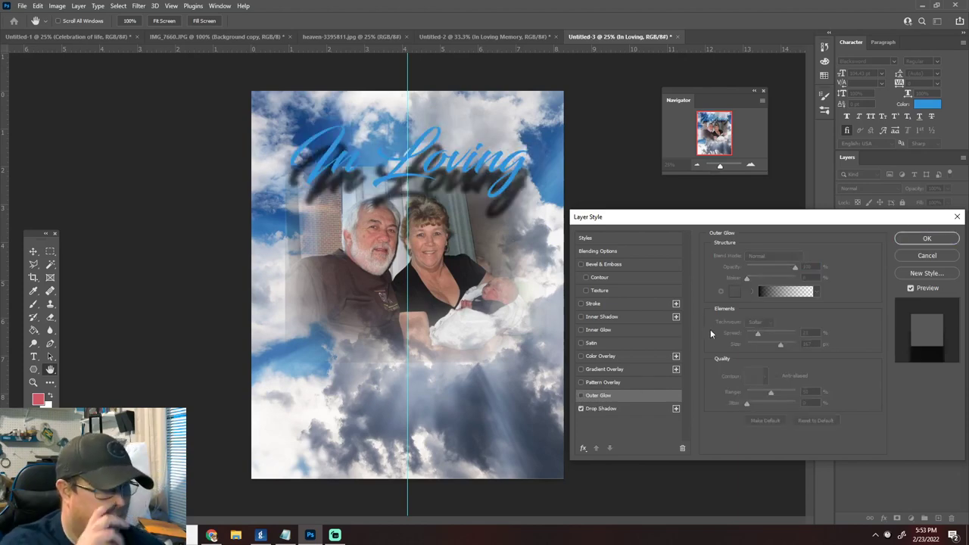
click(609, 408)
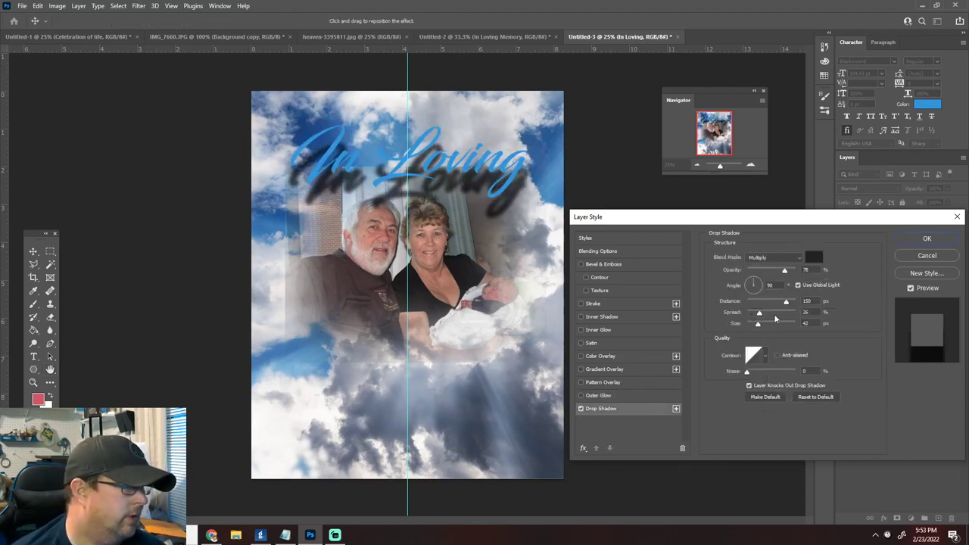
drag(785, 303, 759, 307)
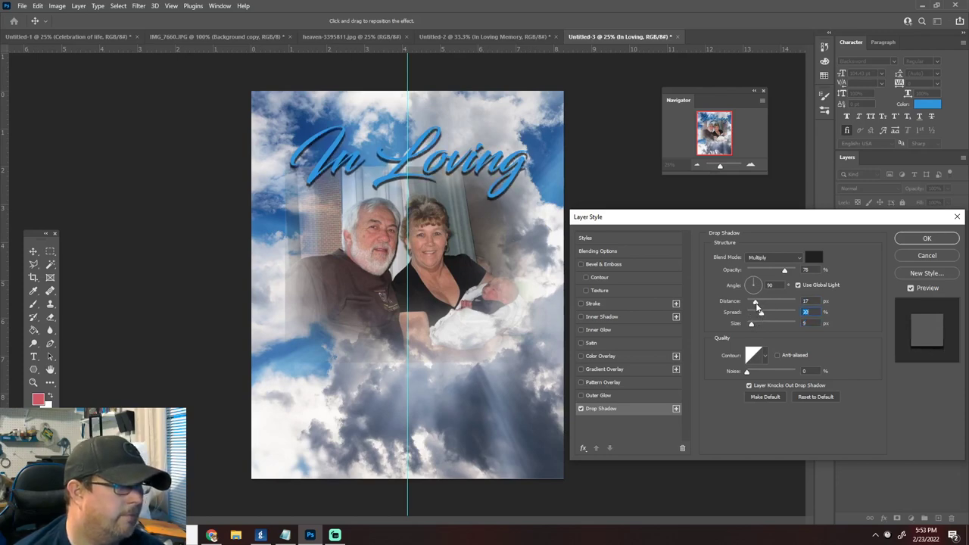
click(581, 409)
Step: Enable the Outer Glow on "In Loving" with its colour set to white (ffffff) and apply the layer style
click(581, 396)
click(595, 396)
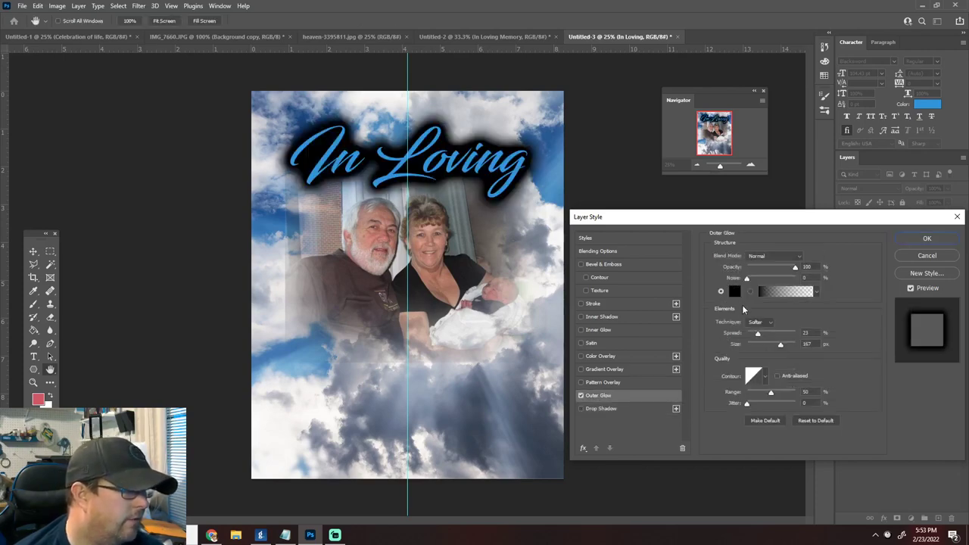
click(739, 289)
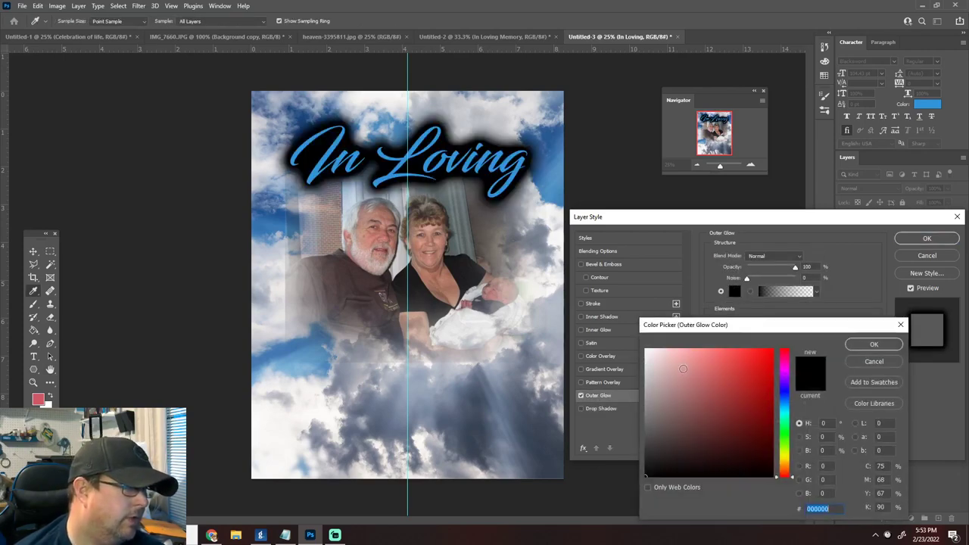
text(ffffff)
click(873, 345)
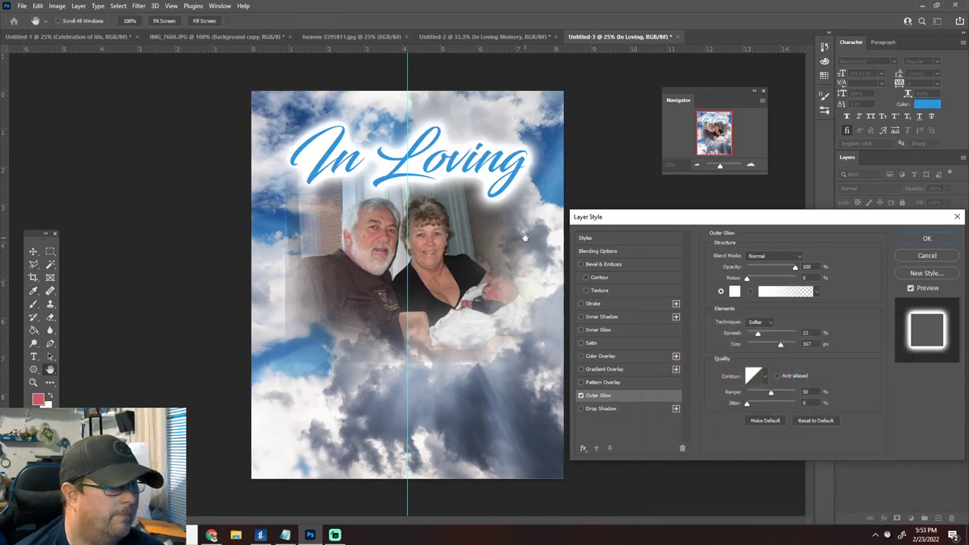
click(927, 237)
Step: Duplicate the "In Loving" text layer as "In Loving copy" and move the copy to the lower edge of the photo
right_click(896, 224)
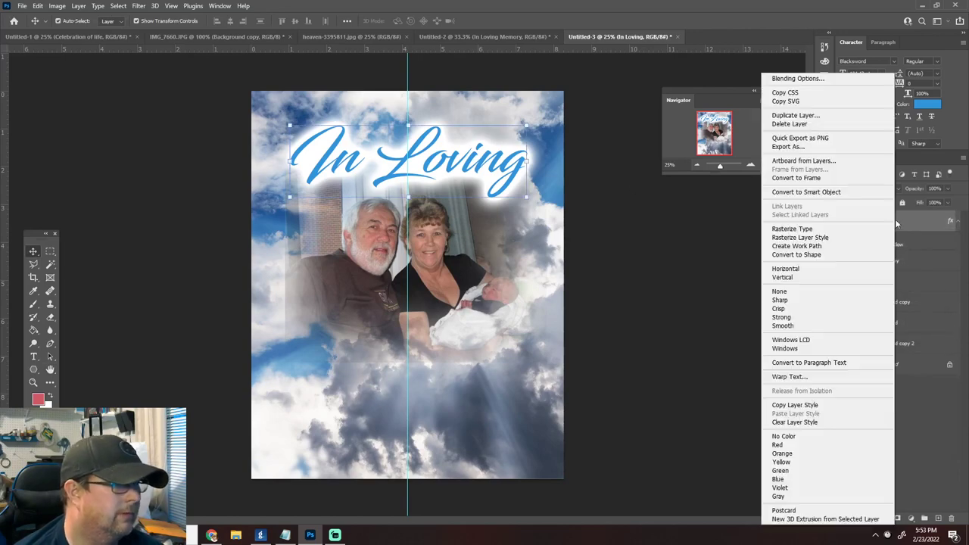
click(781, 117)
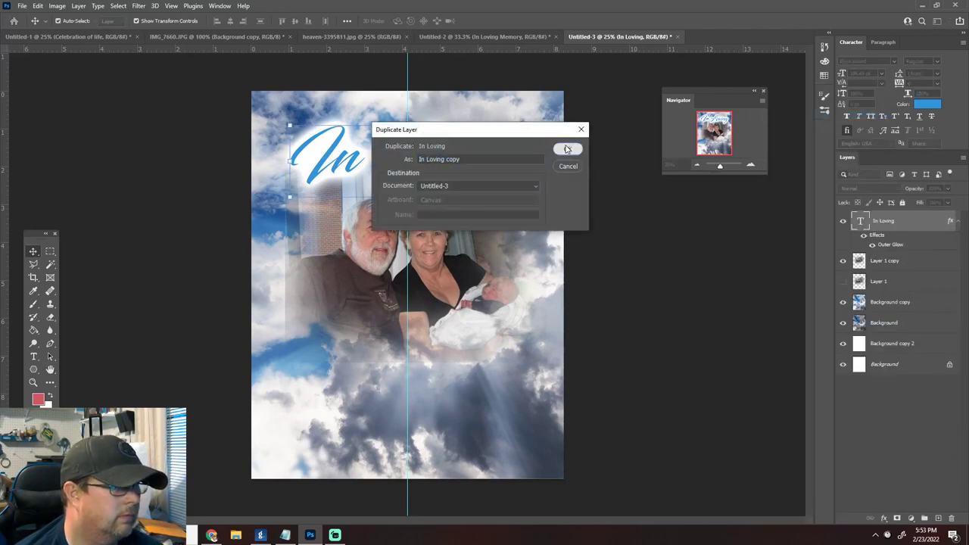
click(566, 149)
drag(465, 157, 461, 369)
Step: Replace the wording of the duplicated lower text with "Memory"
key(t)
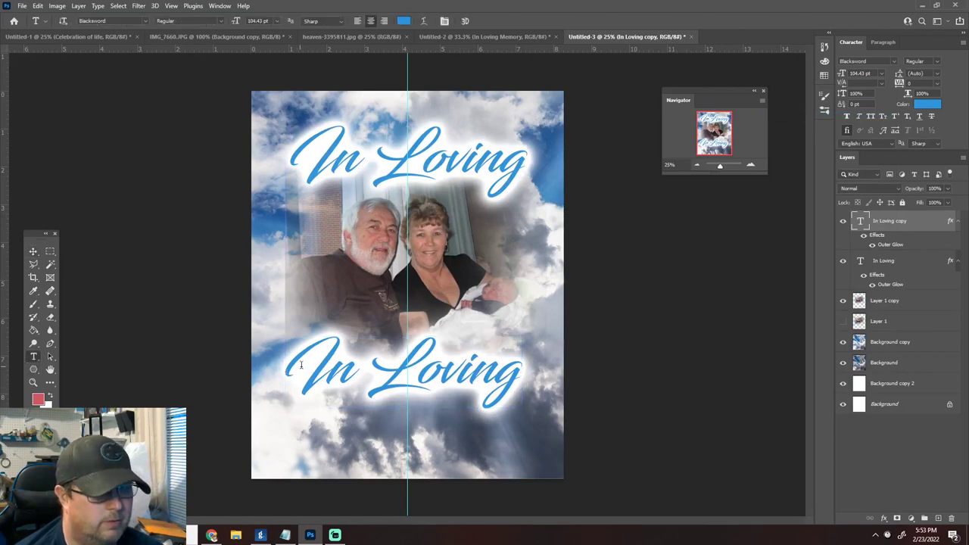
drag(300, 366, 601, 371)
text(I)
key(BackSpace)
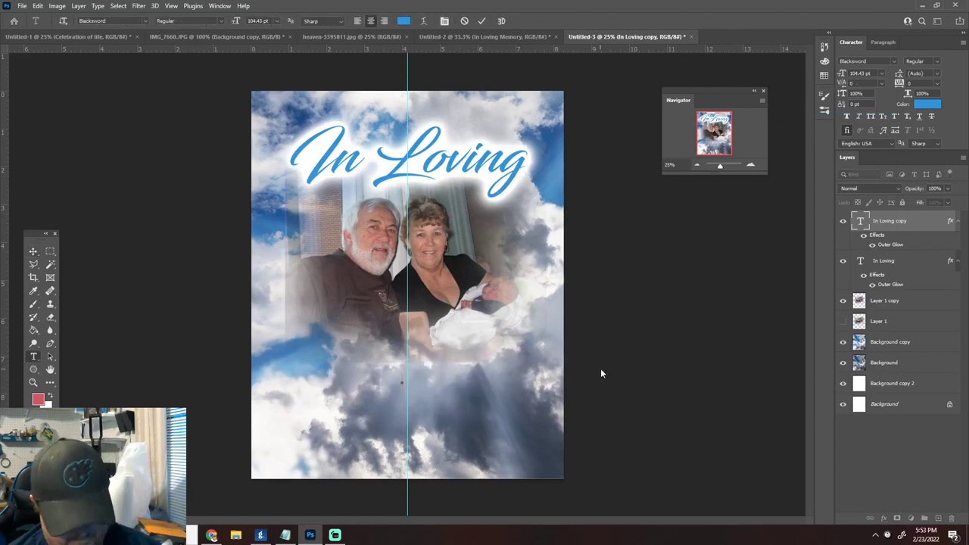
text(Memory)
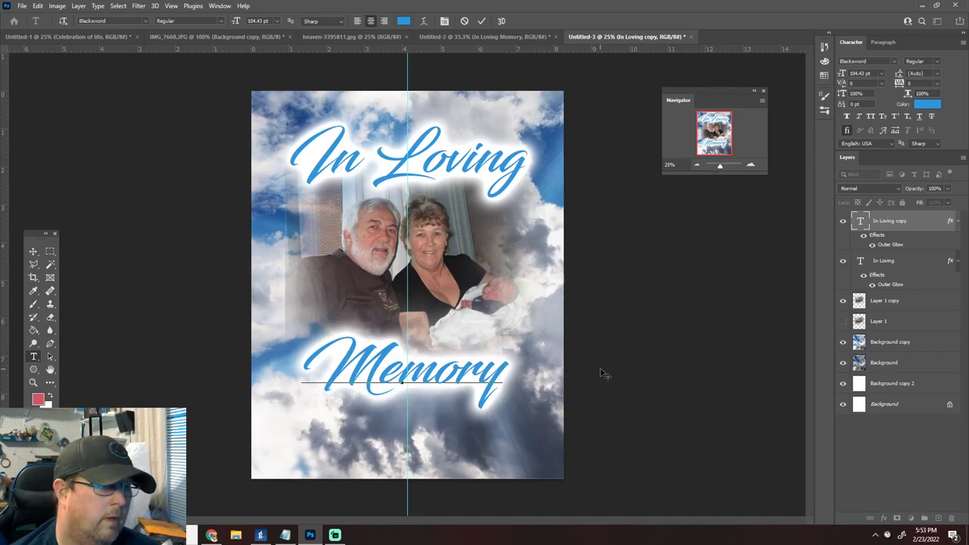
click(33, 250)
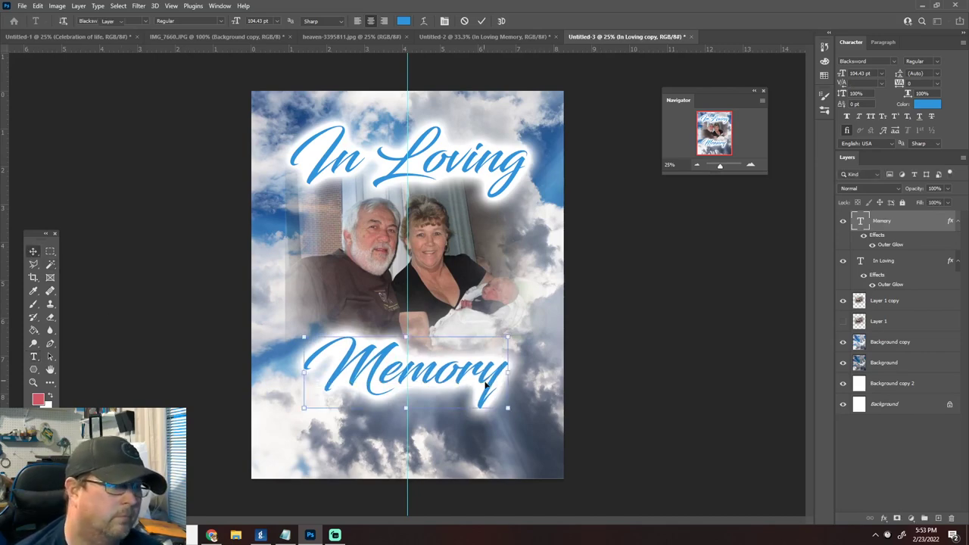
Step: Enlarge the photo on Layer 1 copy to span the full page width, and select the "Memory" text
click(468, 309)
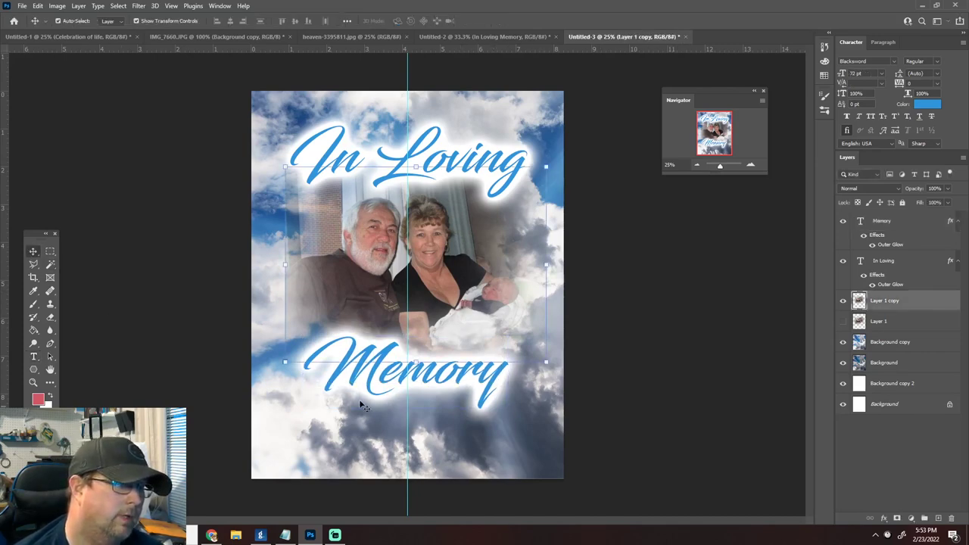
drag(548, 360, 562, 373)
drag(287, 372, 250, 399)
key(Return)
click(374, 371)
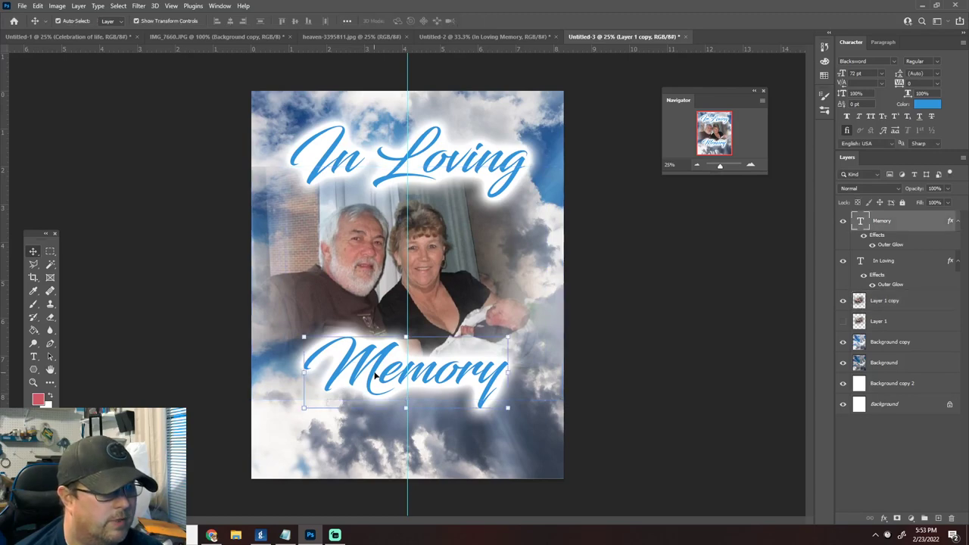
Step: Nudge the "Memory" text slightly lower on the page and set its font size to 125 pt
key(shift+Down)
key(shift+Down)
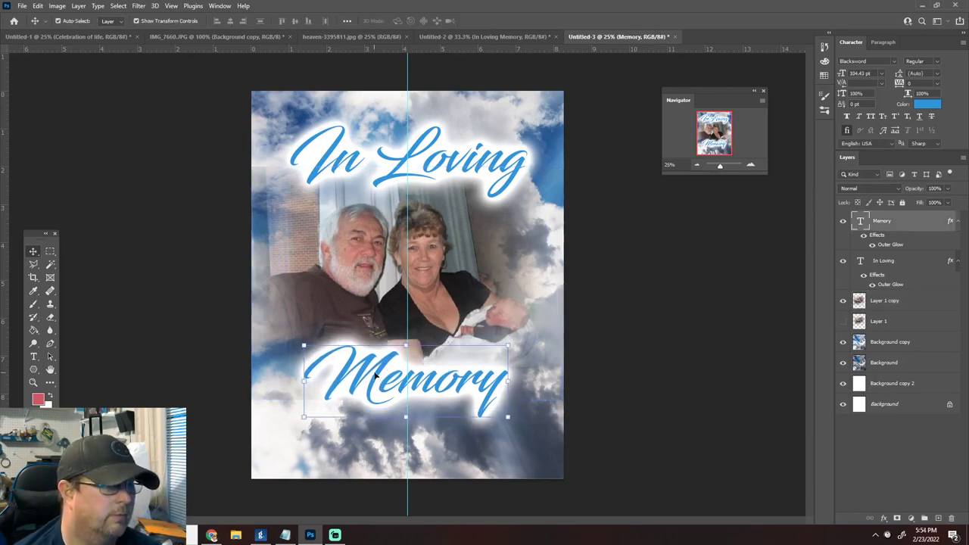
click(859, 72)
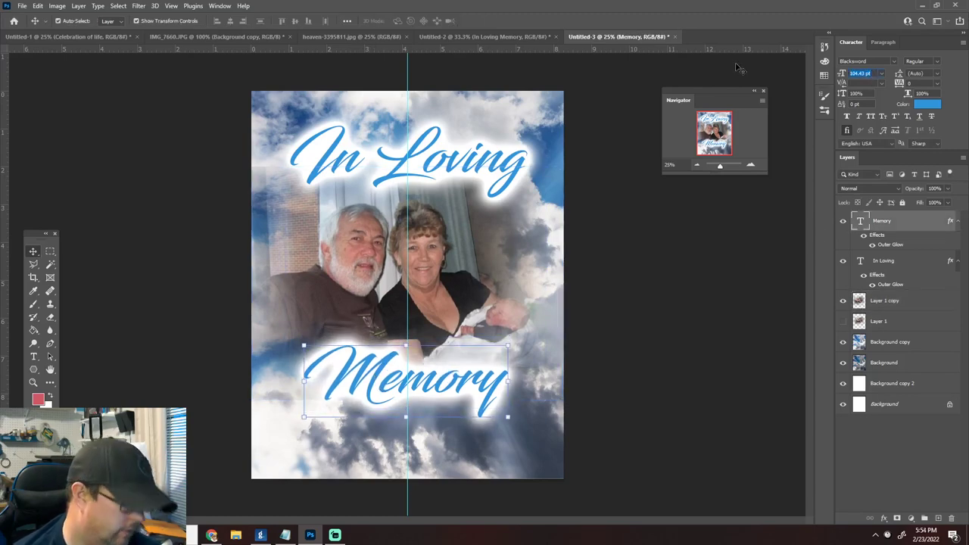
text(125)
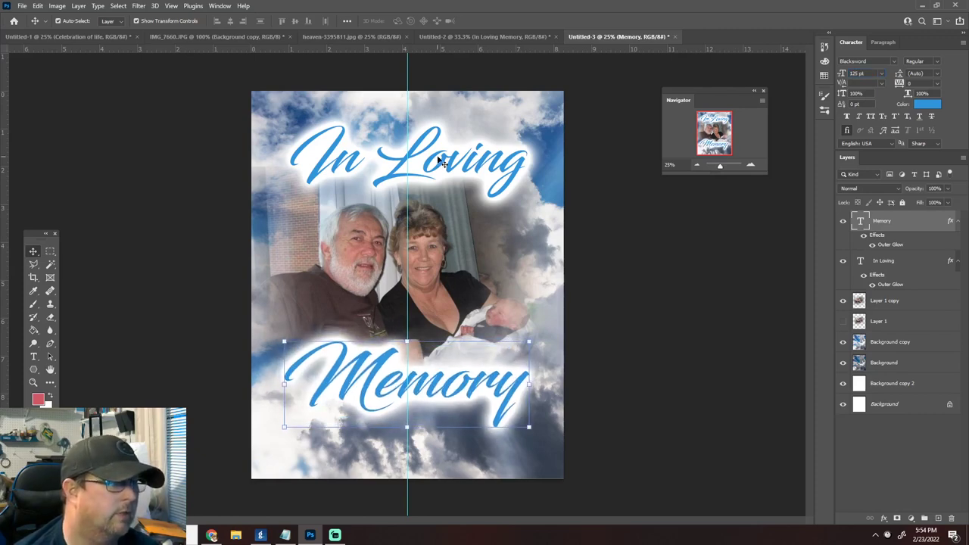
Step: Try the "In Loving" text at 110 pt, and set its font size to 100 pt instead
click(442, 161)
click(860, 72)
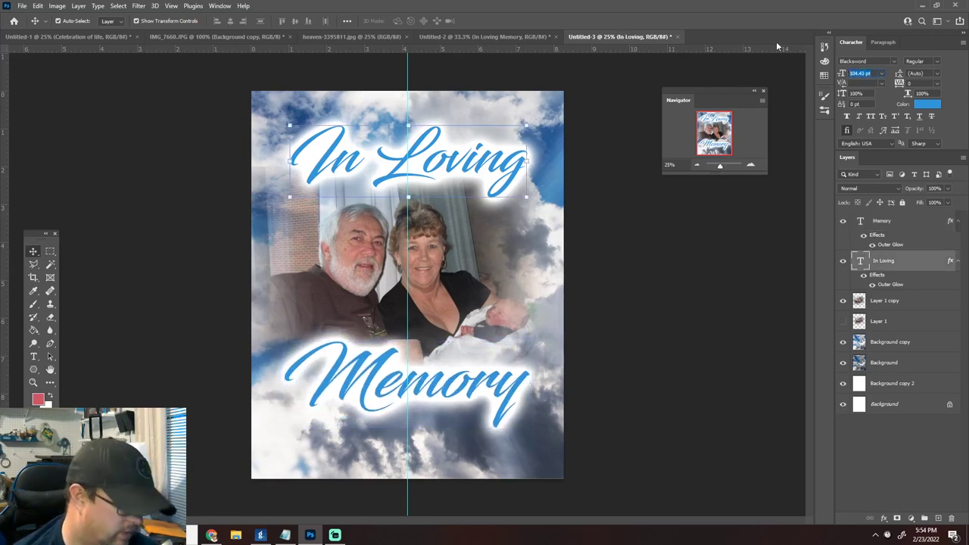
text(110)
key(Return)
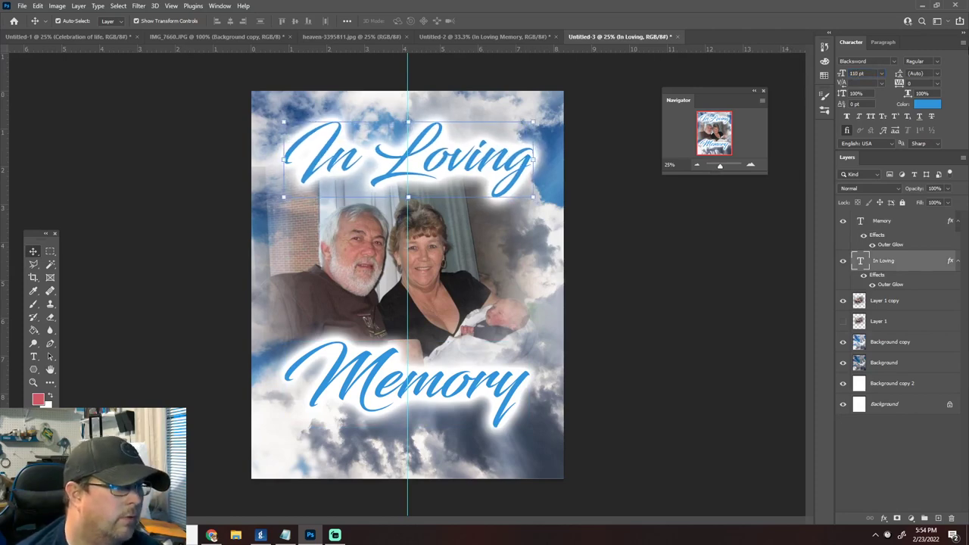
click(871, 75)
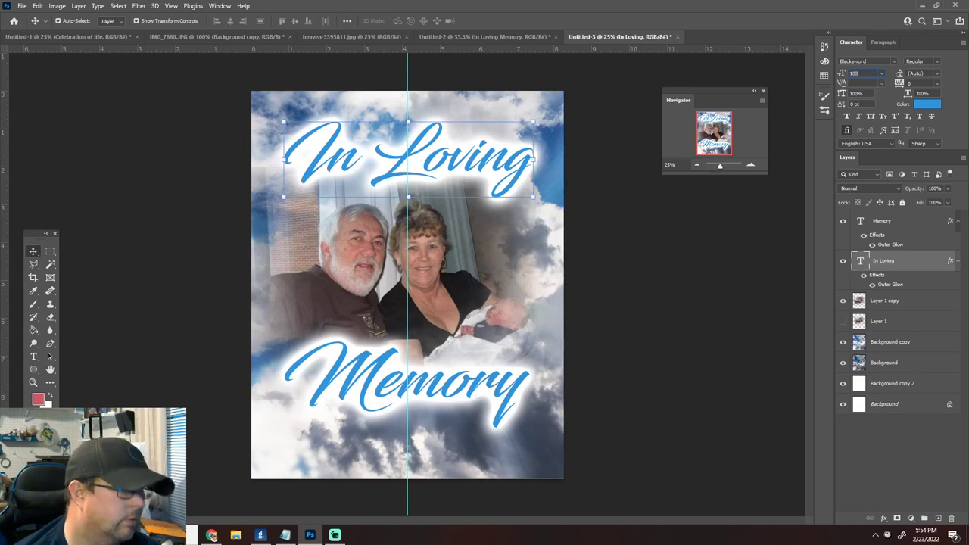
text(100)
key(Return)
Step: Set the font size of the "Memory" text to 110 pt
click(428, 386)
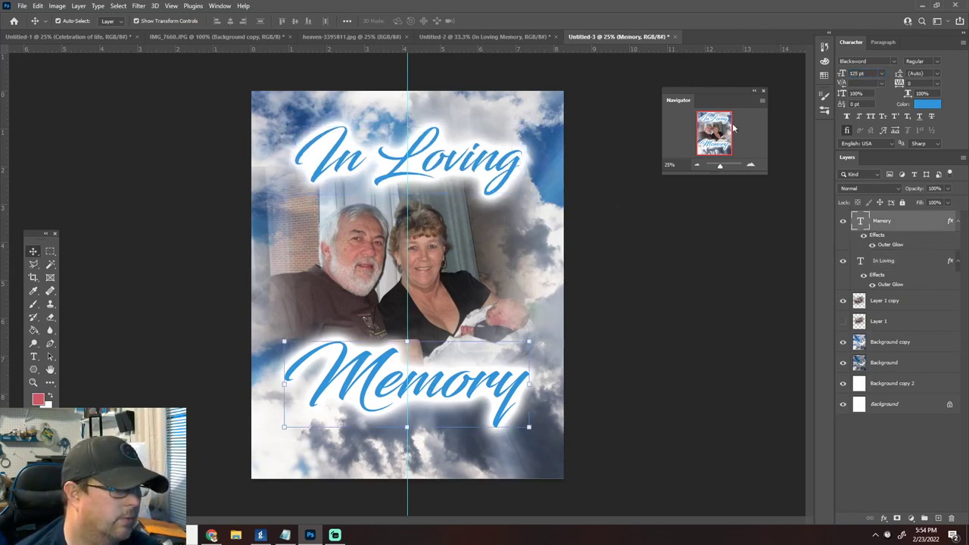
click(857, 73)
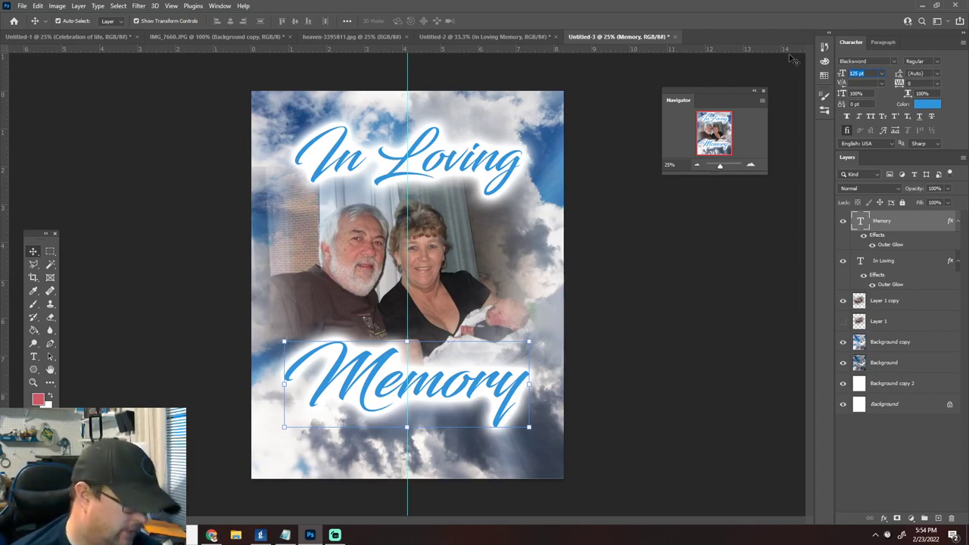
text(110)
key(Return)
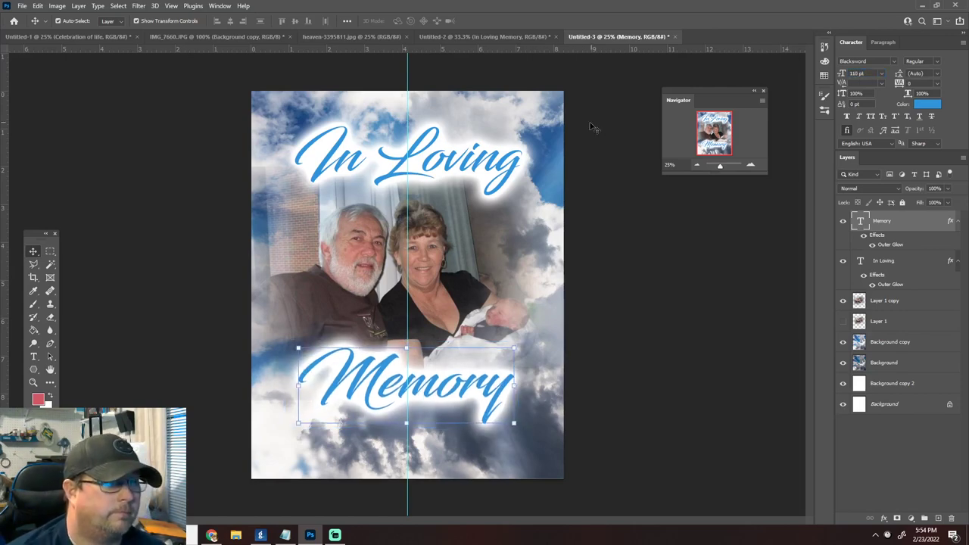
Step: Add a Drop Shadow to "In Loving" with angle 120°, distance 91 px and size about 36 px, and apply it
click(479, 162)
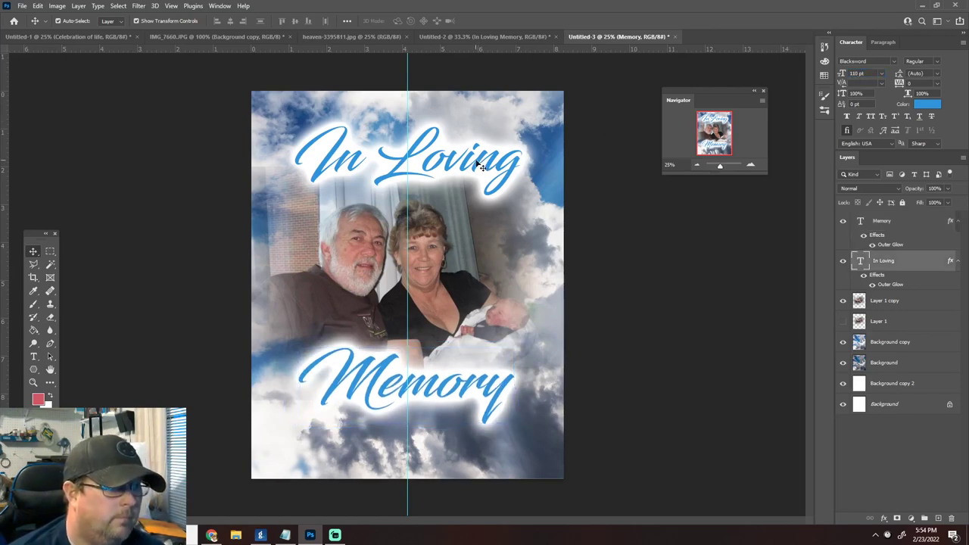
click(79, 6)
mouse_move(155, 105)
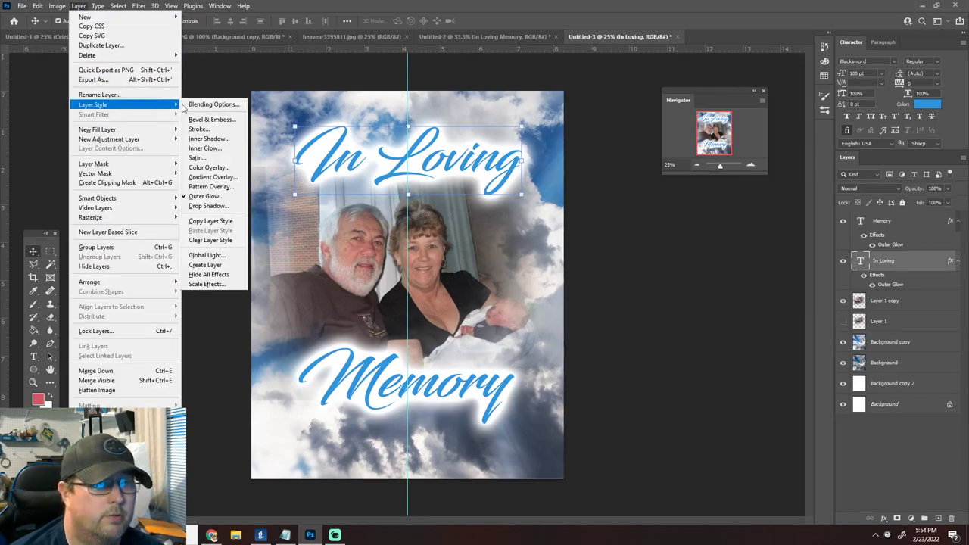
click(218, 206)
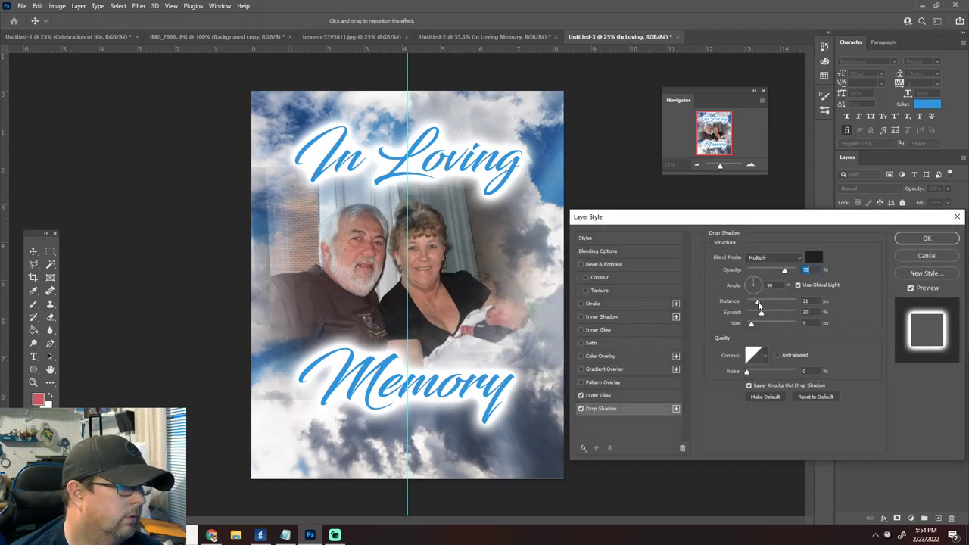
drag(757, 302, 774, 306)
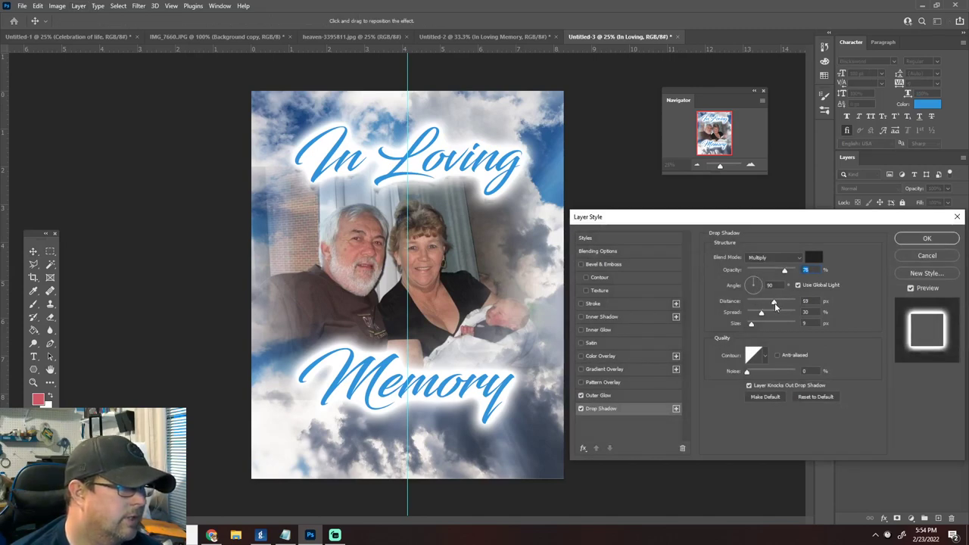
click(749, 280)
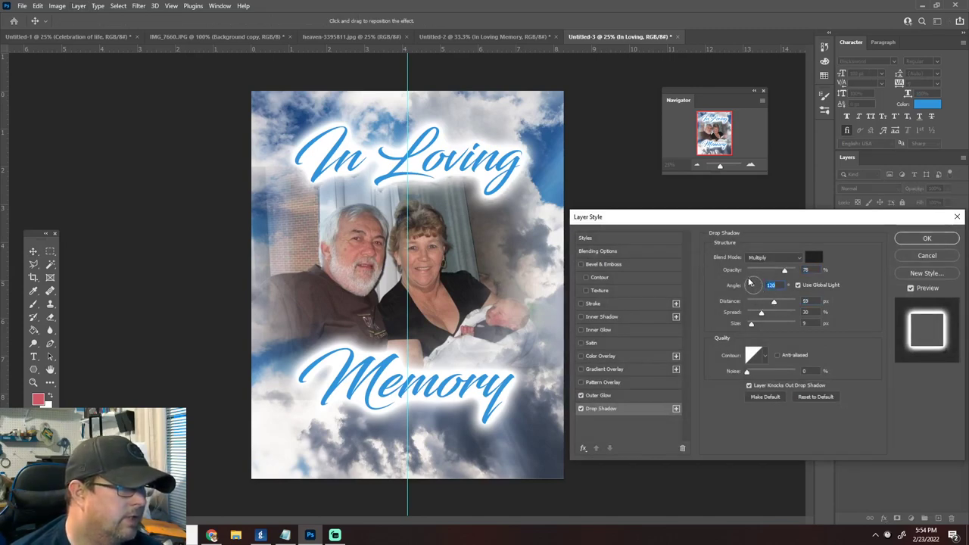
drag(774, 302, 758, 326)
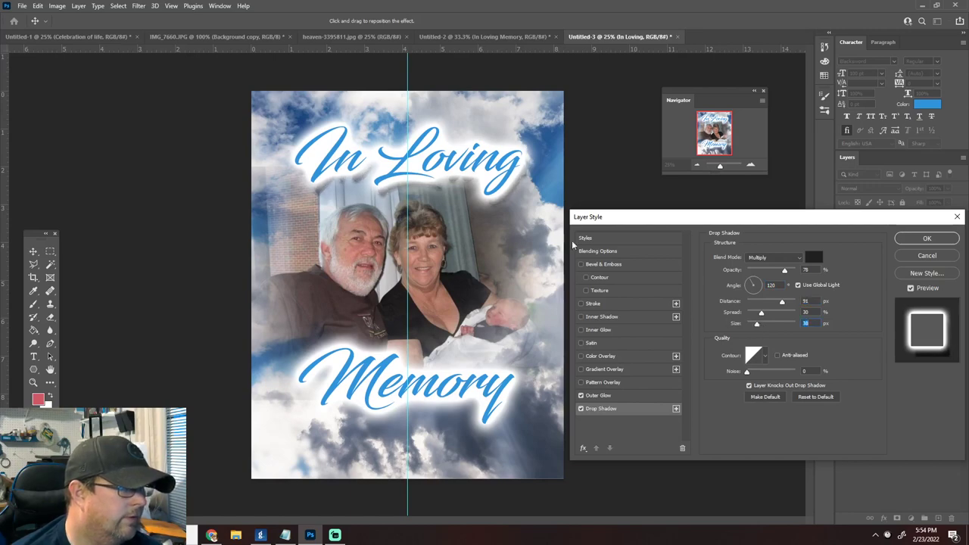
click(924, 237)
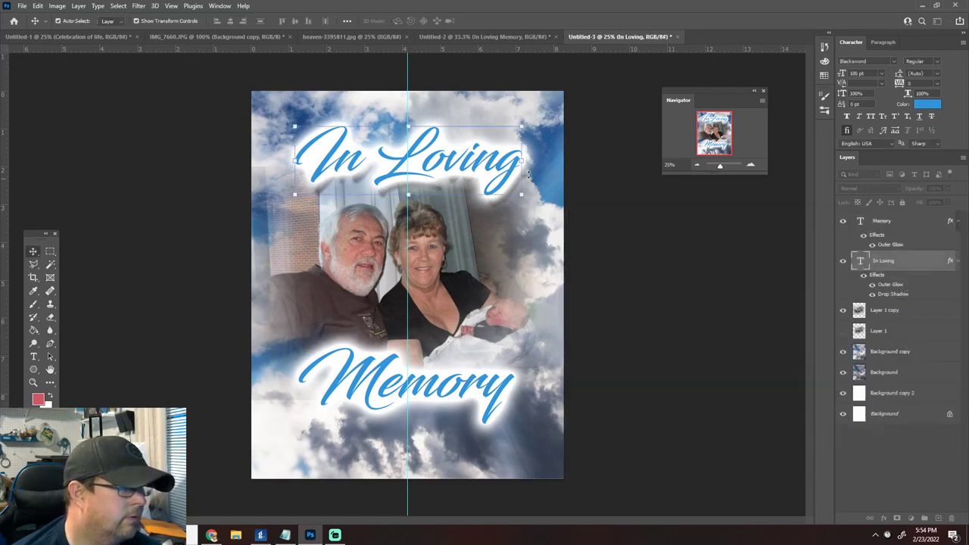
Step: Add a Gradient Overlay to "In Loving" and change the orange gradient stop at location 0 to bright blue
click(78, 6)
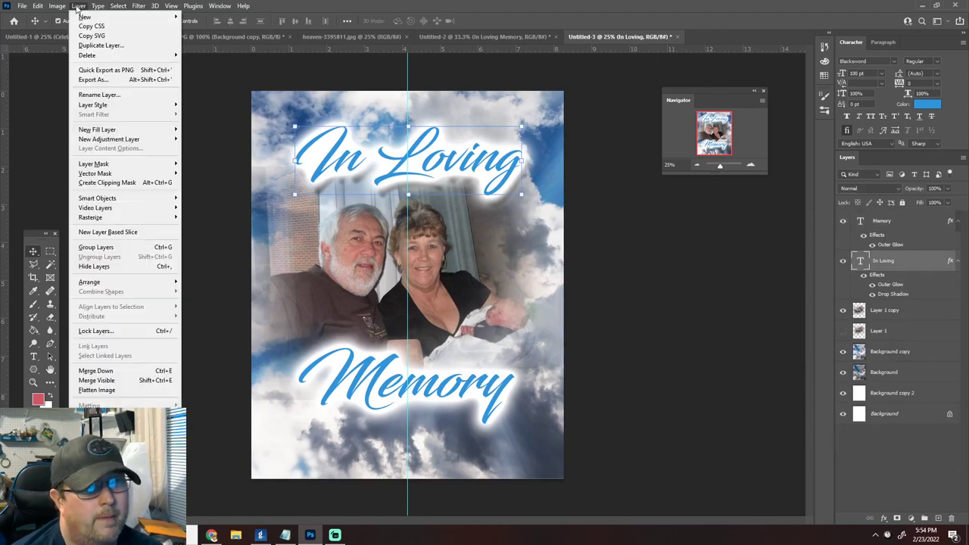
mouse_move(151, 105)
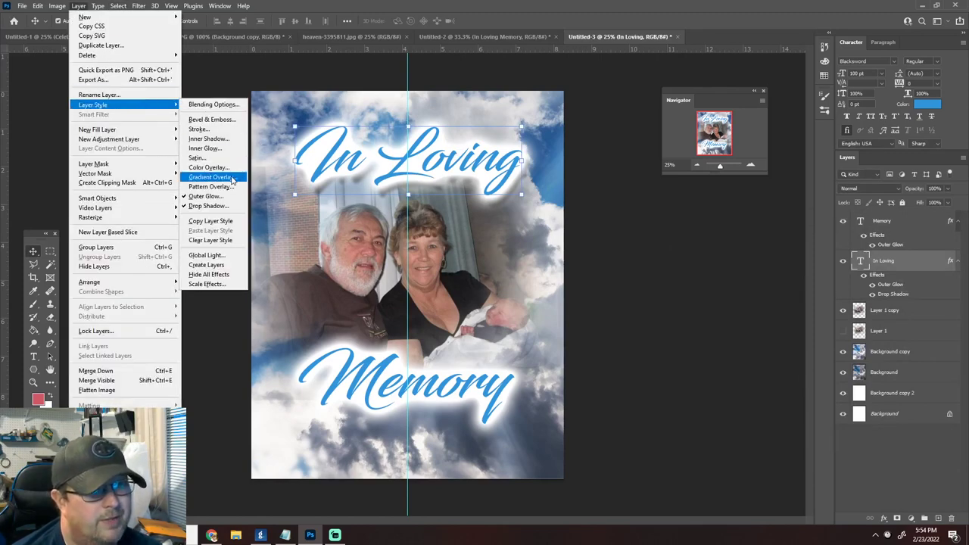
click(267, 178)
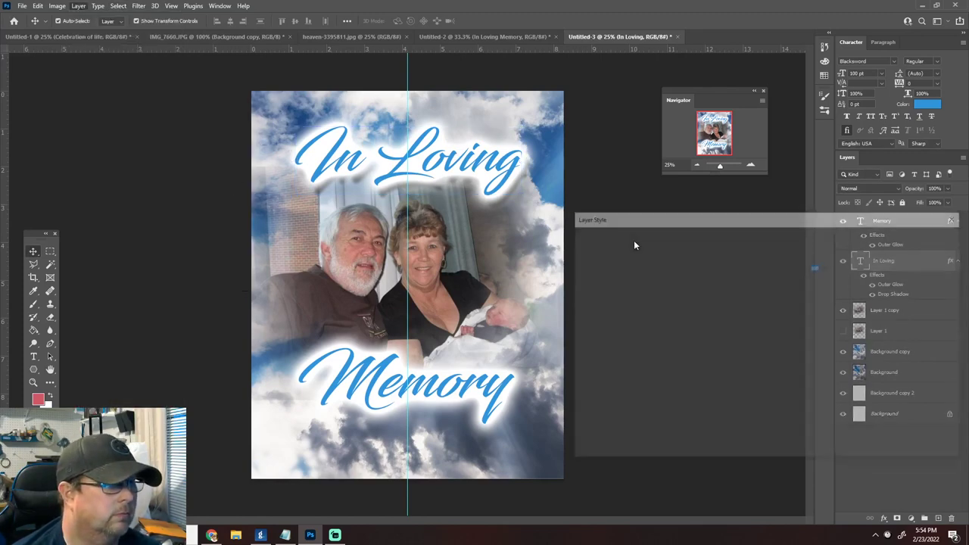
click(772, 279)
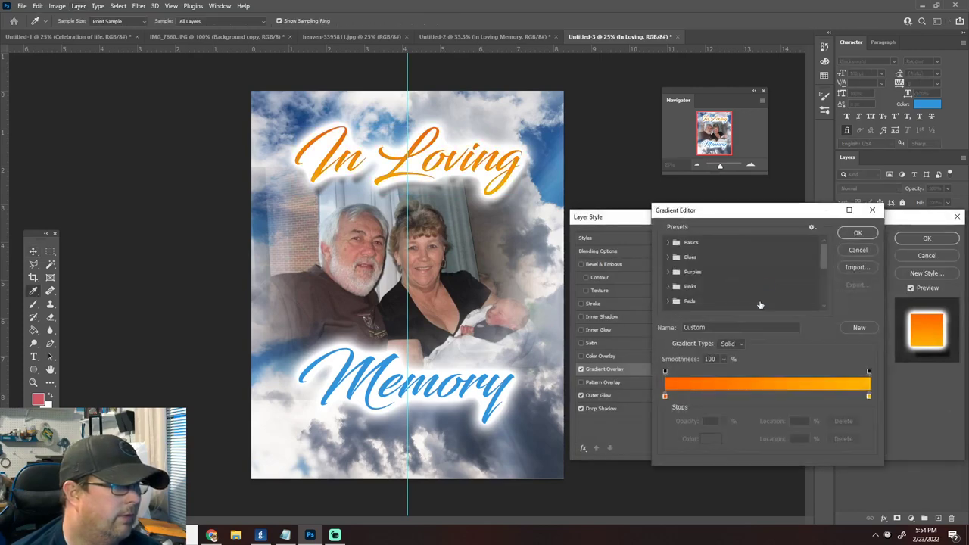
double_click(664, 397)
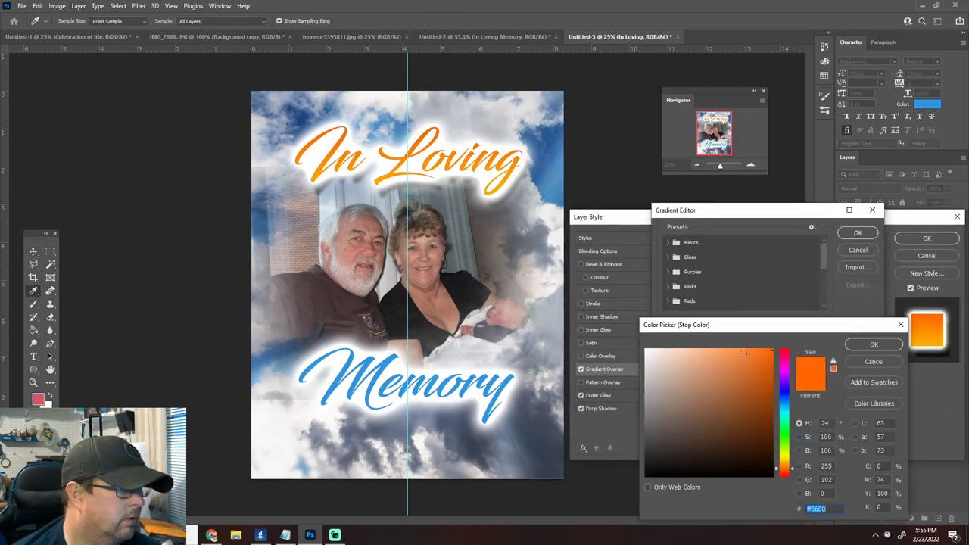
click(787, 412)
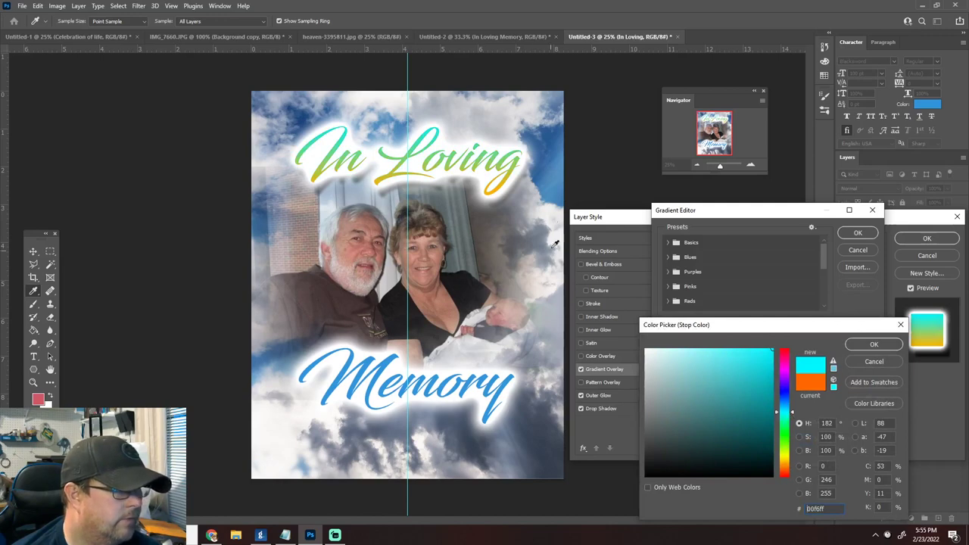
click(561, 173)
drag(750, 392, 790, 330)
click(874, 345)
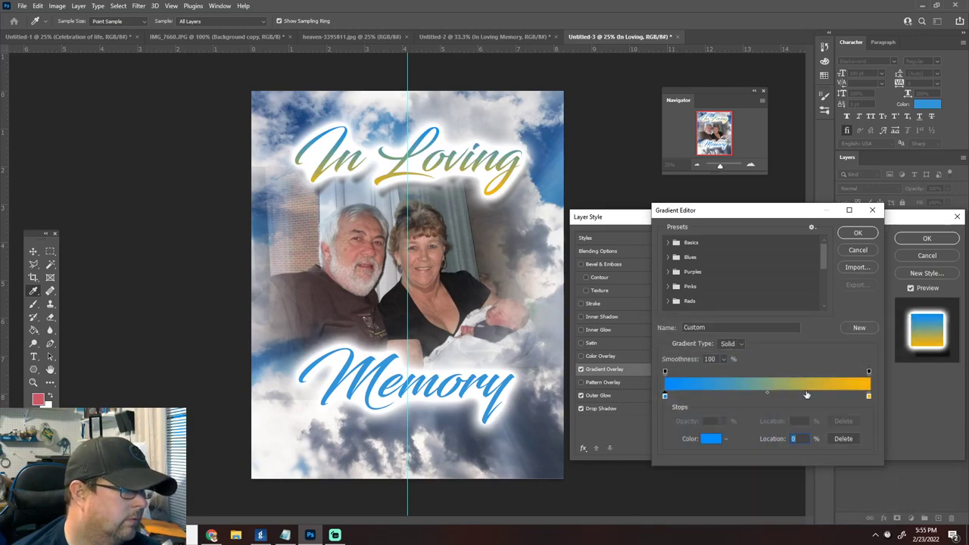
Step: Set the gradient's yellow end stop to the darker blue 2d7bad and apply the layer style
double_click(869, 396)
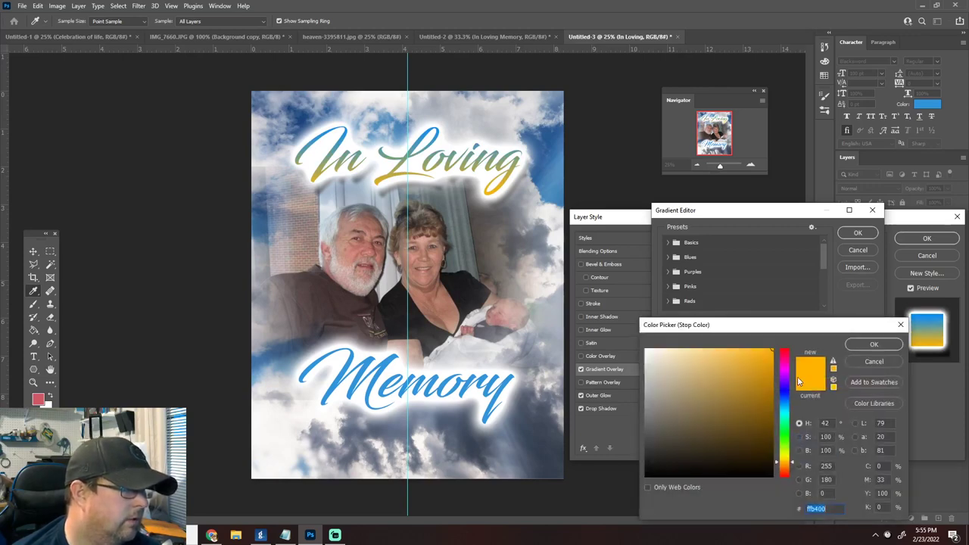
mouse_move(783, 408)
mouse_down()
mouse_move(787, 392)
mouse_move(789, 408)
mouse_up()
click(712, 403)
mouse_move(712, 404)
mouse_down()
mouse_move(739, 397)
mouse_move(735, 385)
mouse_up()
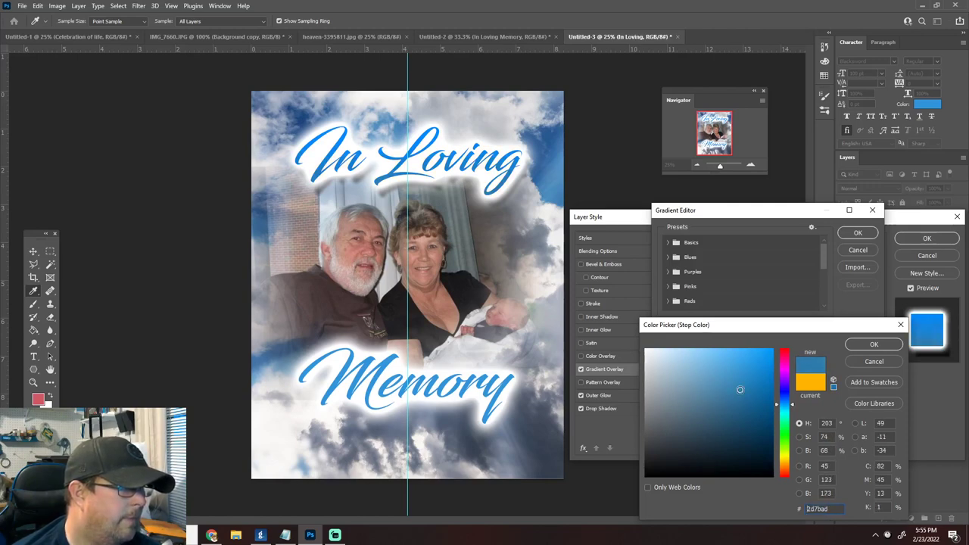
click(871, 346)
click(857, 233)
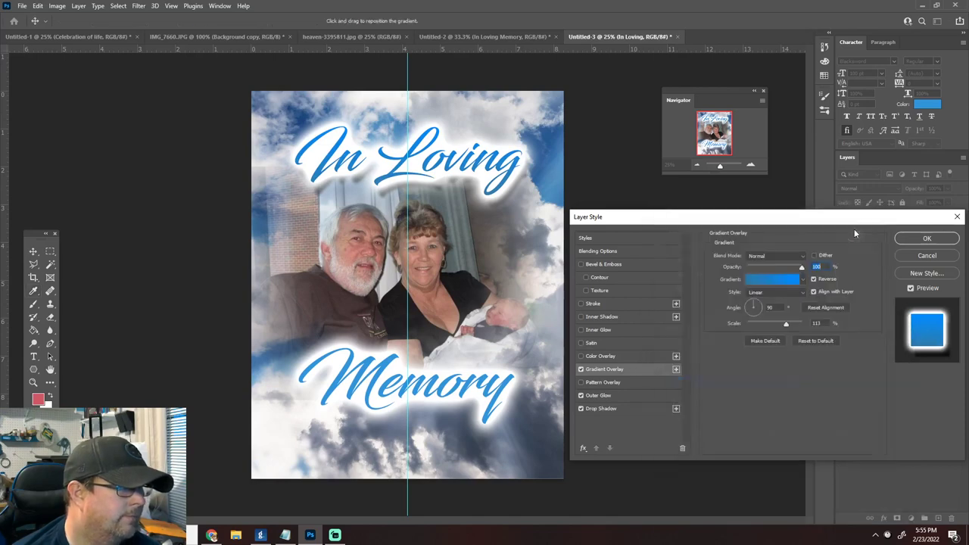
click(927, 238)
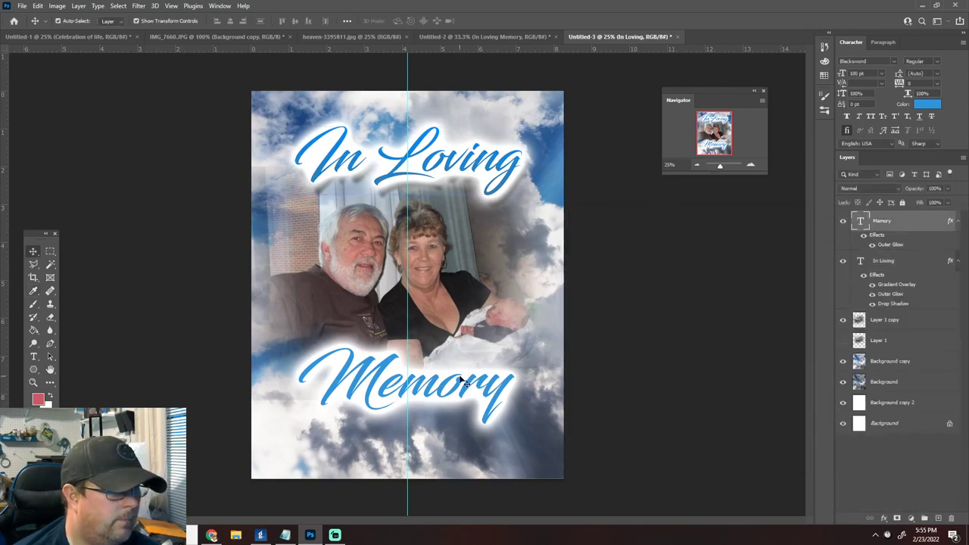
Step: Delete the "Memory" text layer from the memorial design
click(462, 382)
key(Delete)
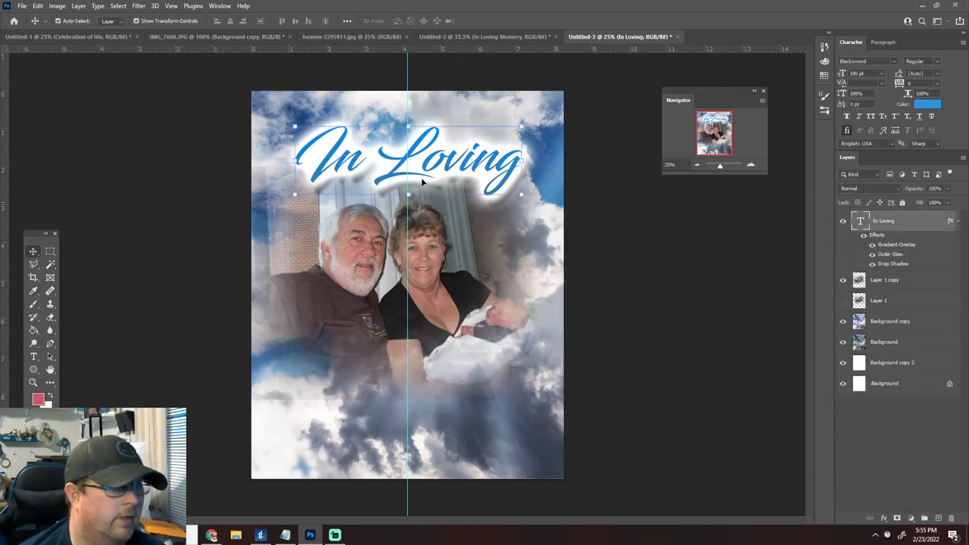
Step: Check the lettering samples in Untitled-2 and change the "In Loving" font in Untitled-3 to Brotherhood Script
click(468, 36)
drag(413, 278, 466, 161)
click(870, 60)
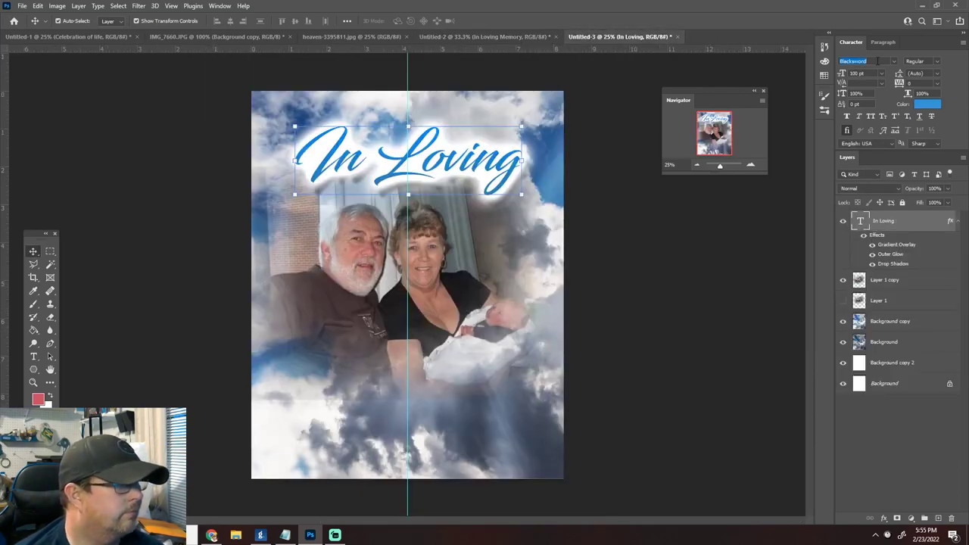
text(Brotherhood Script)
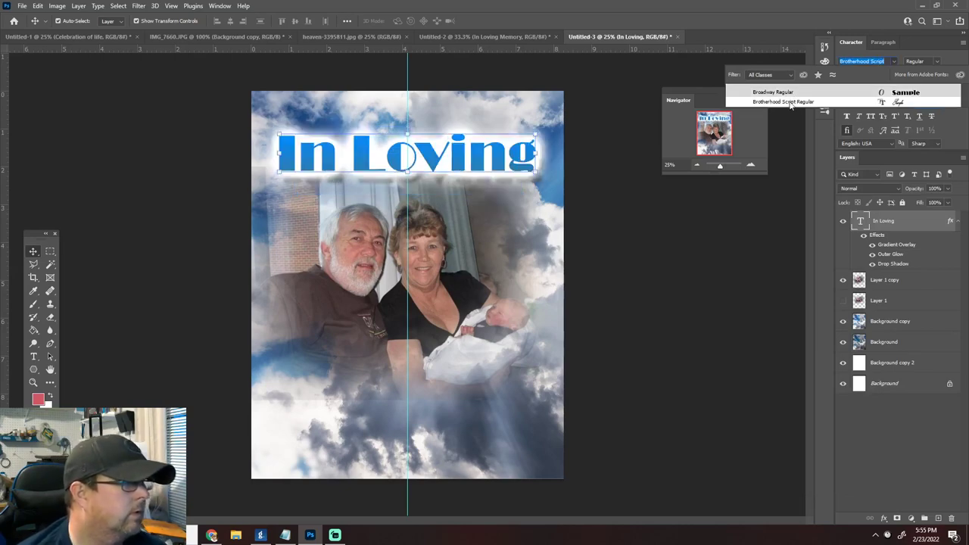
click(783, 101)
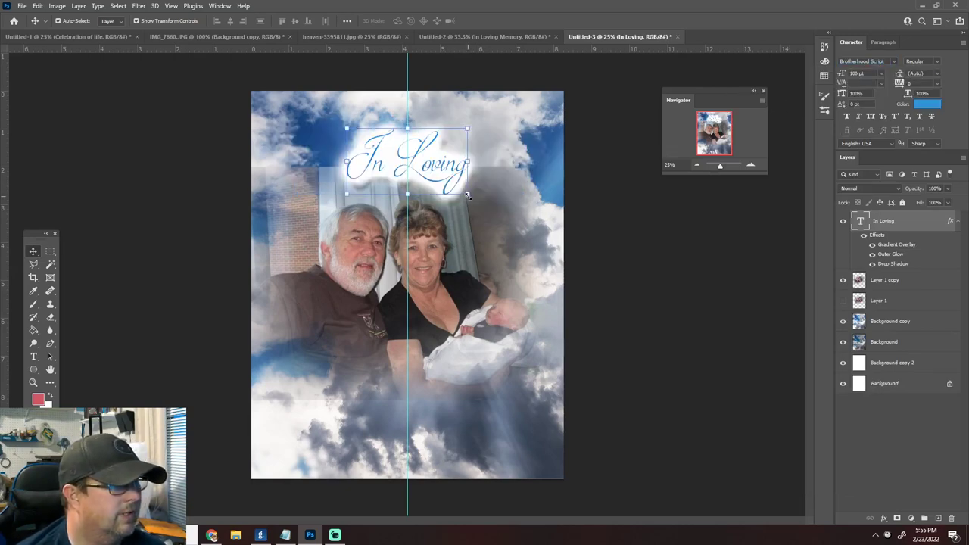
Step: Enlarge the "In Loving" text to about 163.5 pt and move it above the couple, near the page's centre line
drag(467, 196, 544, 239)
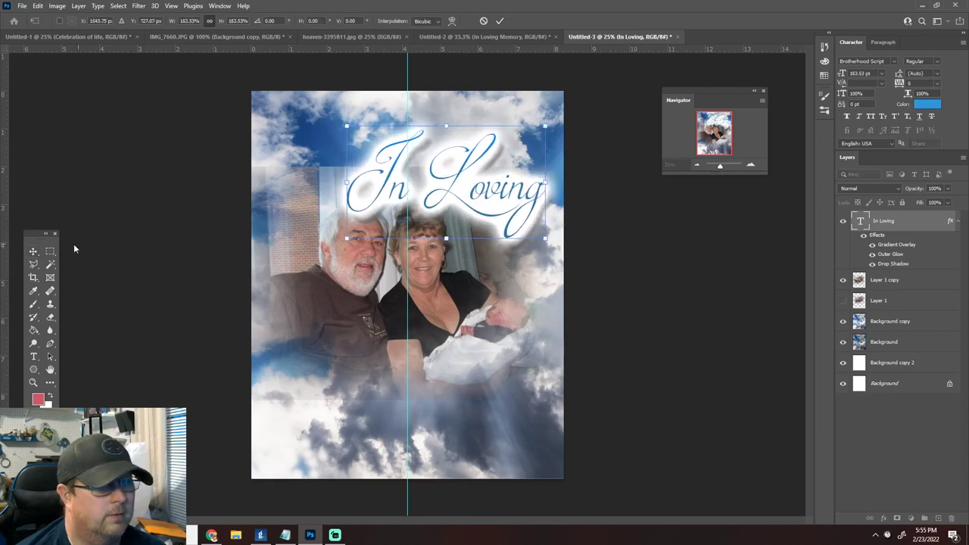
click(32, 250)
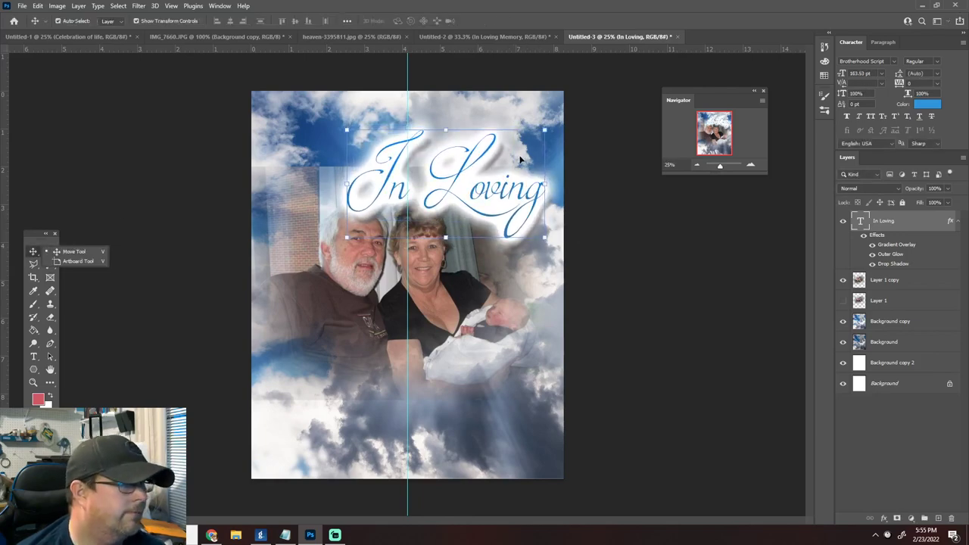
drag(519, 158, 474, 142)
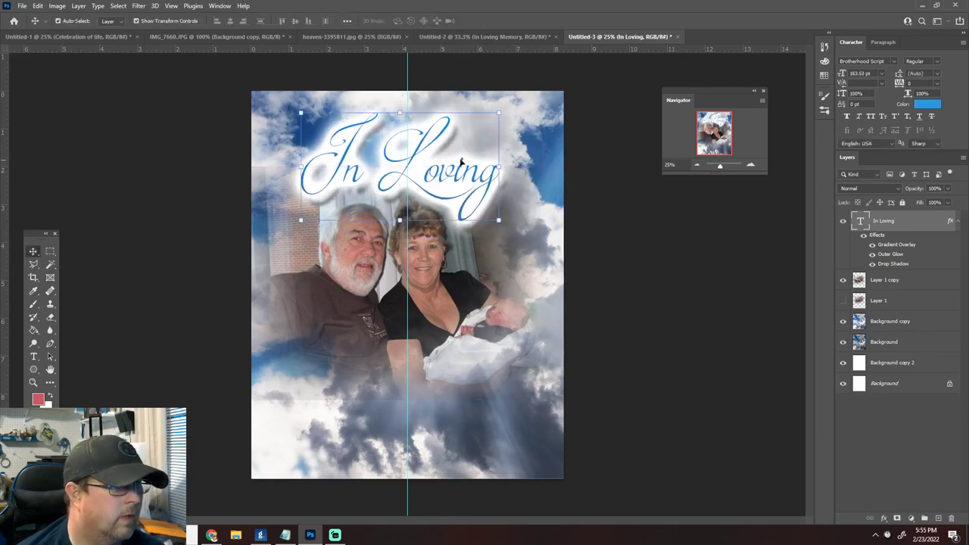
Step: Check the lowest lettering sample in Untitled-2 and set the "In Loving" text in Untitled-3 to Great Vibes at 140 pt
click(485, 36)
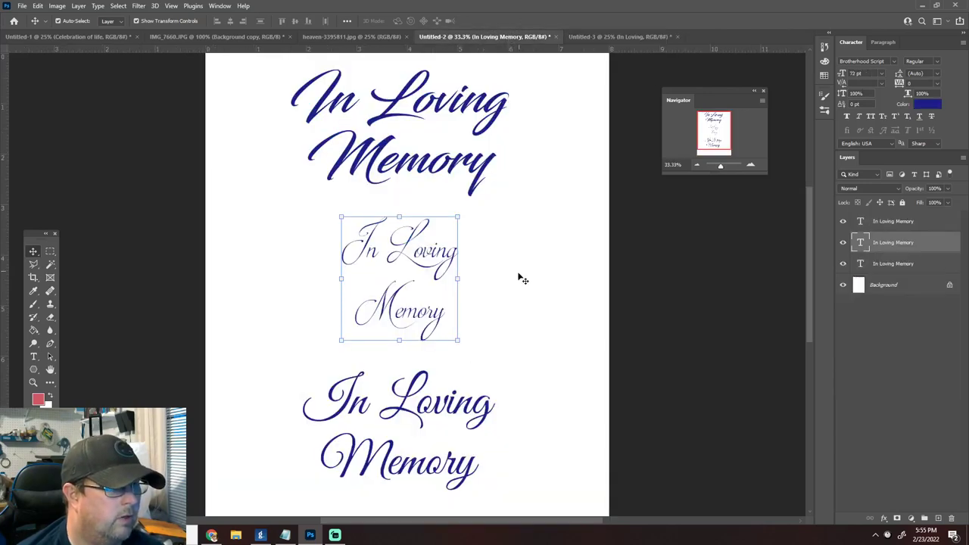
click(411, 402)
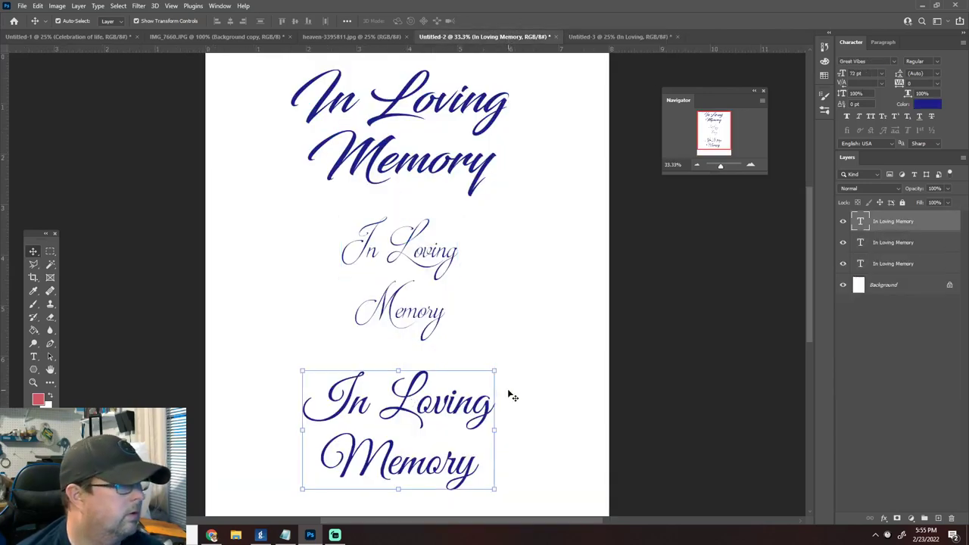
click(619, 36)
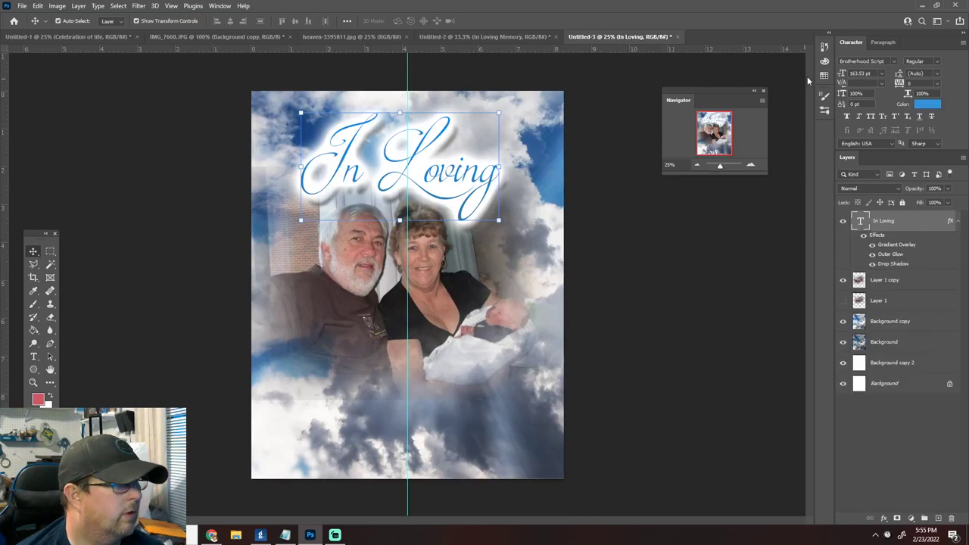
click(866, 61)
text(great)
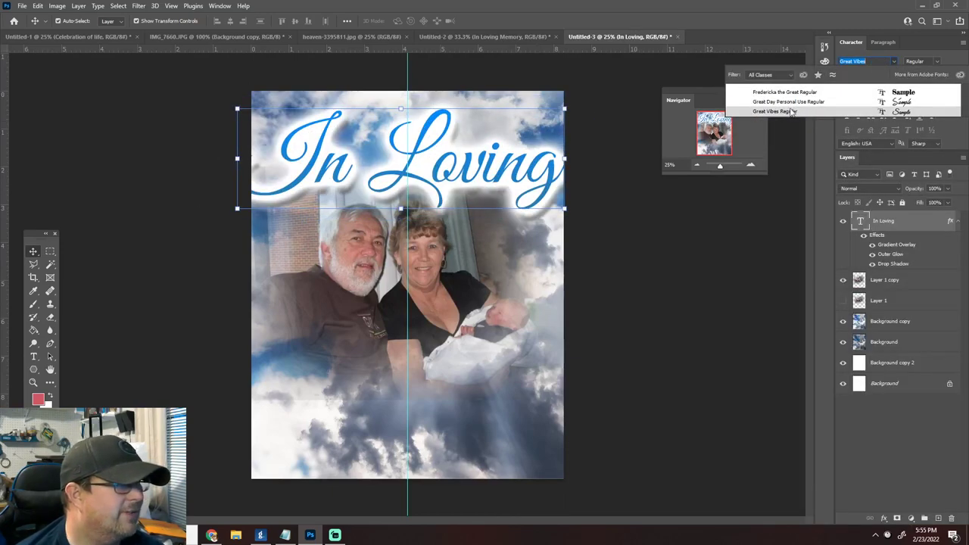
click(789, 112)
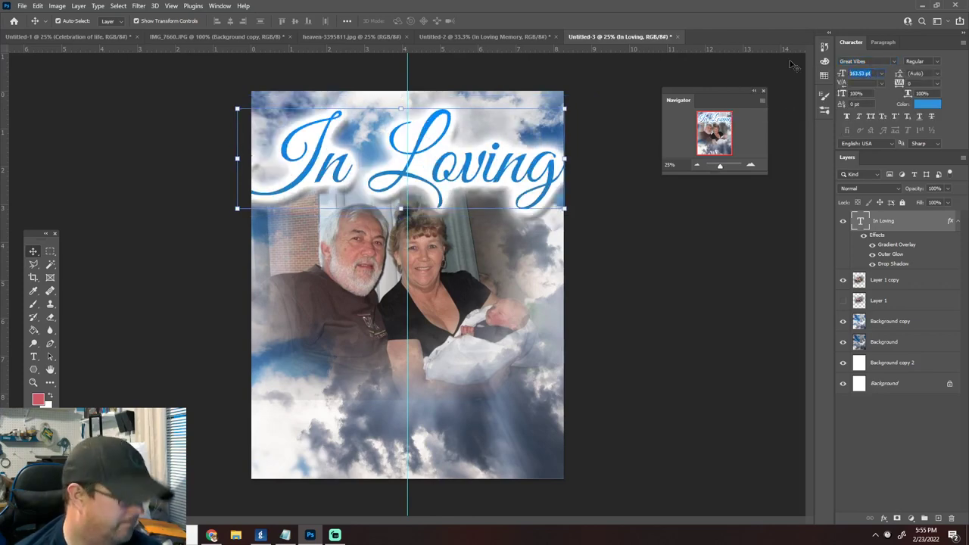
text(140)
key(Return)
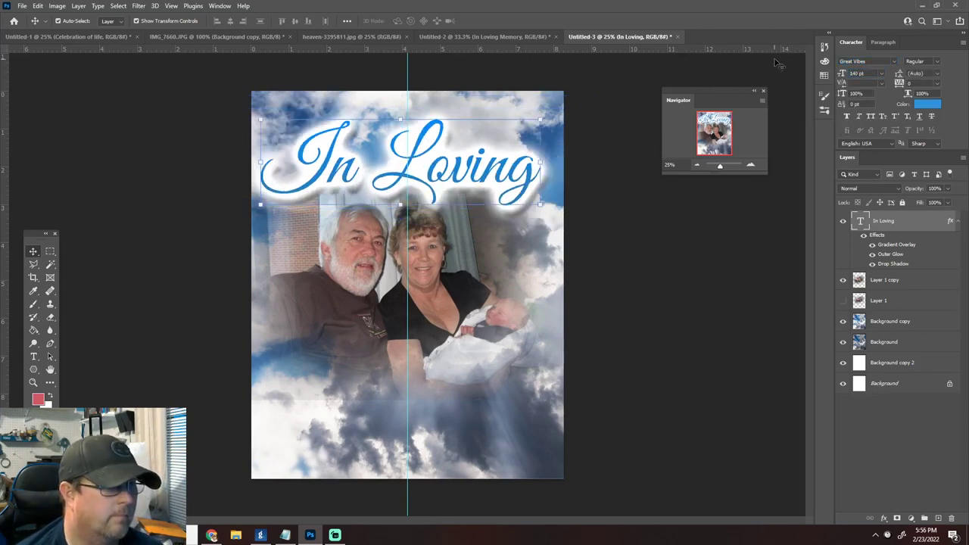
Step: Preview the installed script fonts on the "In Loving" text and apply Infinite Stroke
click(893, 62)
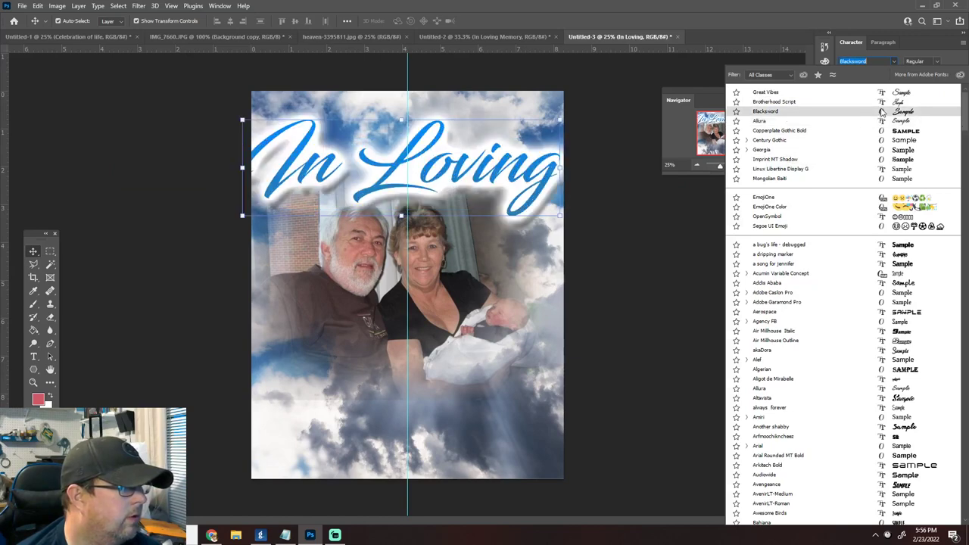
scroll(901, 204, down, 3)
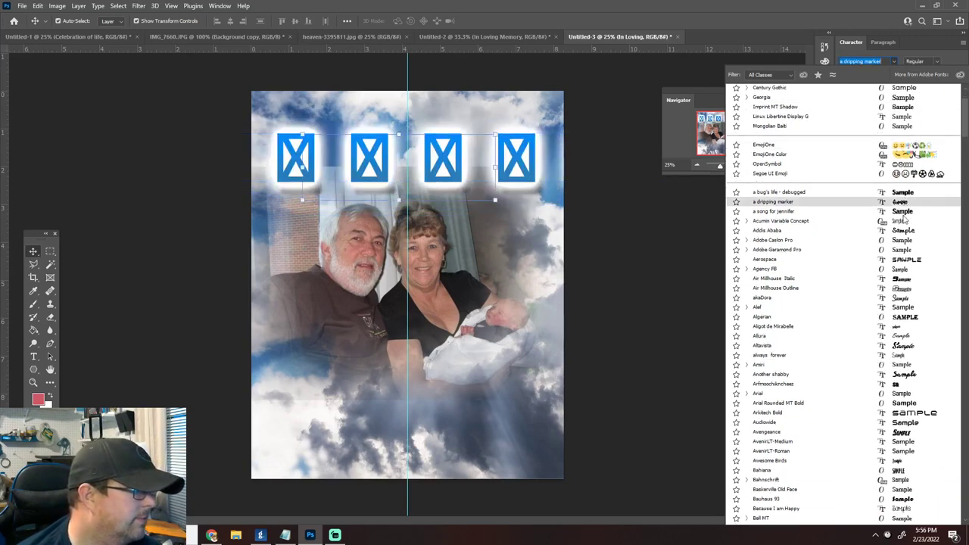
scroll(904, 219, down, 5)
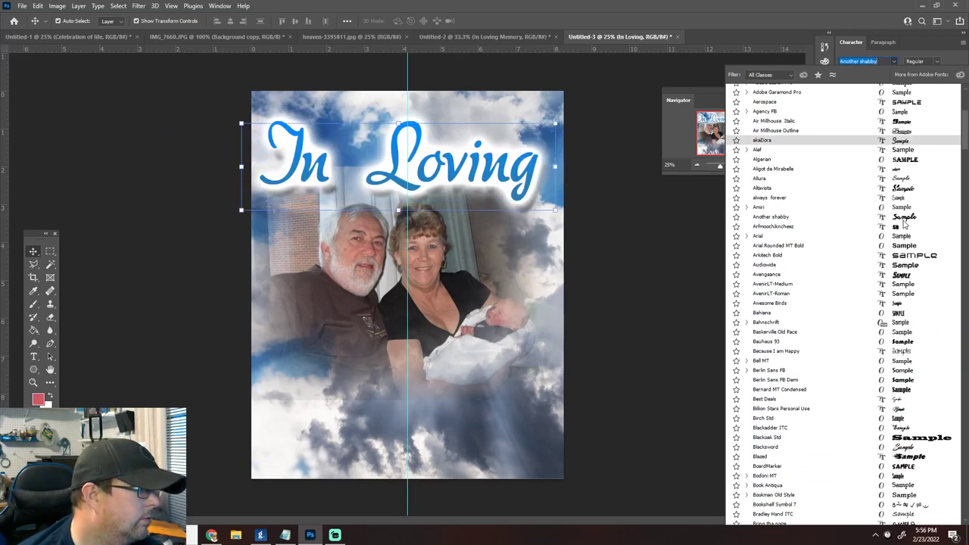
scroll(906, 287, down, 2)
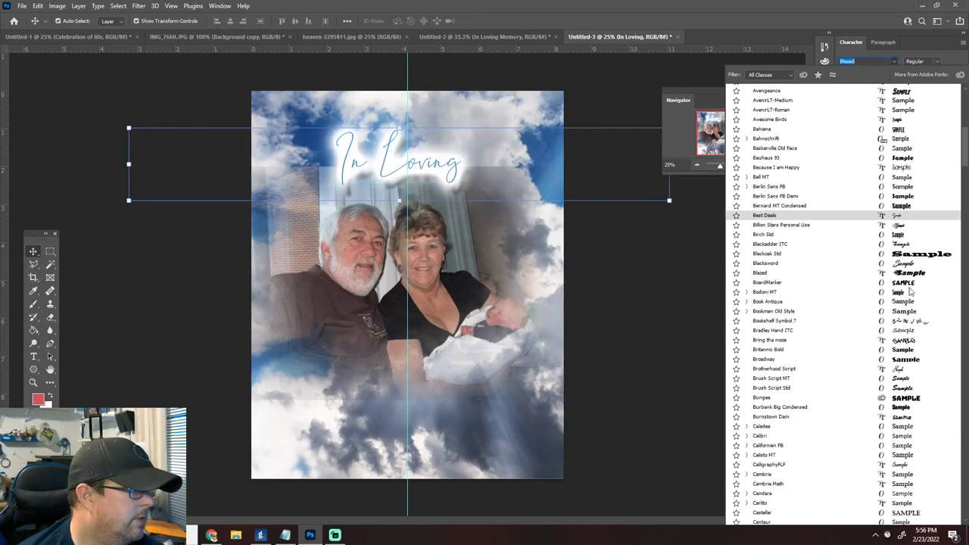
scroll(897, 371, down, 3)
scroll(895, 370, down, 4)
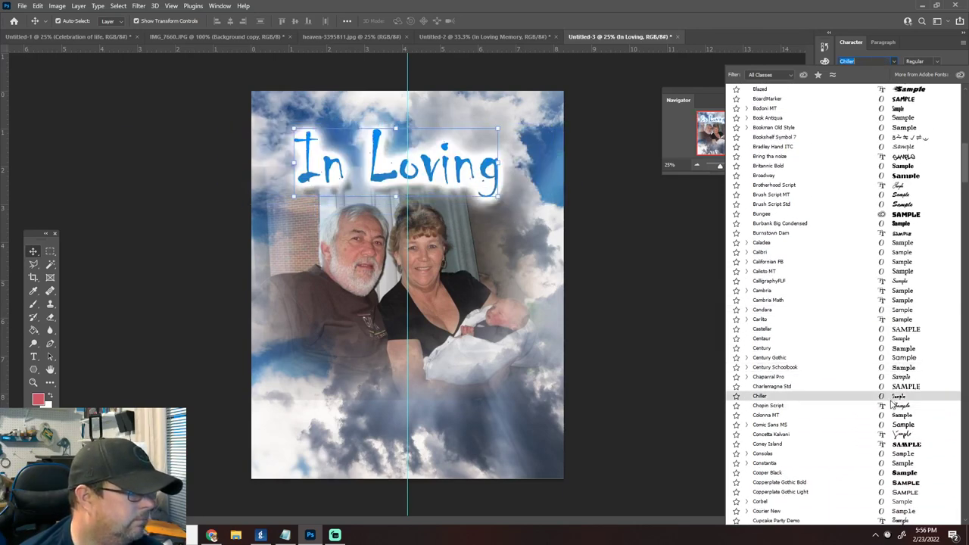
scroll(893, 393, down, 1)
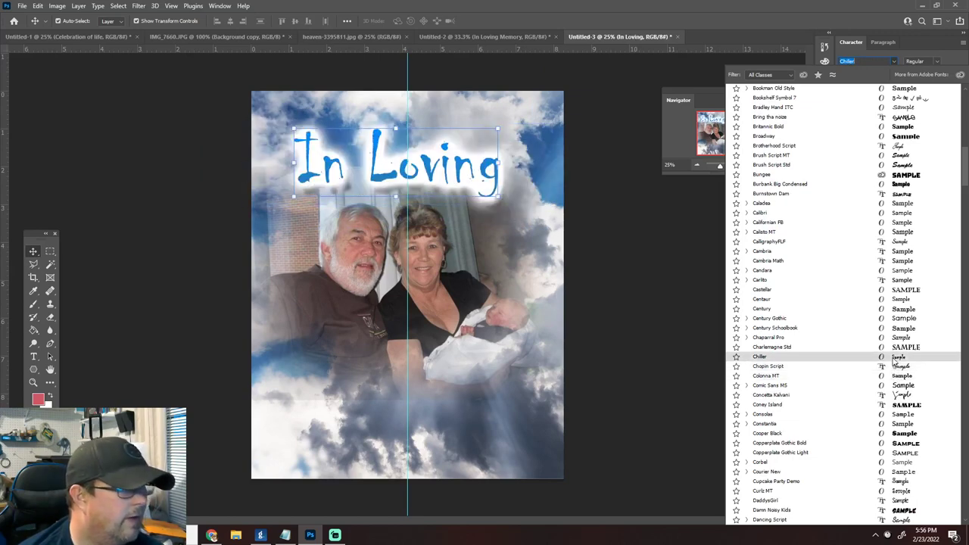
scroll(894, 361, down, 1)
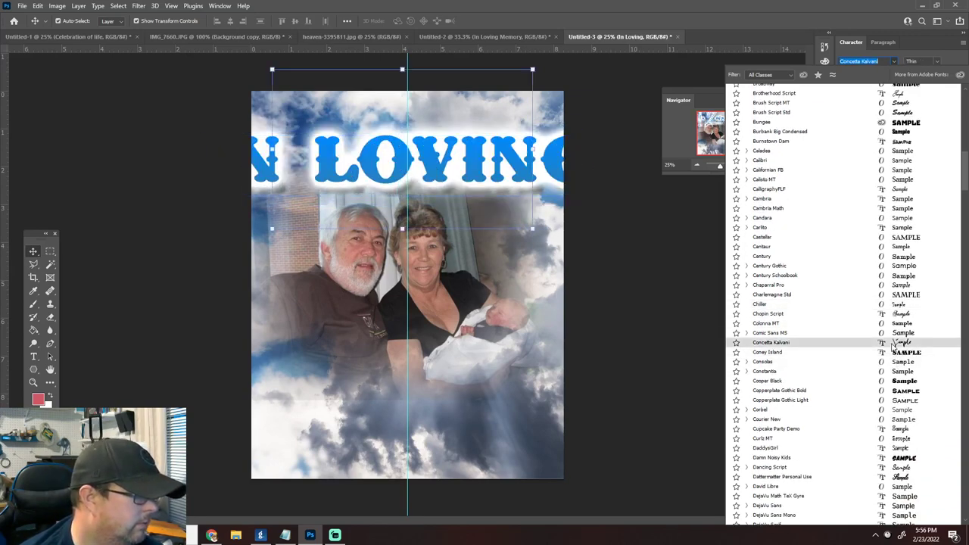
scroll(894, 347, down, 3)
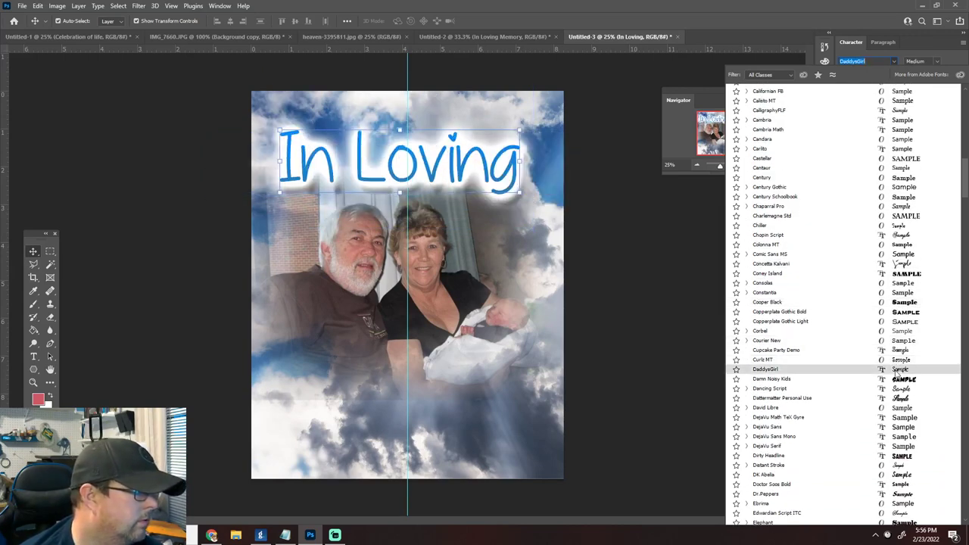
scroll(896, 363, down, 1)
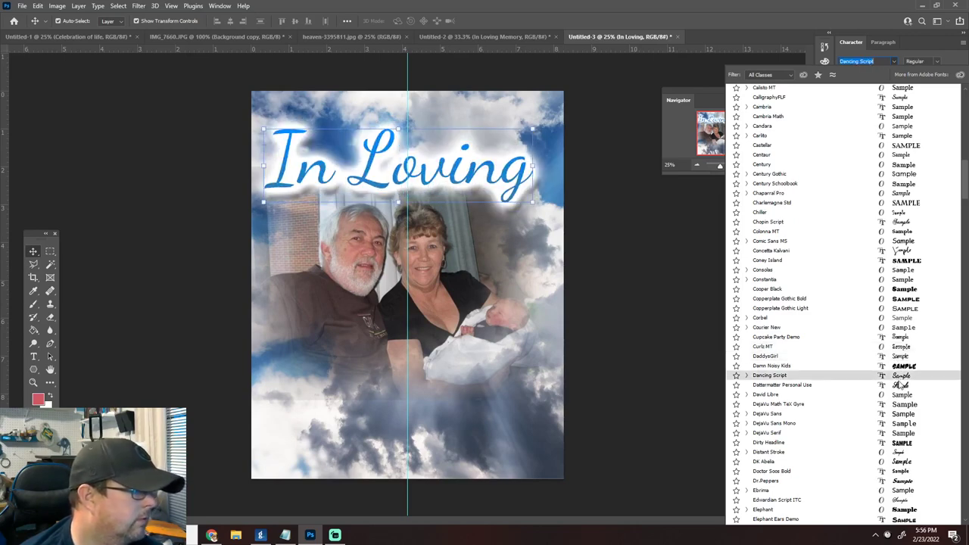
scroll(898, 375, down, 5)
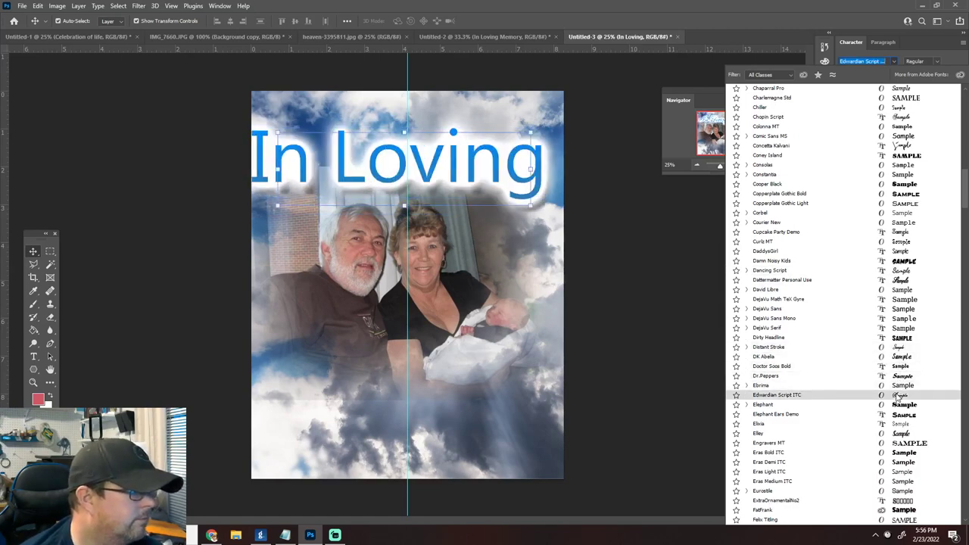
scroll(898, 396, down, 2)
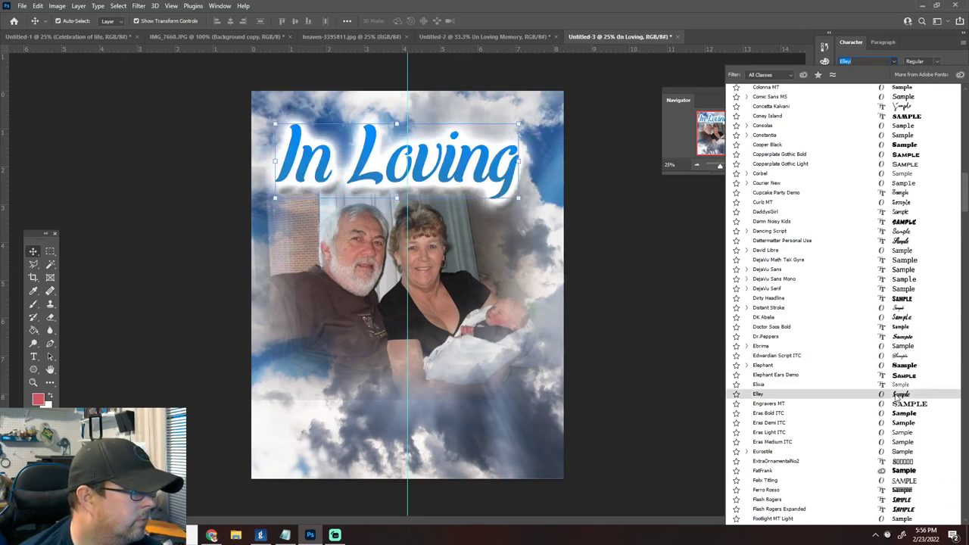
scroll(898, 396, down, 3)
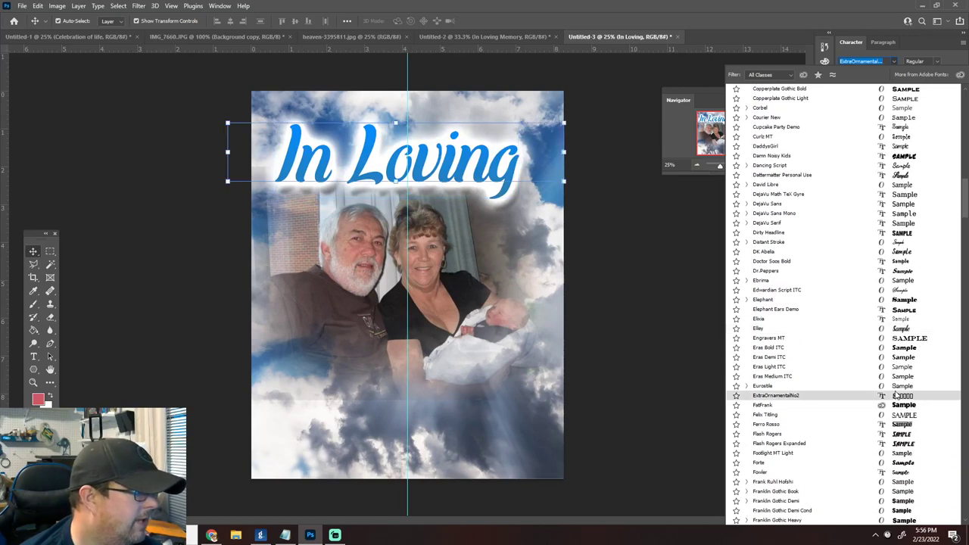
scroll(897, 396, down, 1)
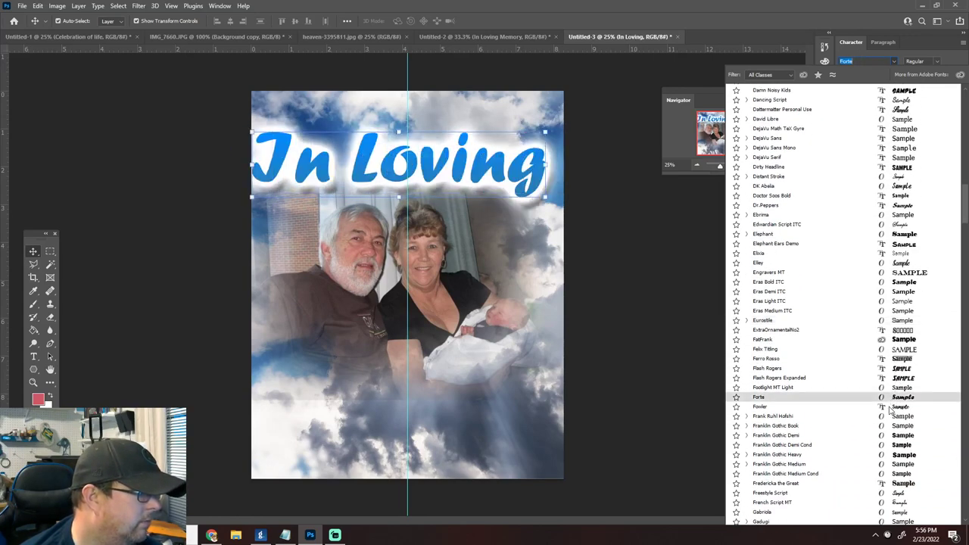
scroll(898, 394, down, 4)
scroll(898, 391, down, 2)
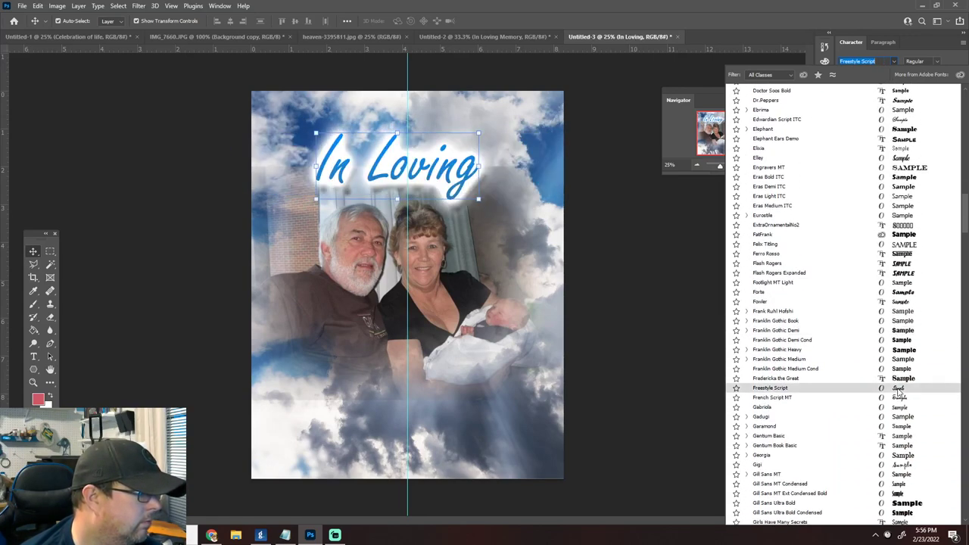
scroll(897, 391, down, 3)
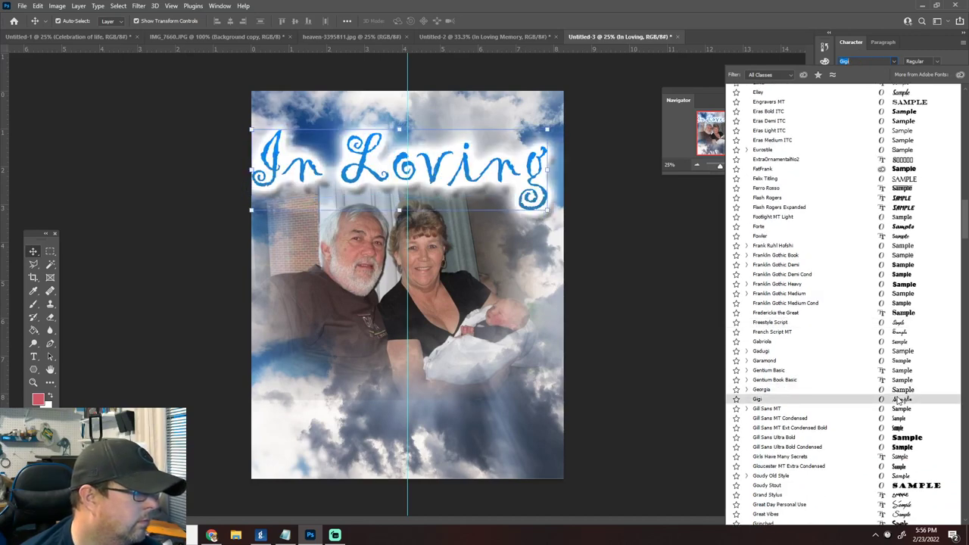
scroll(899, 401, down, 2)
scroll(899, 398, down, 3)
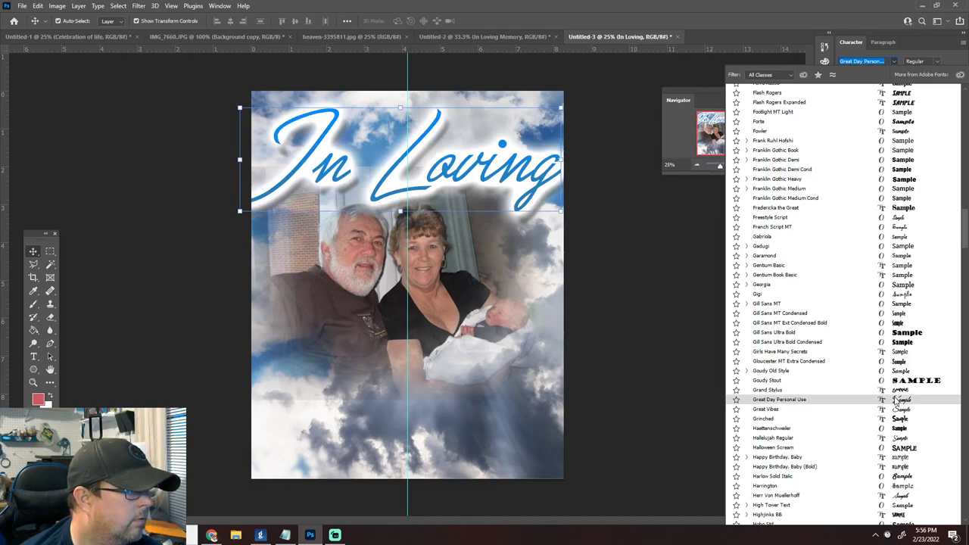
scroll(896, 402, down, 1)
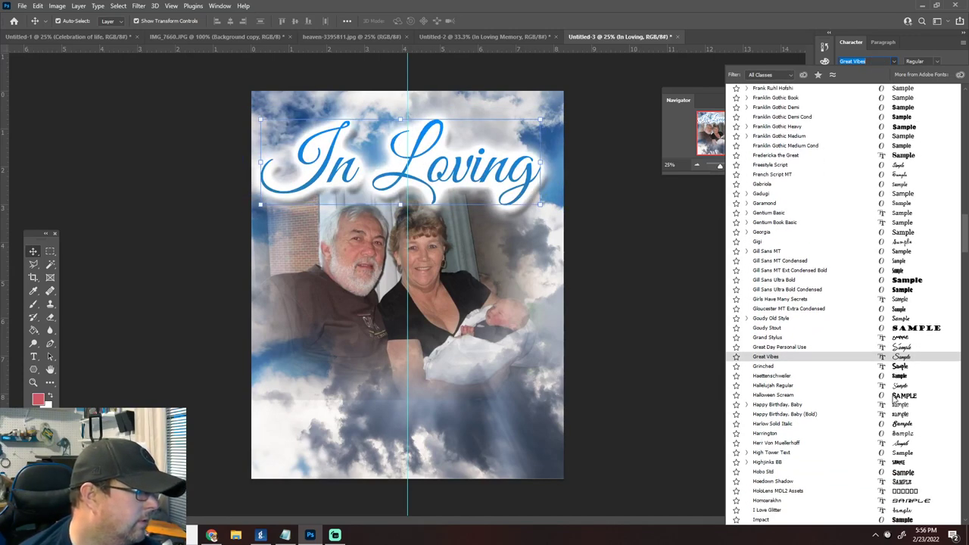
scroll(894, 405, down, 3)
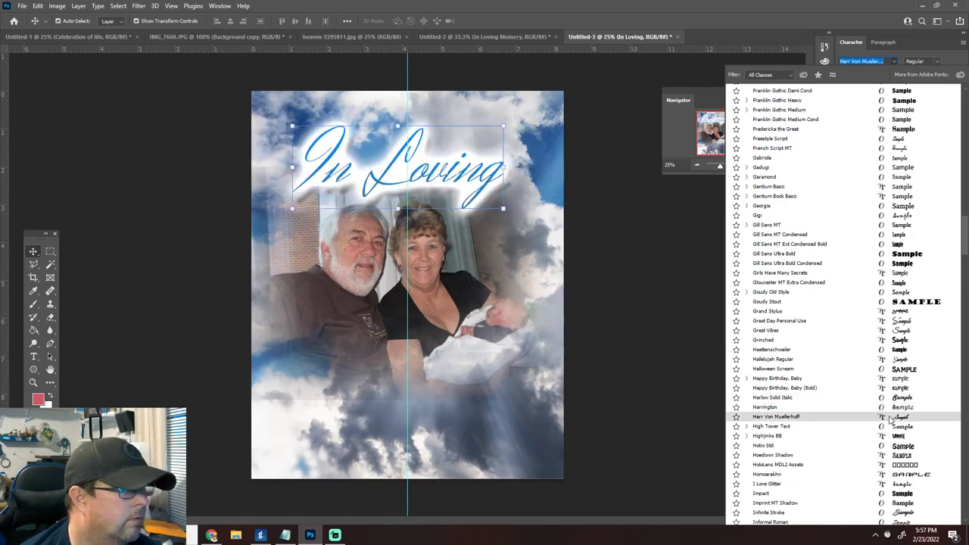
scroll(890, 420, down, 5)
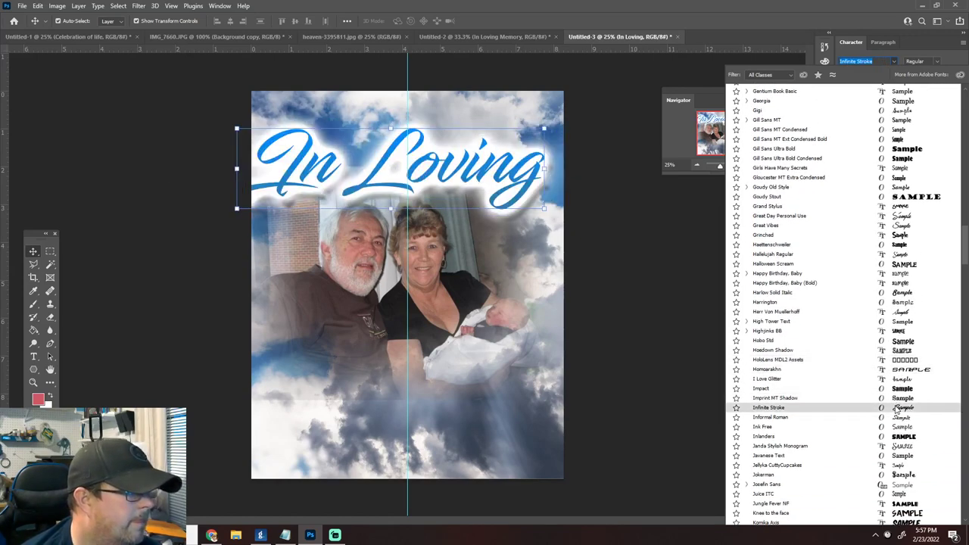
click(897, 409)
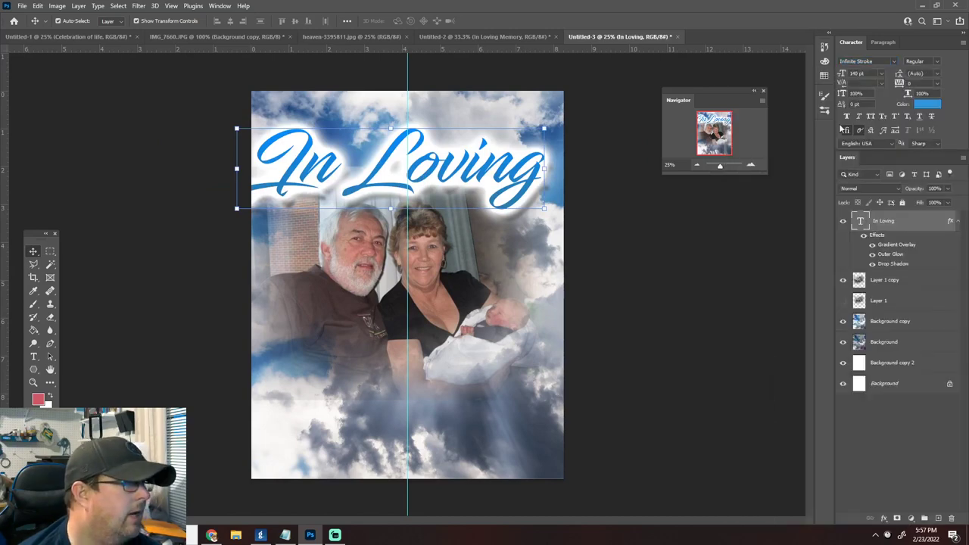
Step: Set the "In Loving" text size to 120 pt and nudge it right to centre it on the vertical guide
text(12)
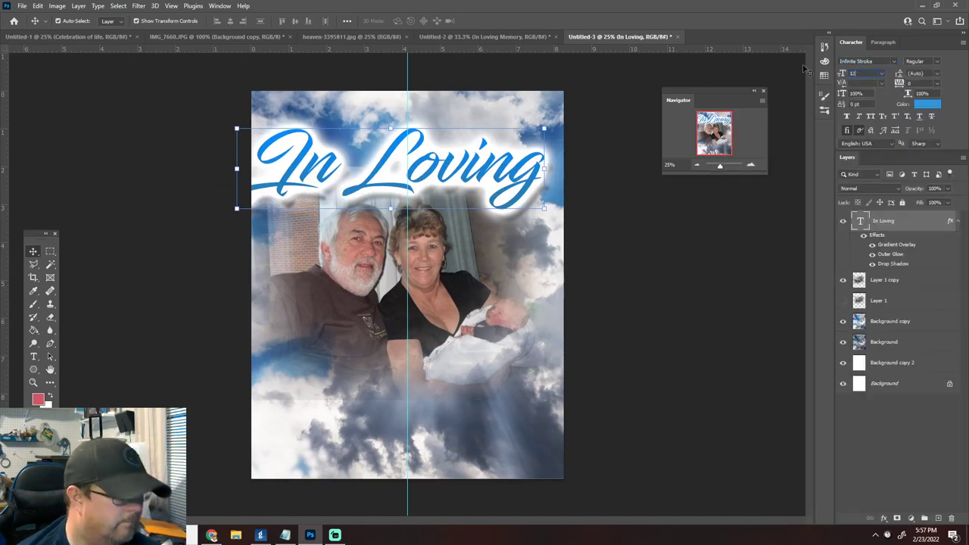
text(0)
key(Return)
key(shift+Right)
key(shift+Right)
key(shift+Right)
key(shift+Right)
key(shift+Right)
key(shift+Right)
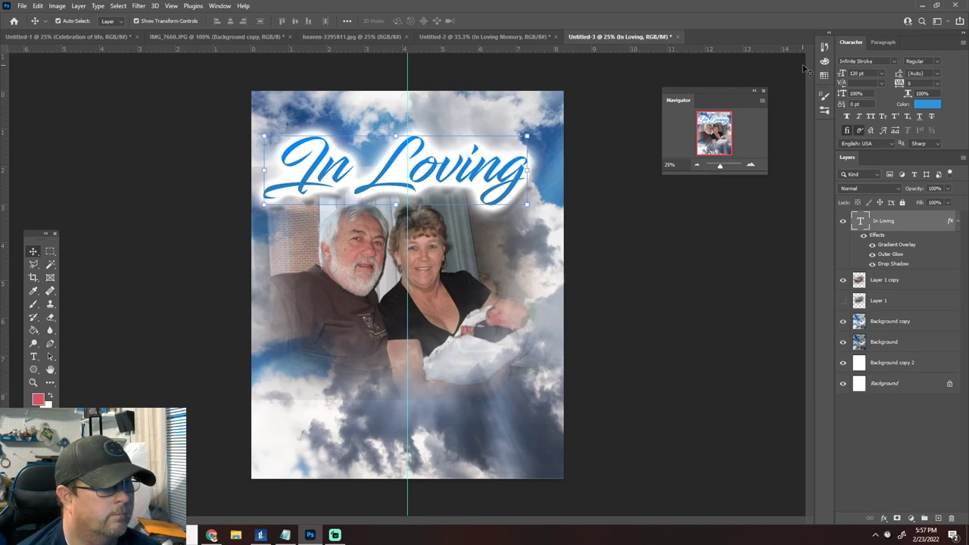
key(shift+Right)
key(shift+Right)
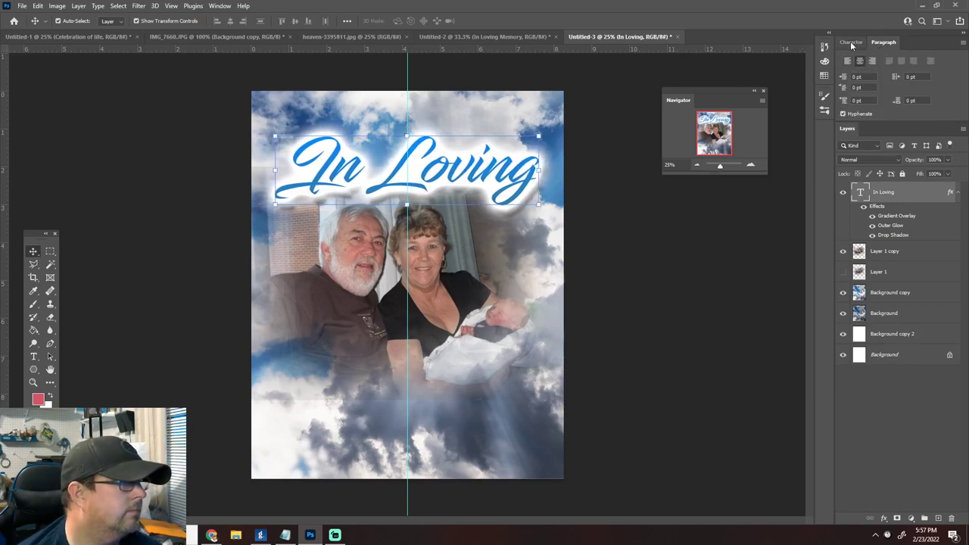
key(shift+Right)
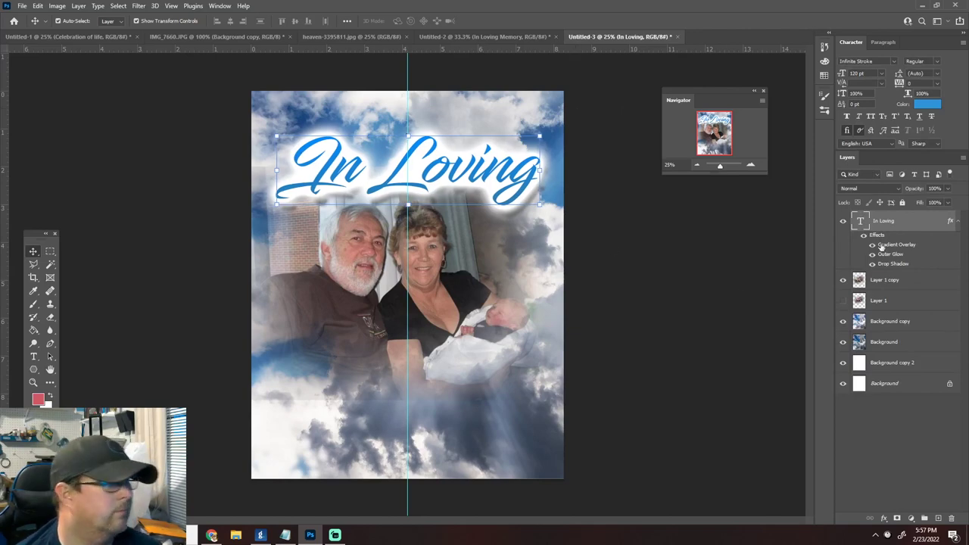
Step: Duplicate the "In Loving" text layer within Untitled-3
right_click(884, 224)
click(791, 117)
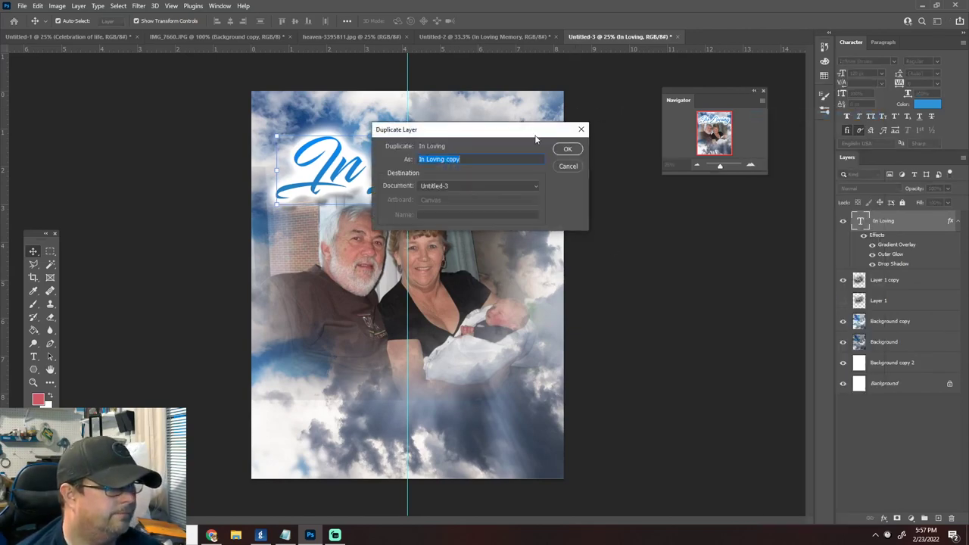
click(569, 150)
Step: Move the duplicated "In Loving" text straight down over the lower part of the family photo, centred on the guide
key(shift+Down)
key(shift+Down)
key(shift+Down)
key(shift+Down)
key(shift+Down)
key(shift+Down)
key(shift+Down)
key(shift+Down)
key(shift+Down)
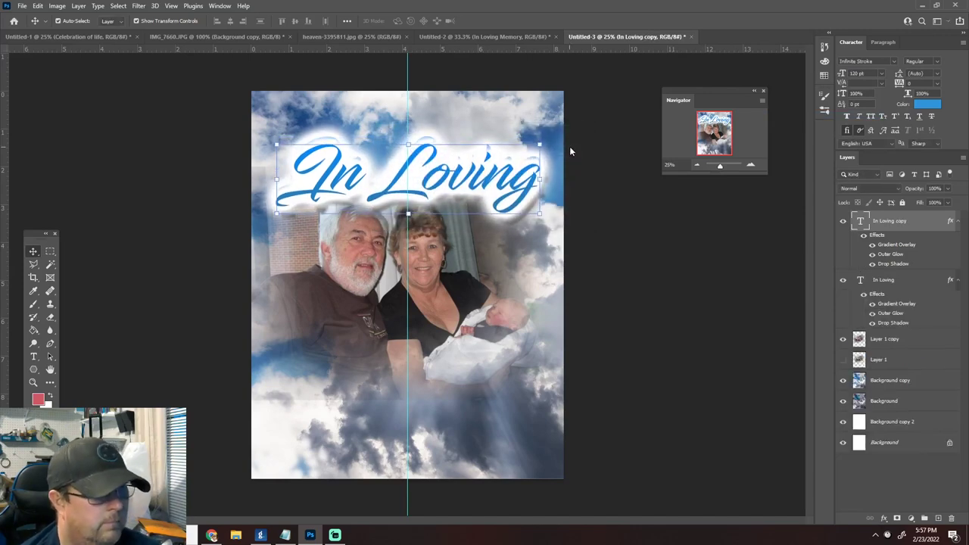
key(shift+Down)
key(shift+Down)
key(shift+Down)
key(shift+Down)
key(shift+Down)
key(shift+Down)
key(shift+Down)
key(shift+Down)
key(shift+Down)
key(shift+Down)
key(shift+Down)
key(shift+Down)
key(shift+Down)
key(shift+Down)
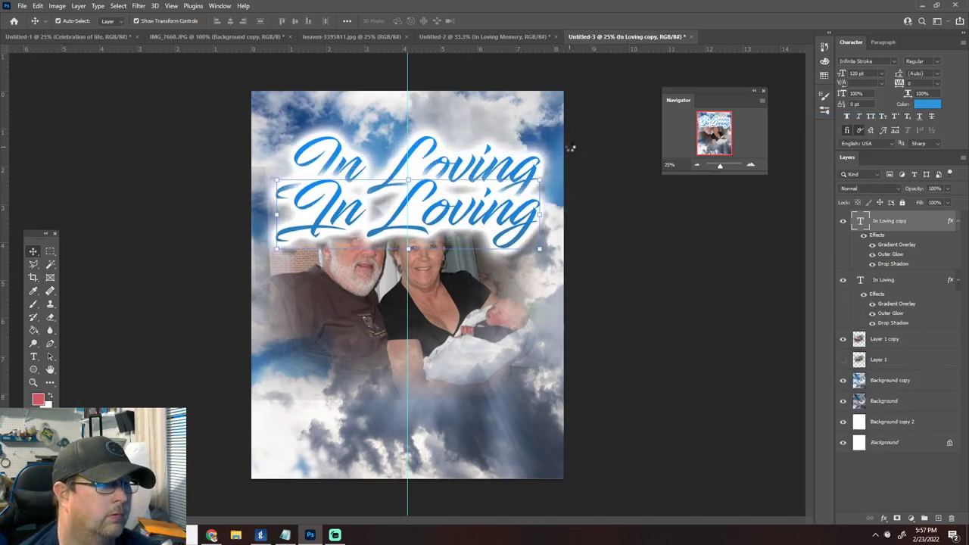
drag(450, 214, 448, 382)
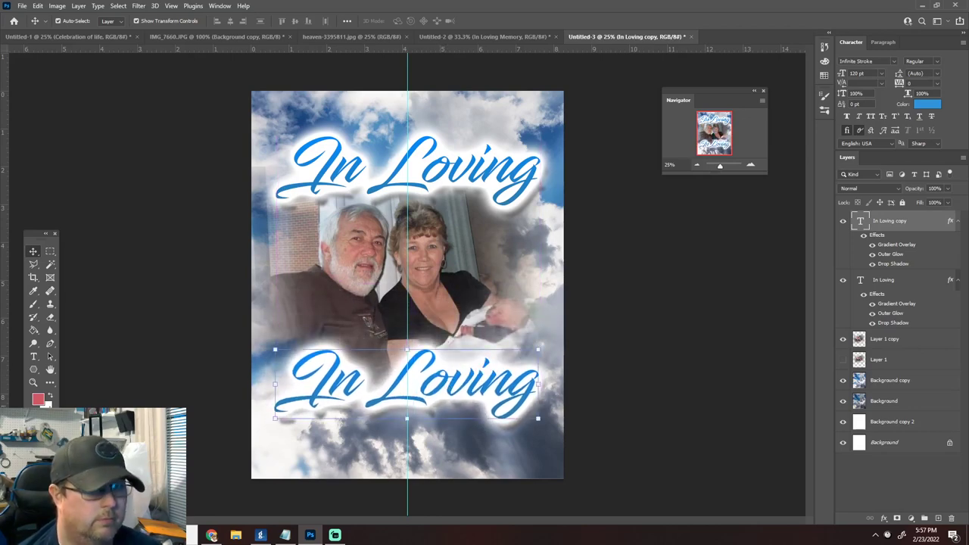
Step: Replace the wording of the duplicated "In Loving" text below the photo with "Memory"
click(33, 356)
drag(287, 390, 695, 404)
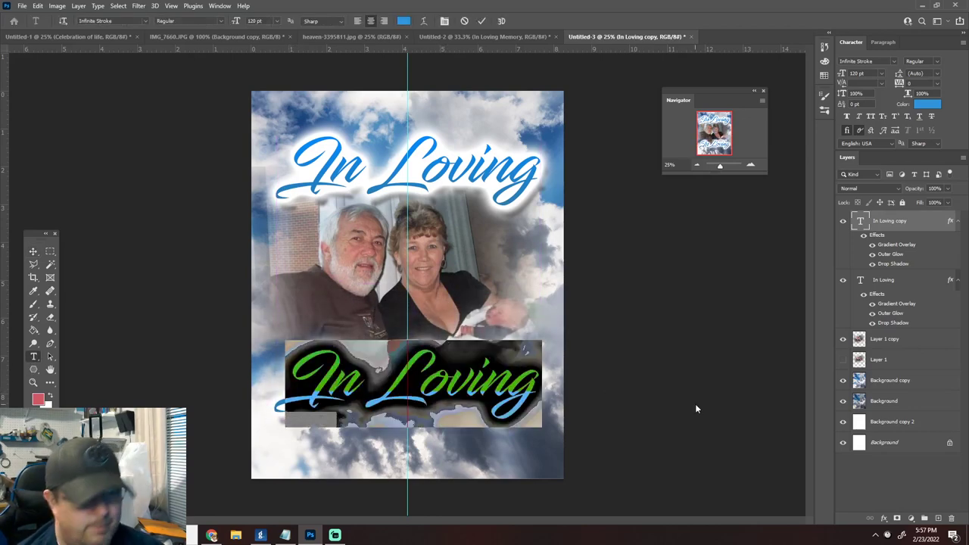
text(Memory)
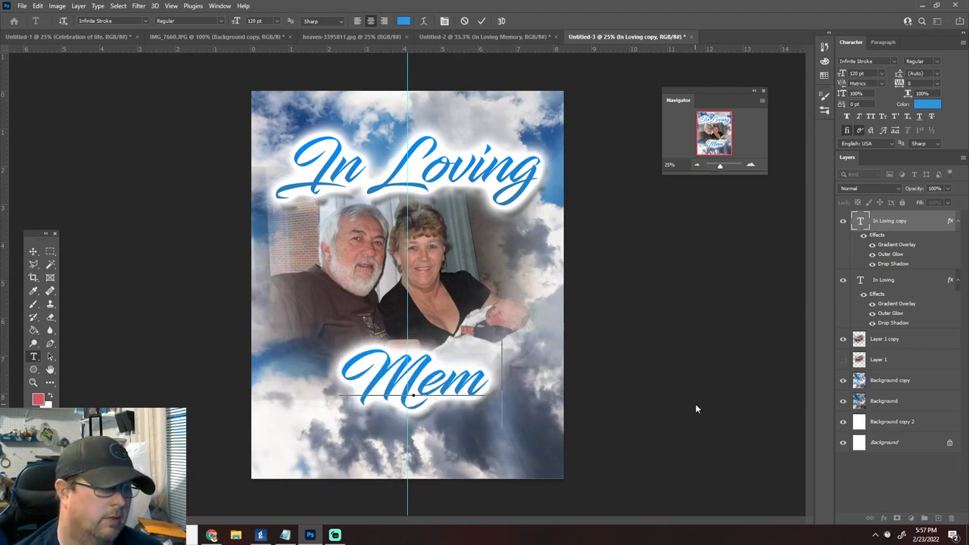
click(33, 251)
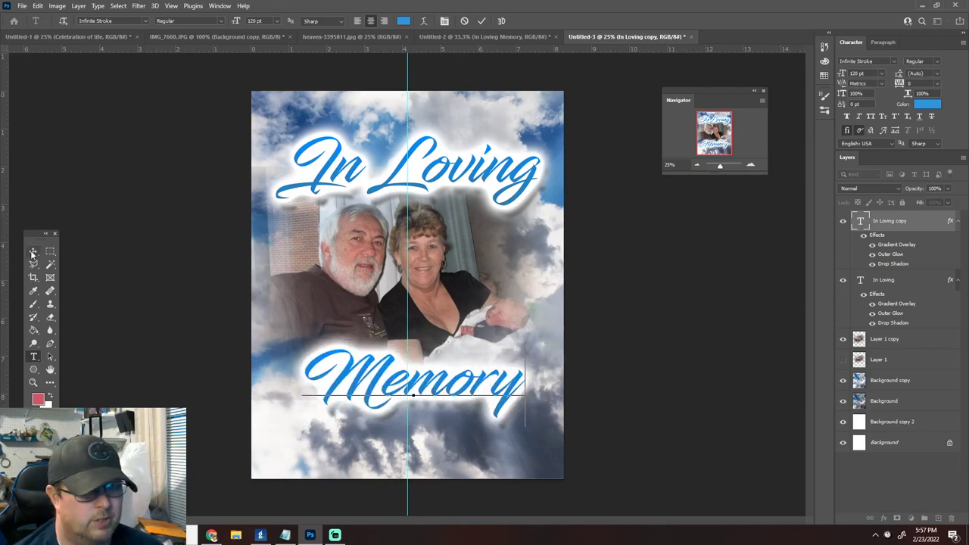
Step: Toggle the visibility of the "Memory" and "In Loving" text layers to check how the family photo blends beneath them
click(445, 306)
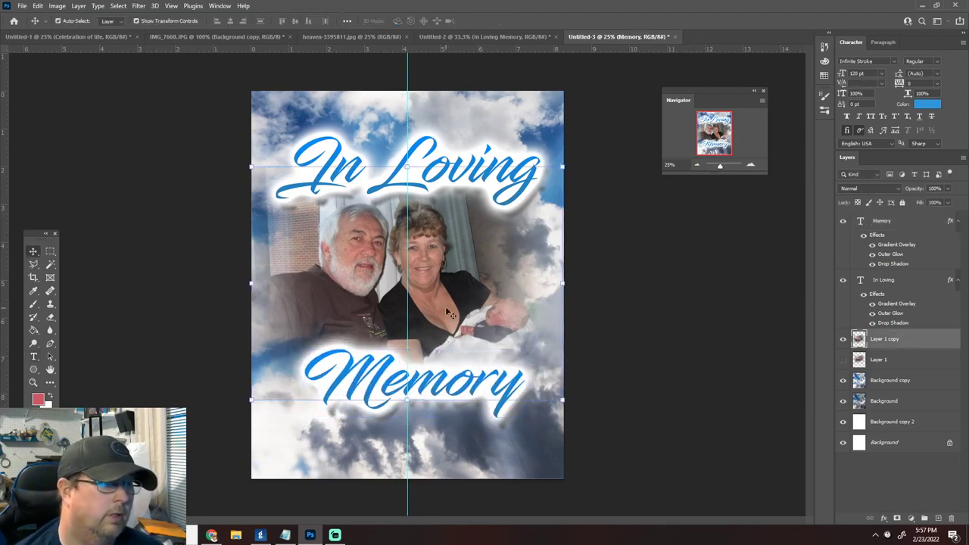
click(50, 318)
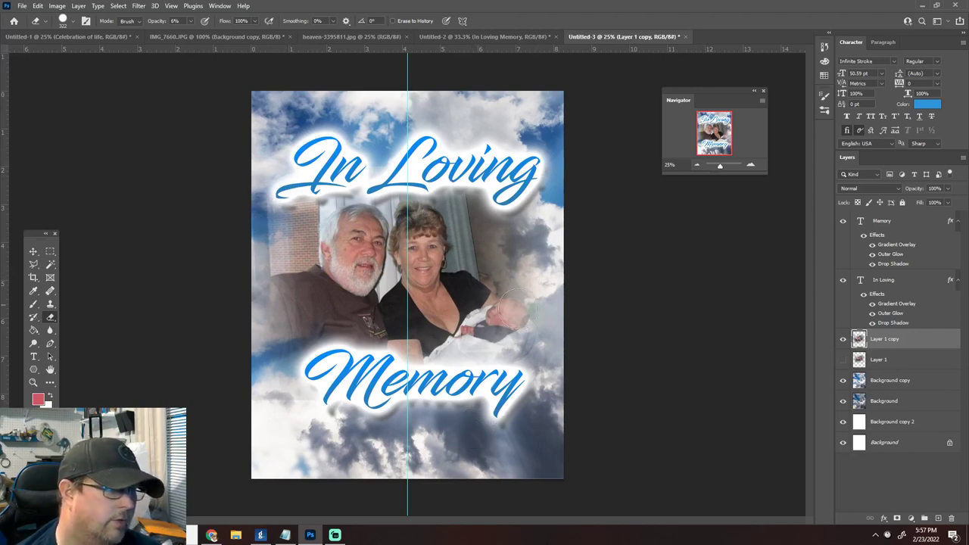
key(v)
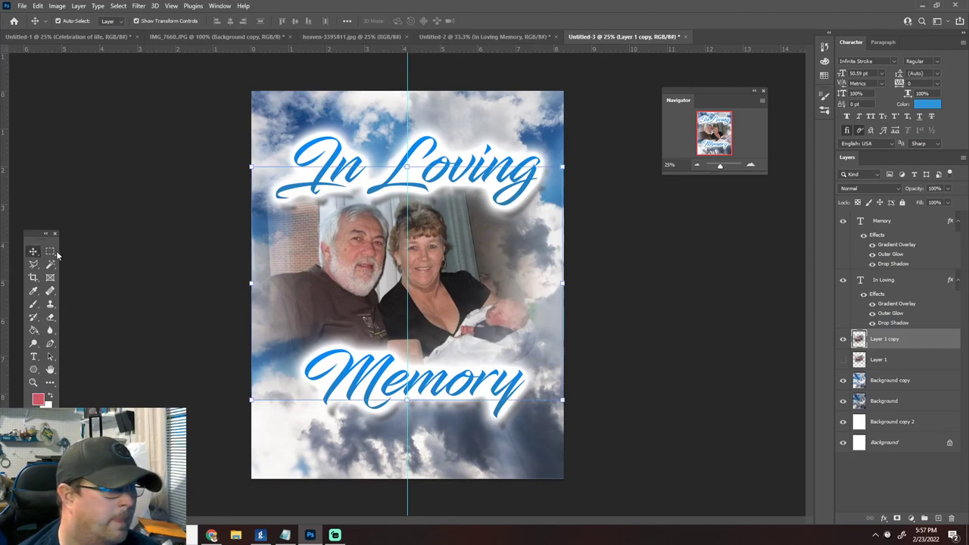
click(842, 221)
click(841, 221)
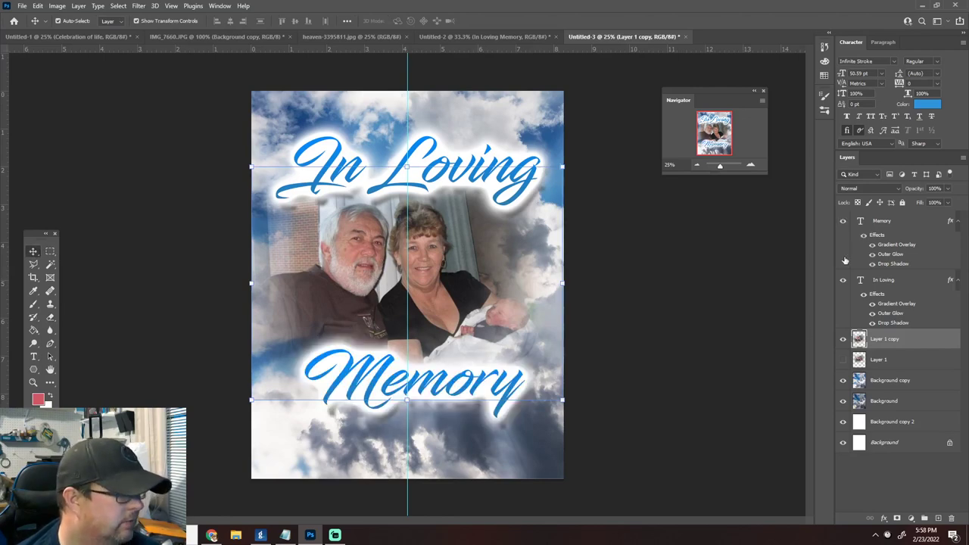
click(843, 280)
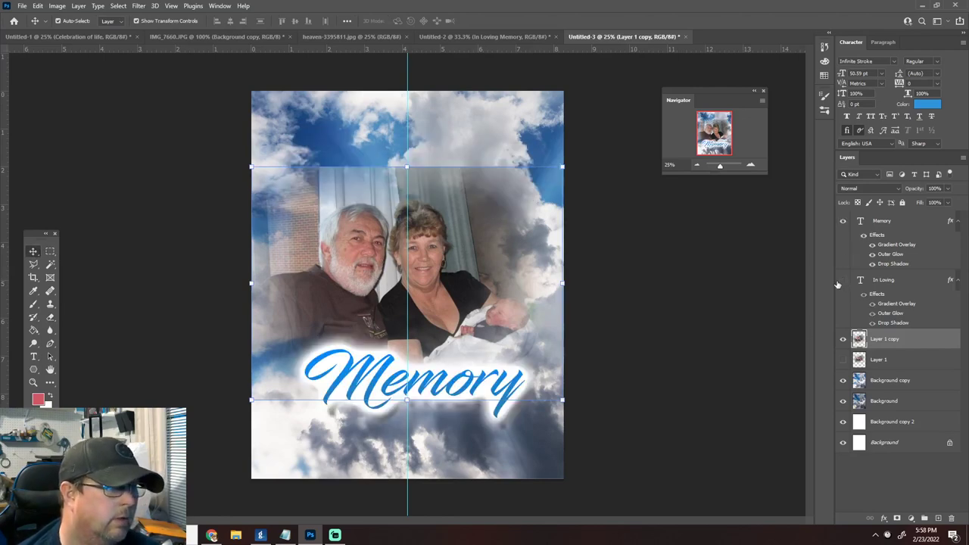
click(547, 439)
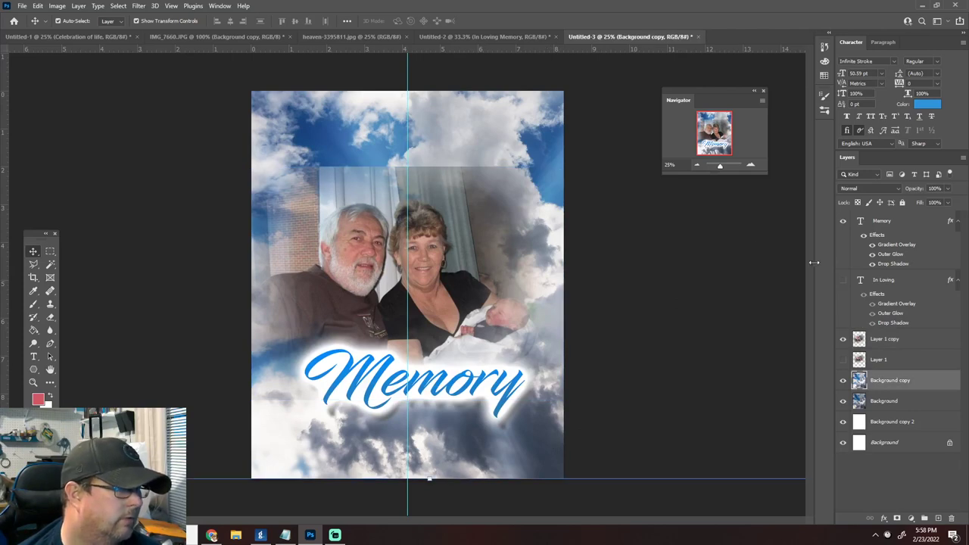
click(843, 280)
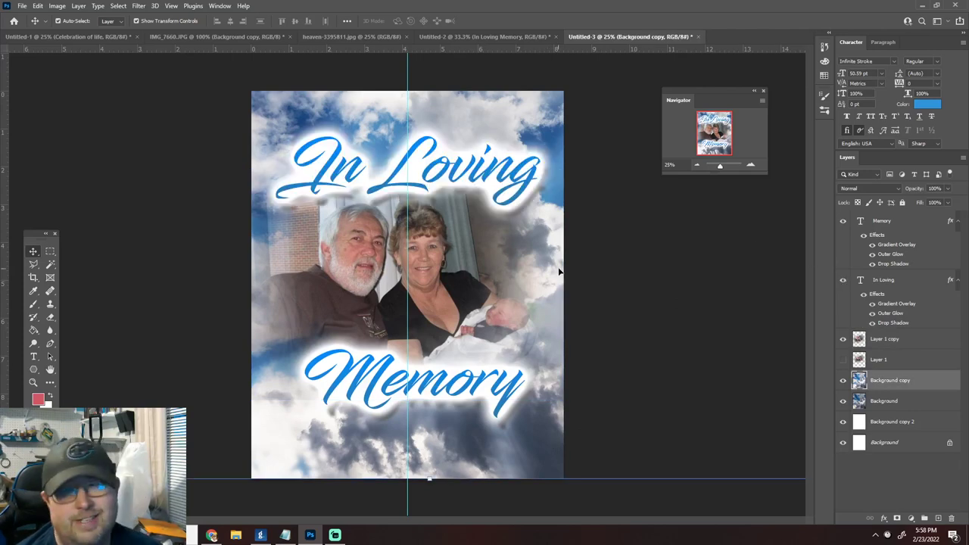
click(482, 254)
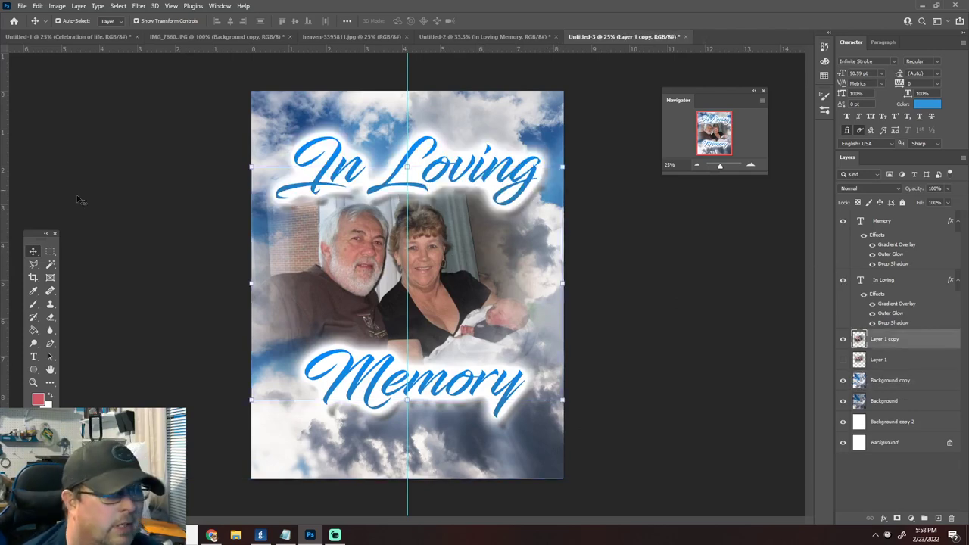
click(53, 317)
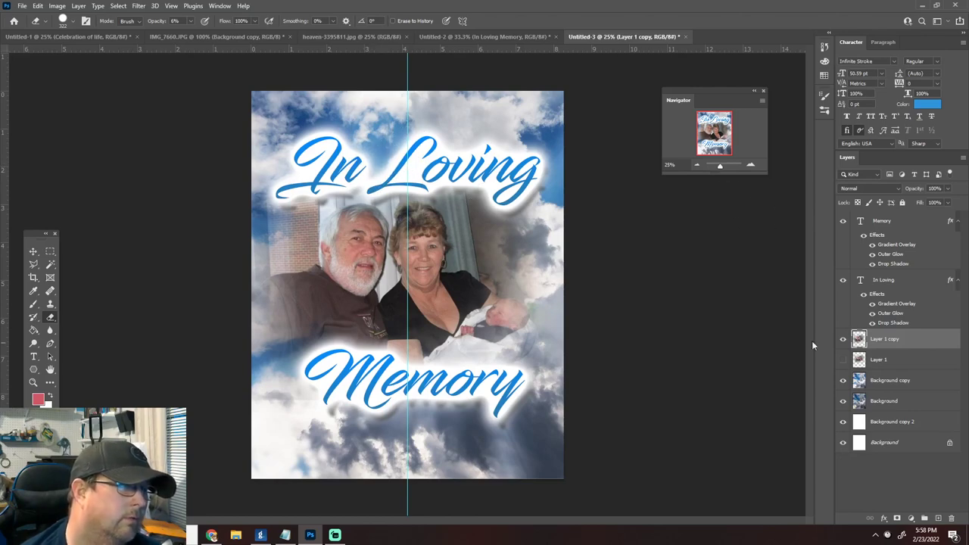
click(842, 280)
click(842, 280)
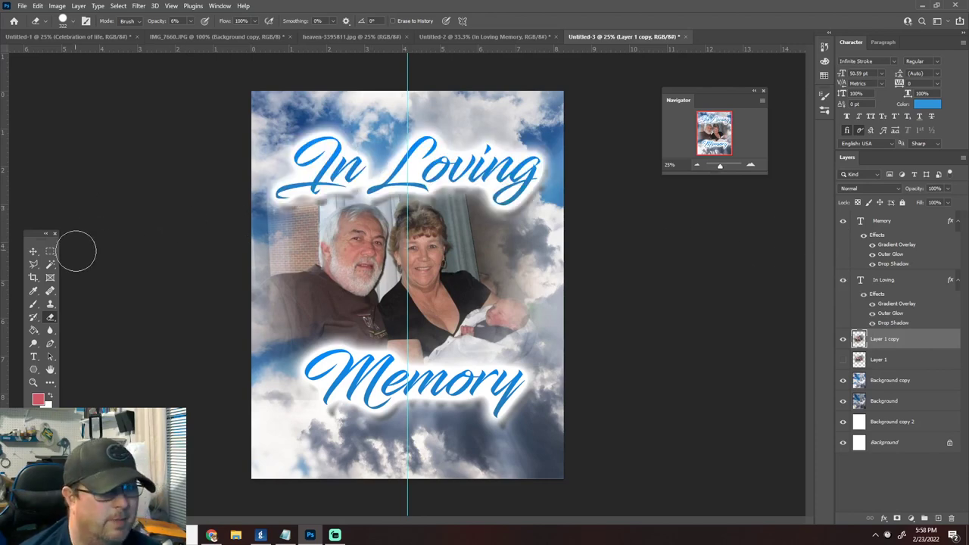
click(32, 250)
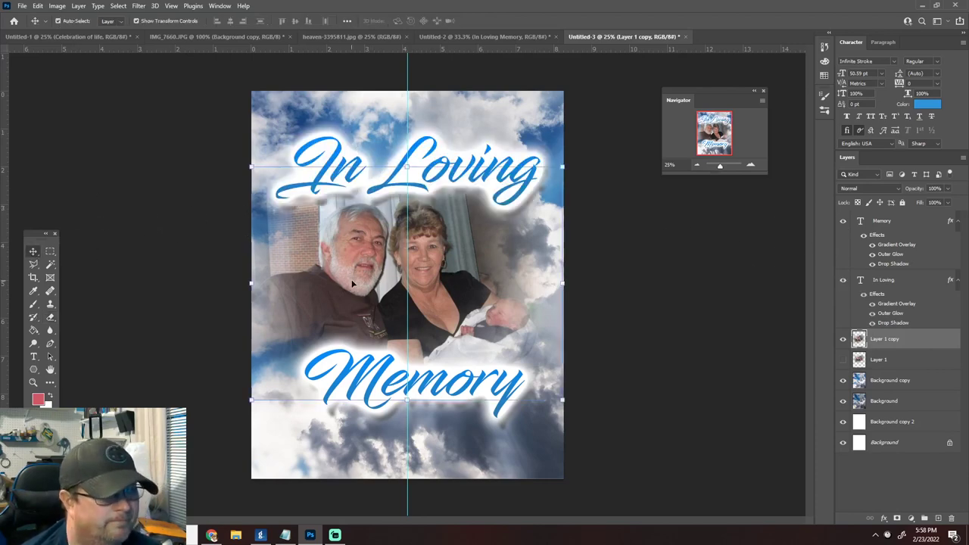
Step: Apply the automatic Brightness/Contrast correction to the family photo layer, with brightness -17 and contrast 31
click(64, 10)
mouse_move(126, 33)
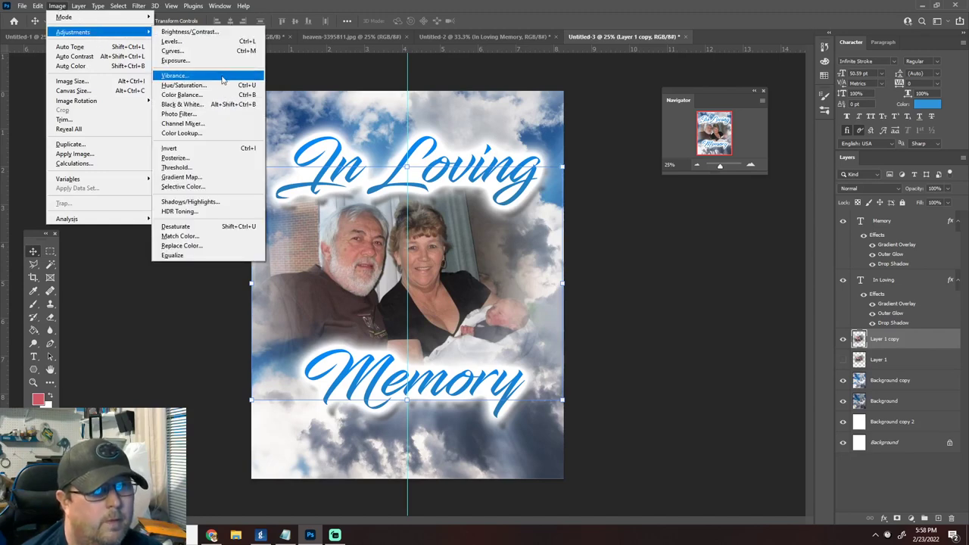
click(219, 34)
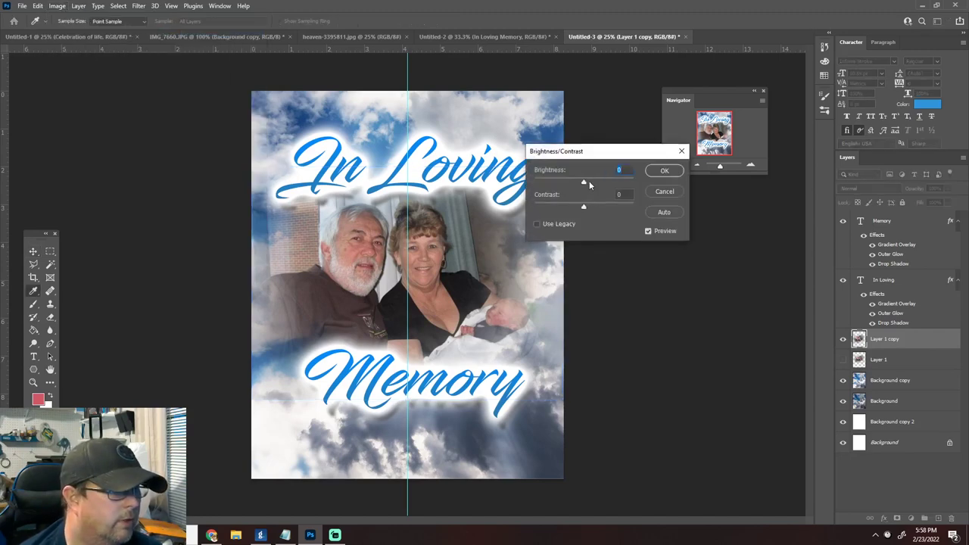
click(666, 213)
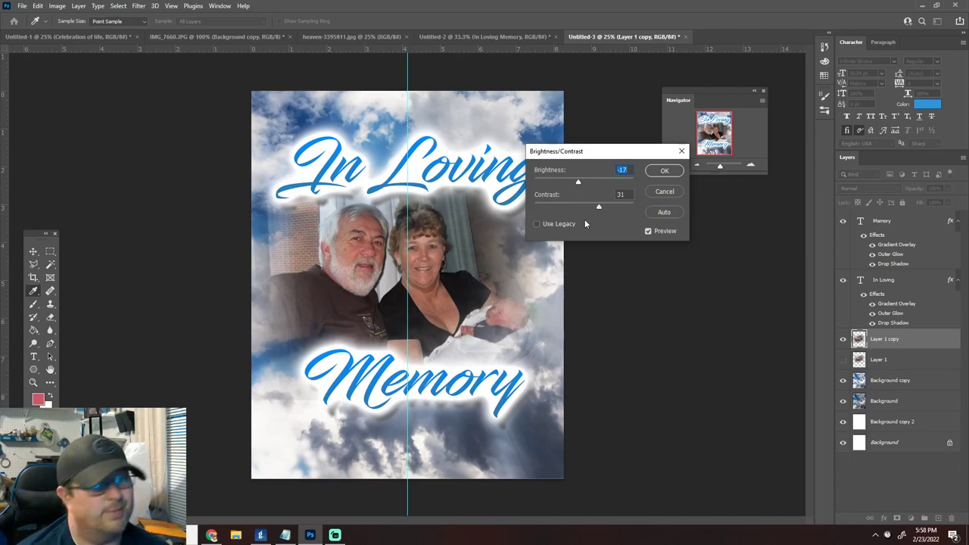
click(662, 171)
Step: Adjust the family photo's Levels from the automatic correction to input levels 0, 1.24 and 244
click(57, 6)
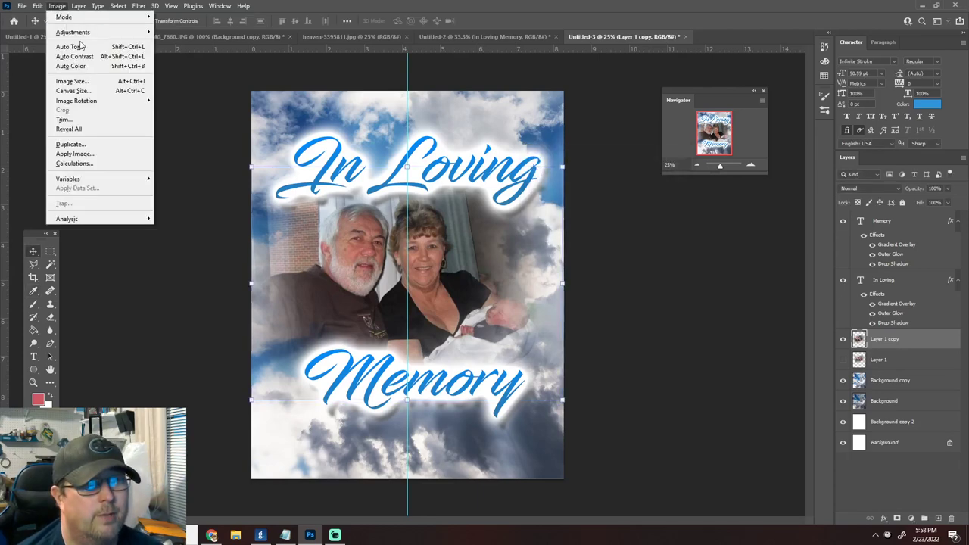
mouse_move(73, 31)
click(182, 42)
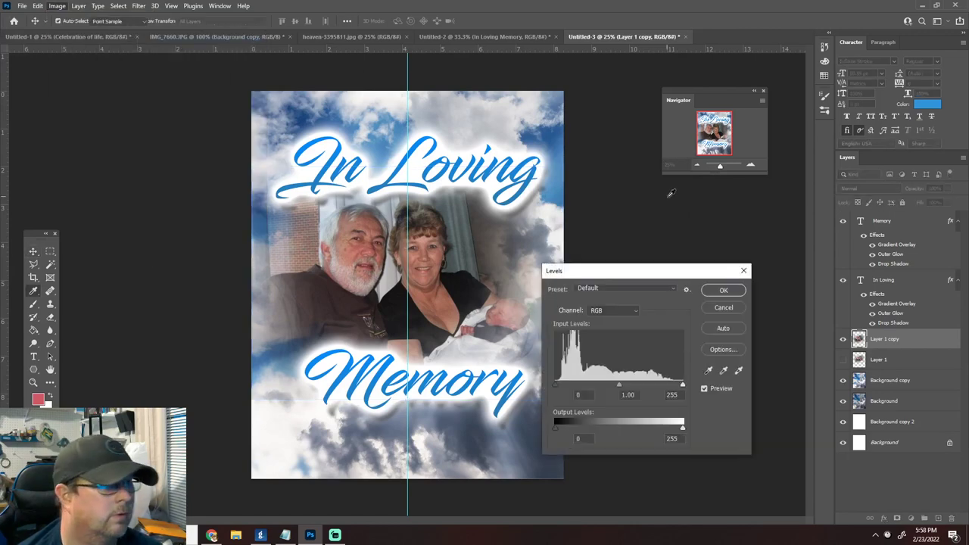
click(723, 330)
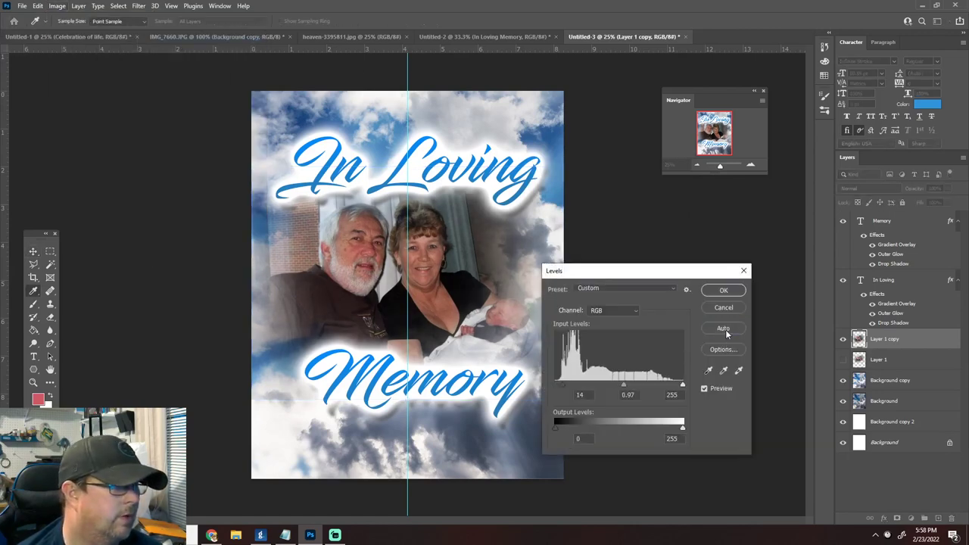
drag(623, 385, 619, 384)
click(613, 386)
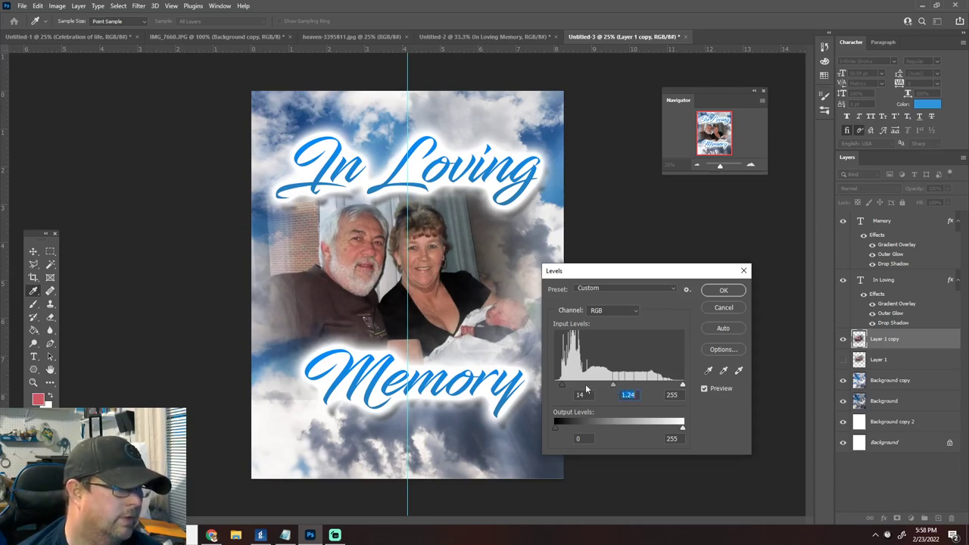
mouse_move(560, 388)
mouse_down()
mouse_move(569, 387)
mouse_move(559, 388)
mouse_up()
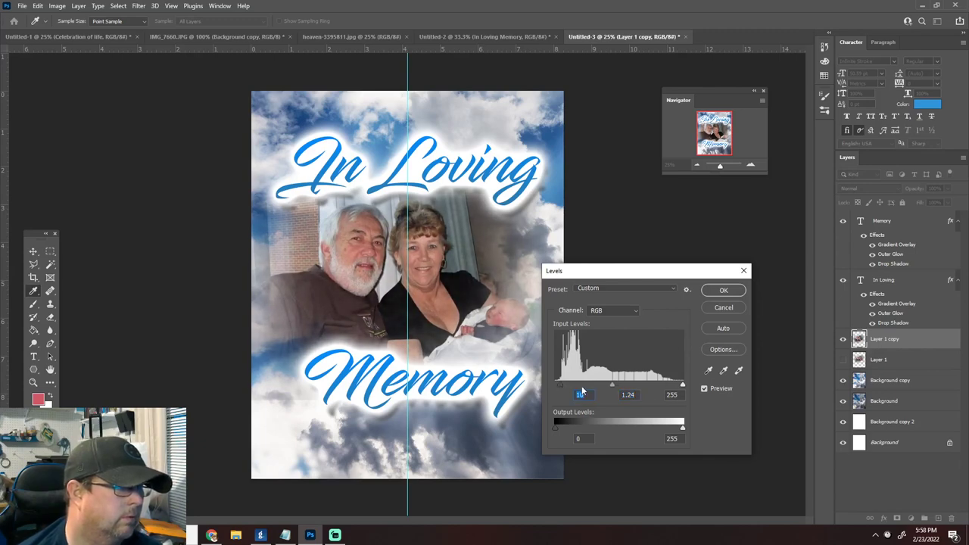
drag(561, 389, 539, 392)
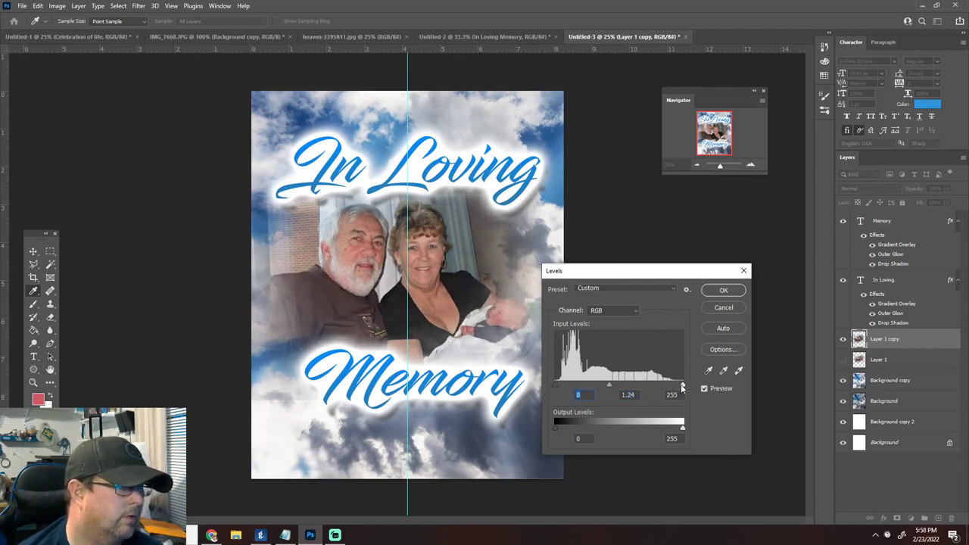
mouse_move(682, 387)
mouse_down()
mouse_move(659, 388)
mouse_move(683, 387)
mouse_up()
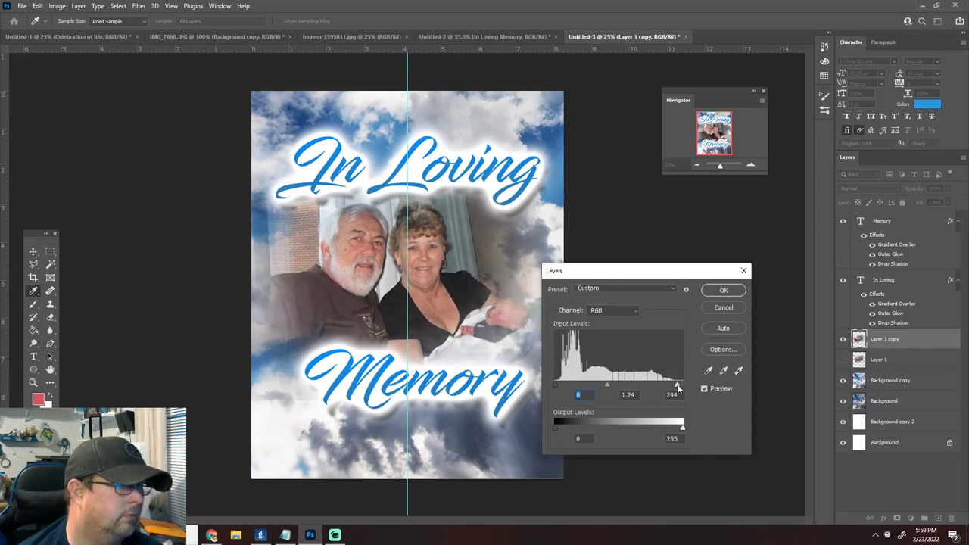
click(723, 290)
key(v)
click(484, 450)
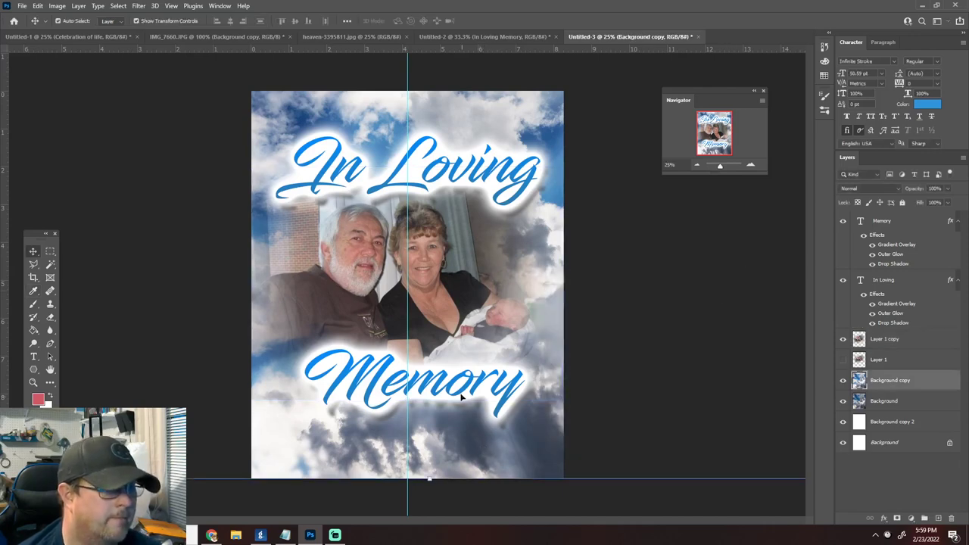
click(461, 395)
click(922, 105)
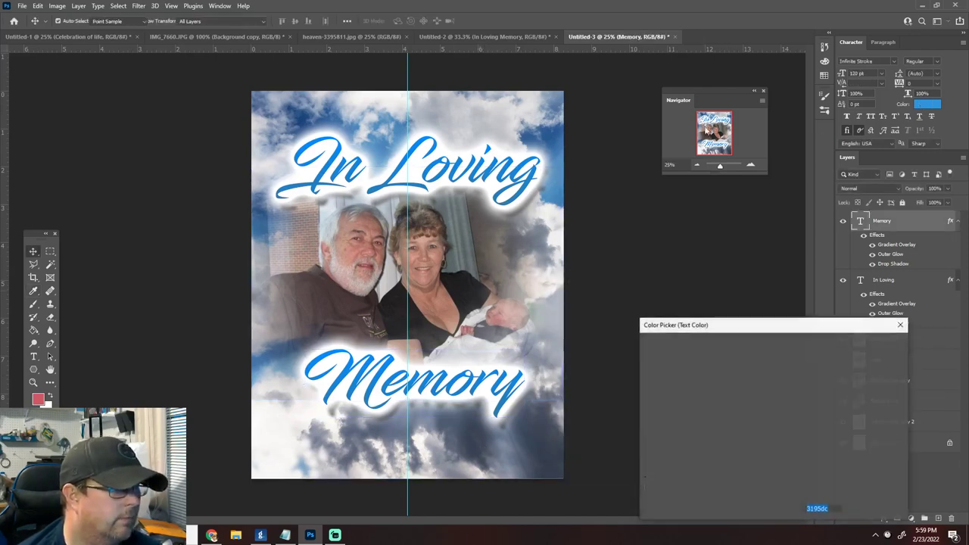
click(870, 364)
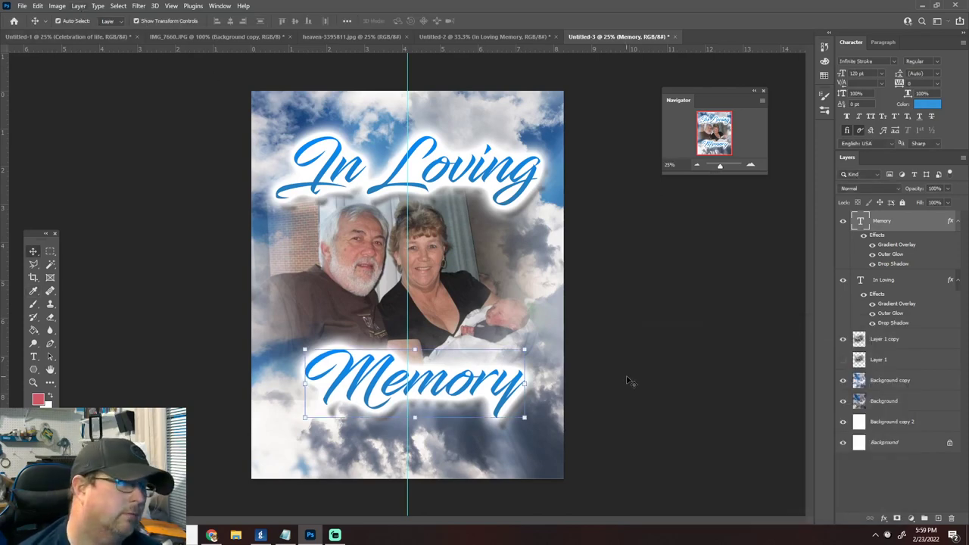
Step: Examine the photo blend and the lettering up close at magnifications from 100% down to 33.33%
click(528, 295)
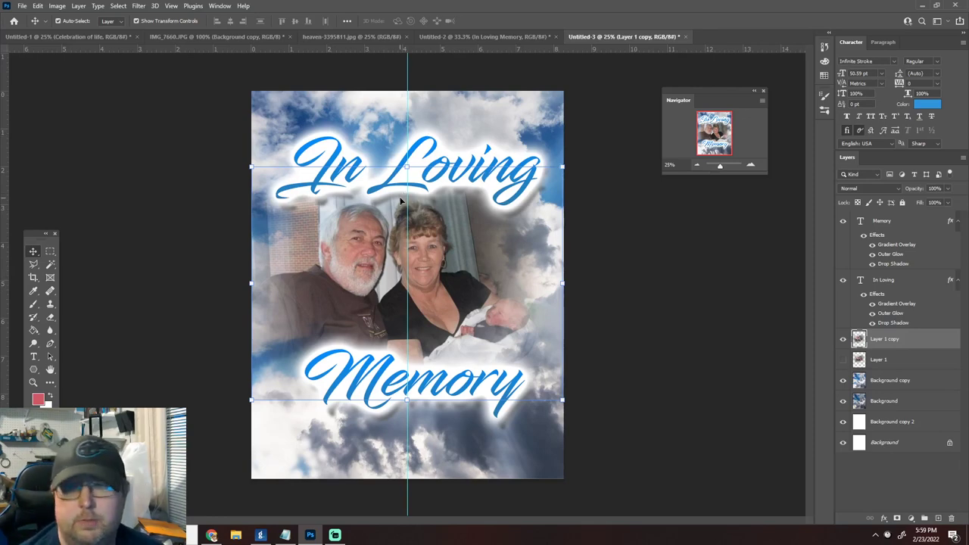
click(425, 151)
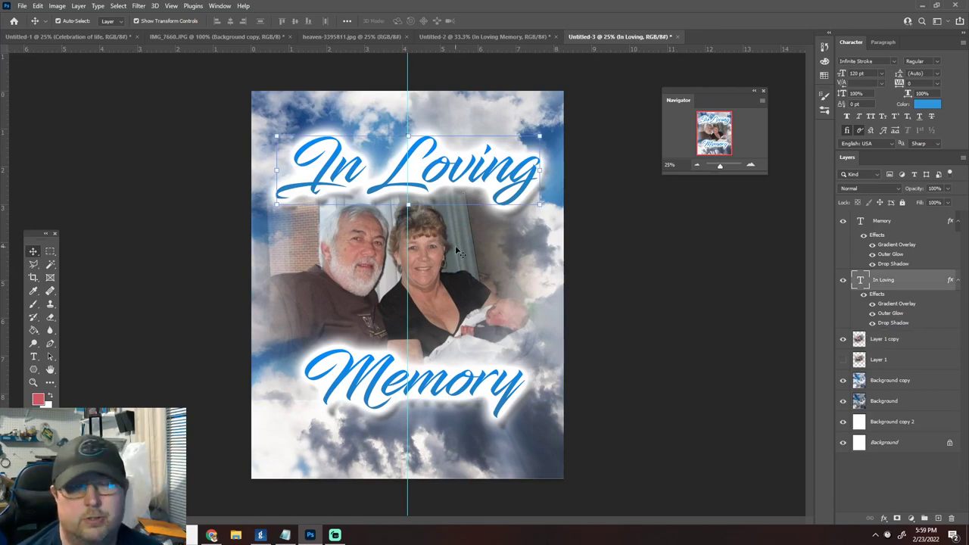
click(751, 165)
click(751, 166)
click(751, 166)
click(751, 166)
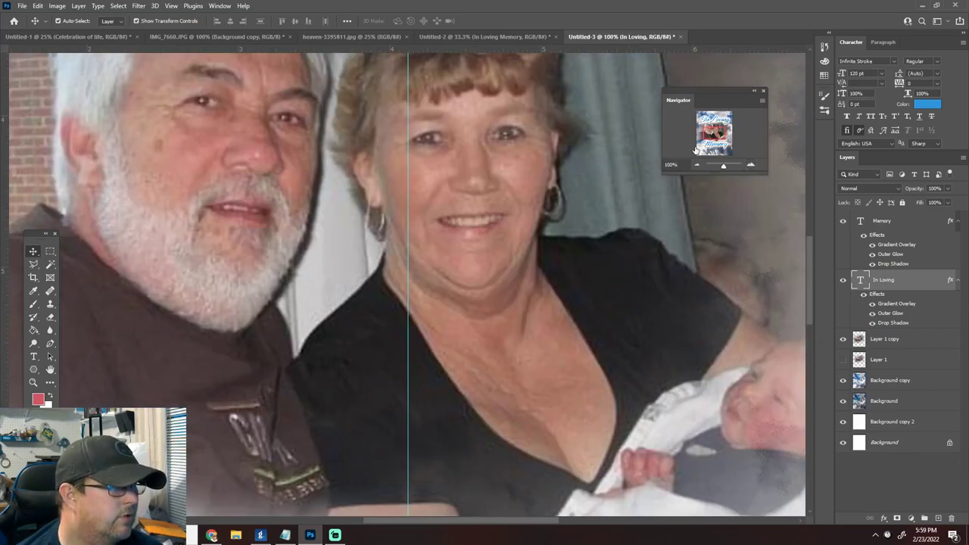
click(712, 132)
mouse_move(713, 123)
mouse_down()
mouse_move(731, 114)
mouse_move(713, 151)
mouse_move(715, 134)
mouse_up()
click(696, 116)
click(696, 165)
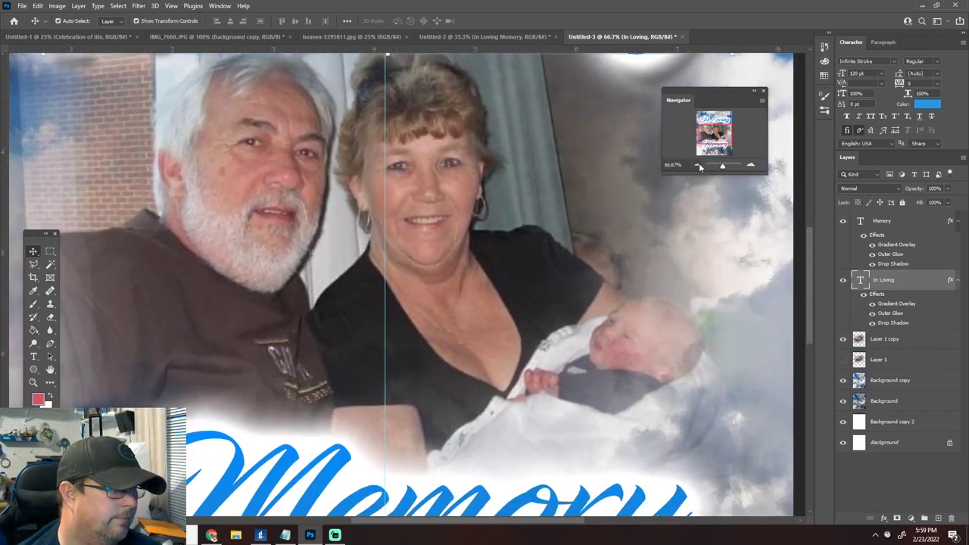
click(697, 165)
drag(714, 133, 713, 130)
click(696, 165)
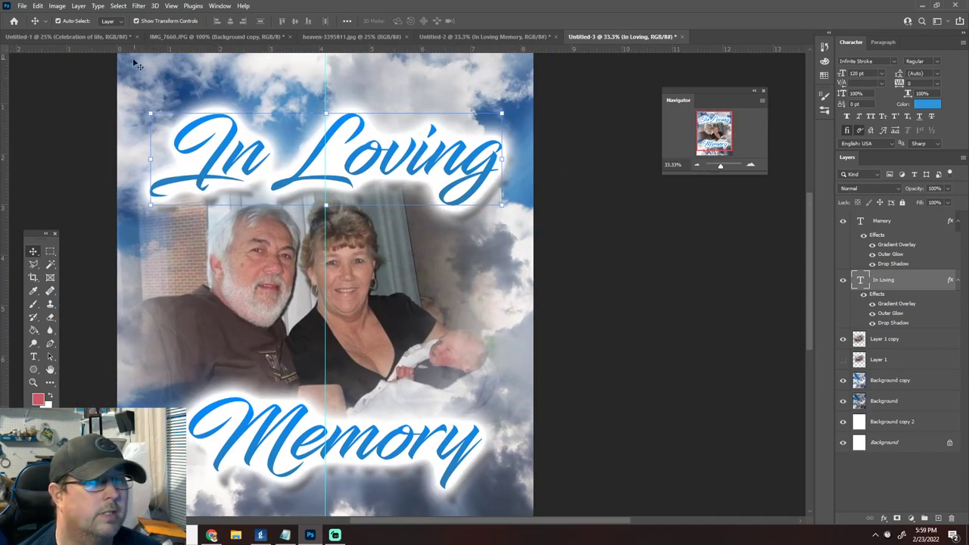
click(21, 6)
click(36, 127)
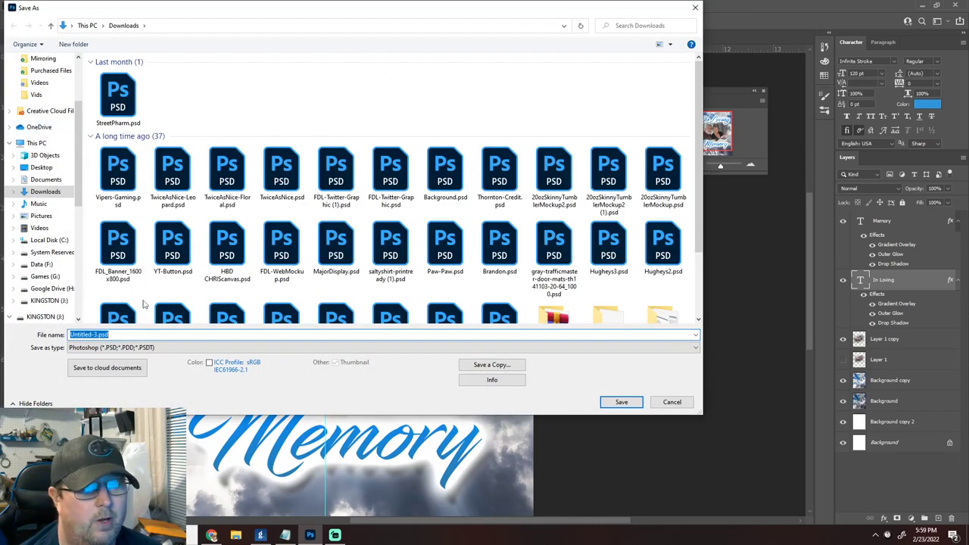
scroll(61, 237, down, 2)
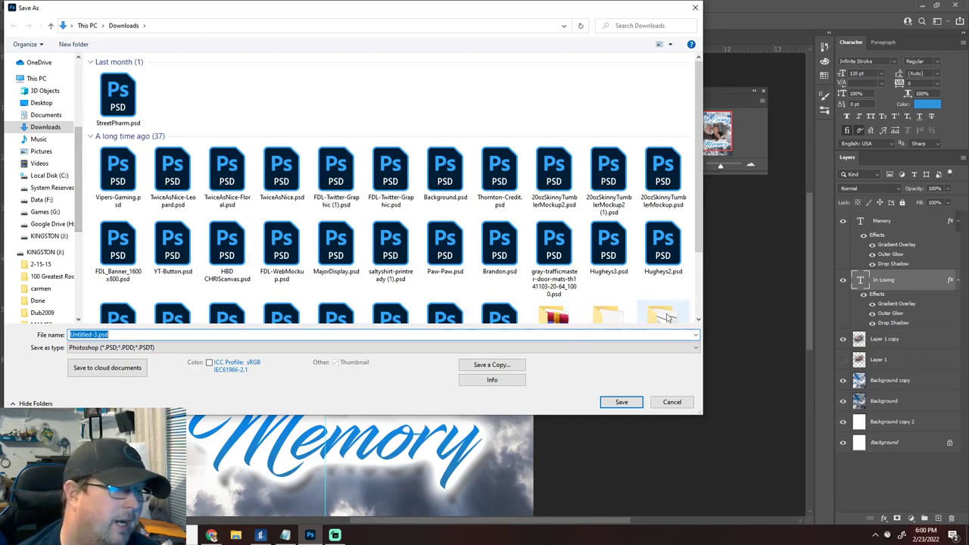
click(675, 402)
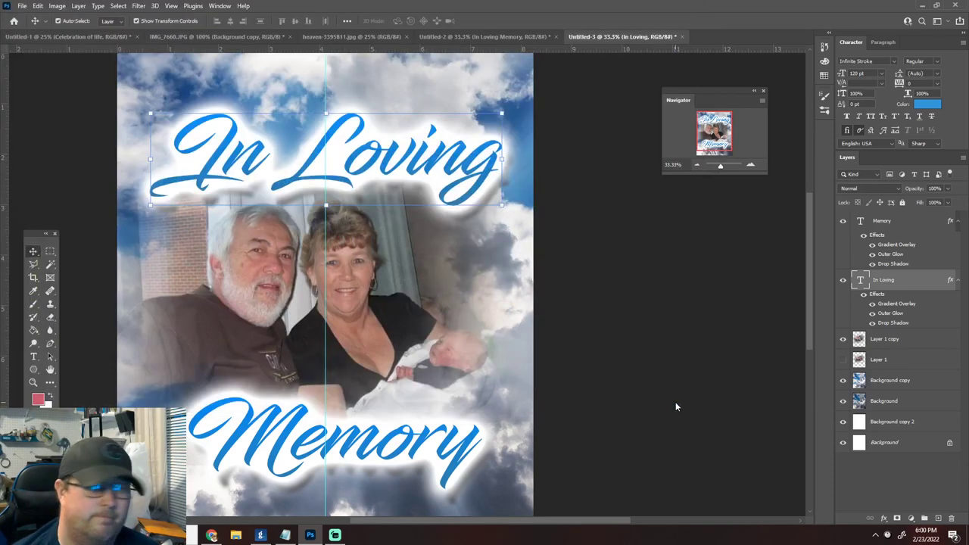